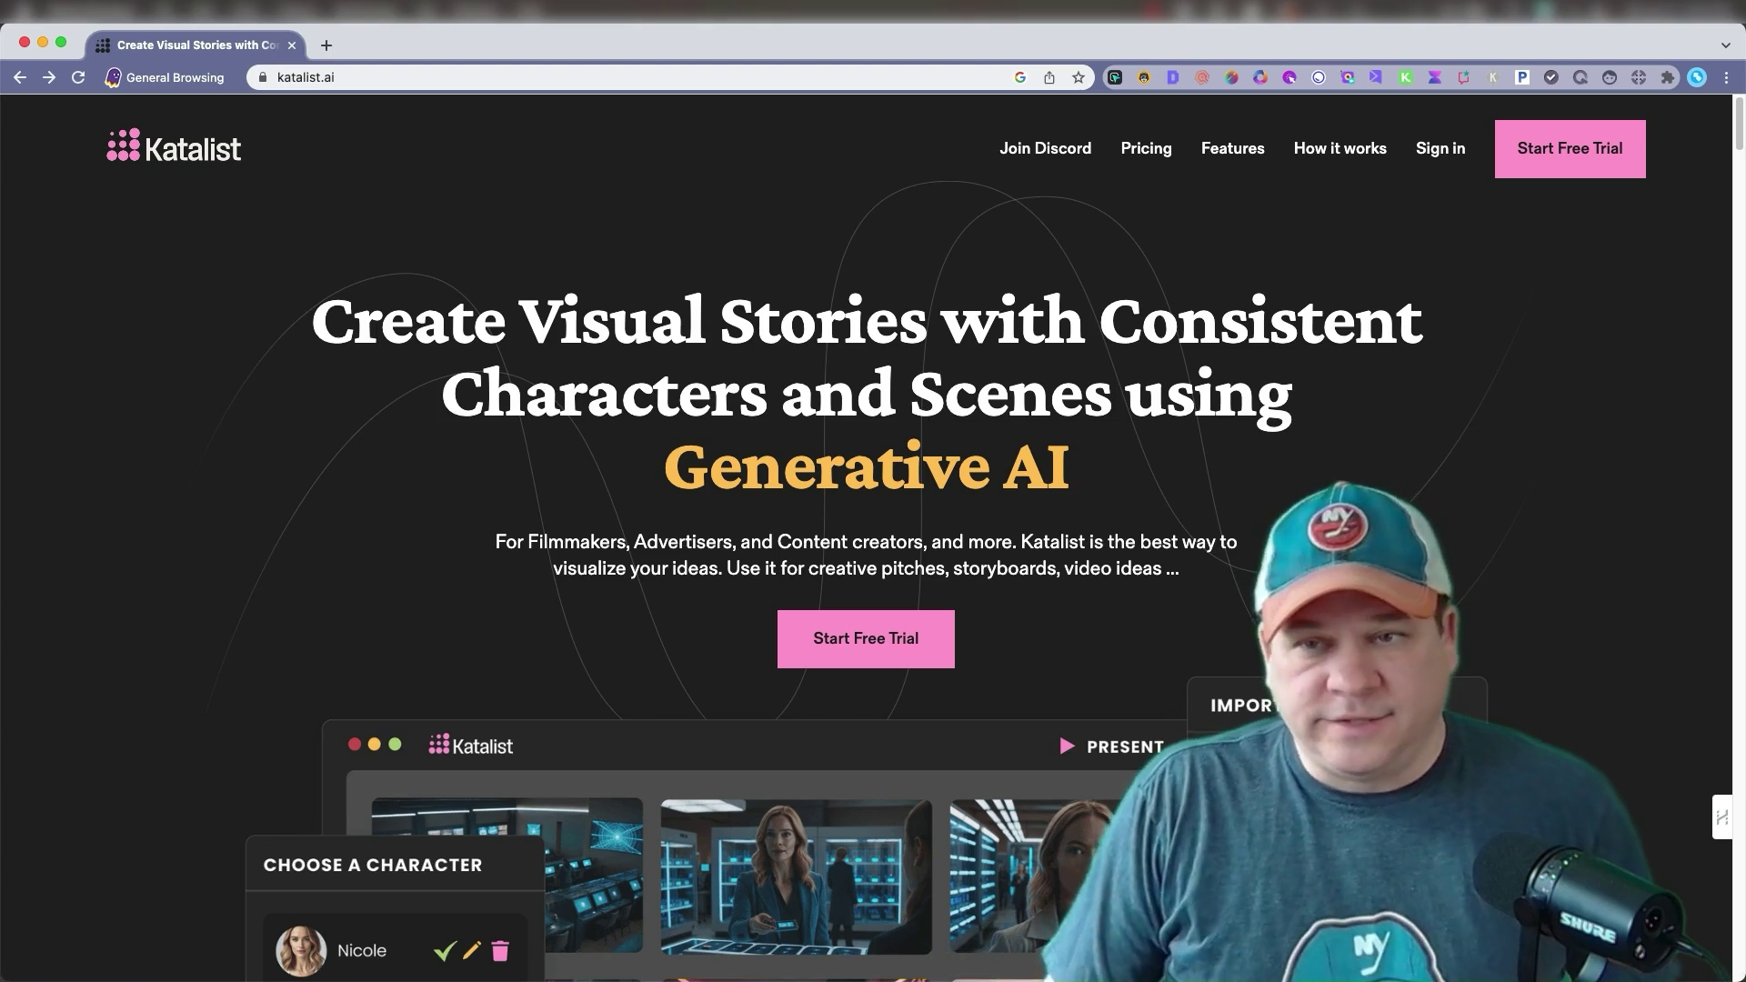
Sign in from the katalist.ai homepage to reach the Projects list showing four existing projects.
left_click(1439, 150)
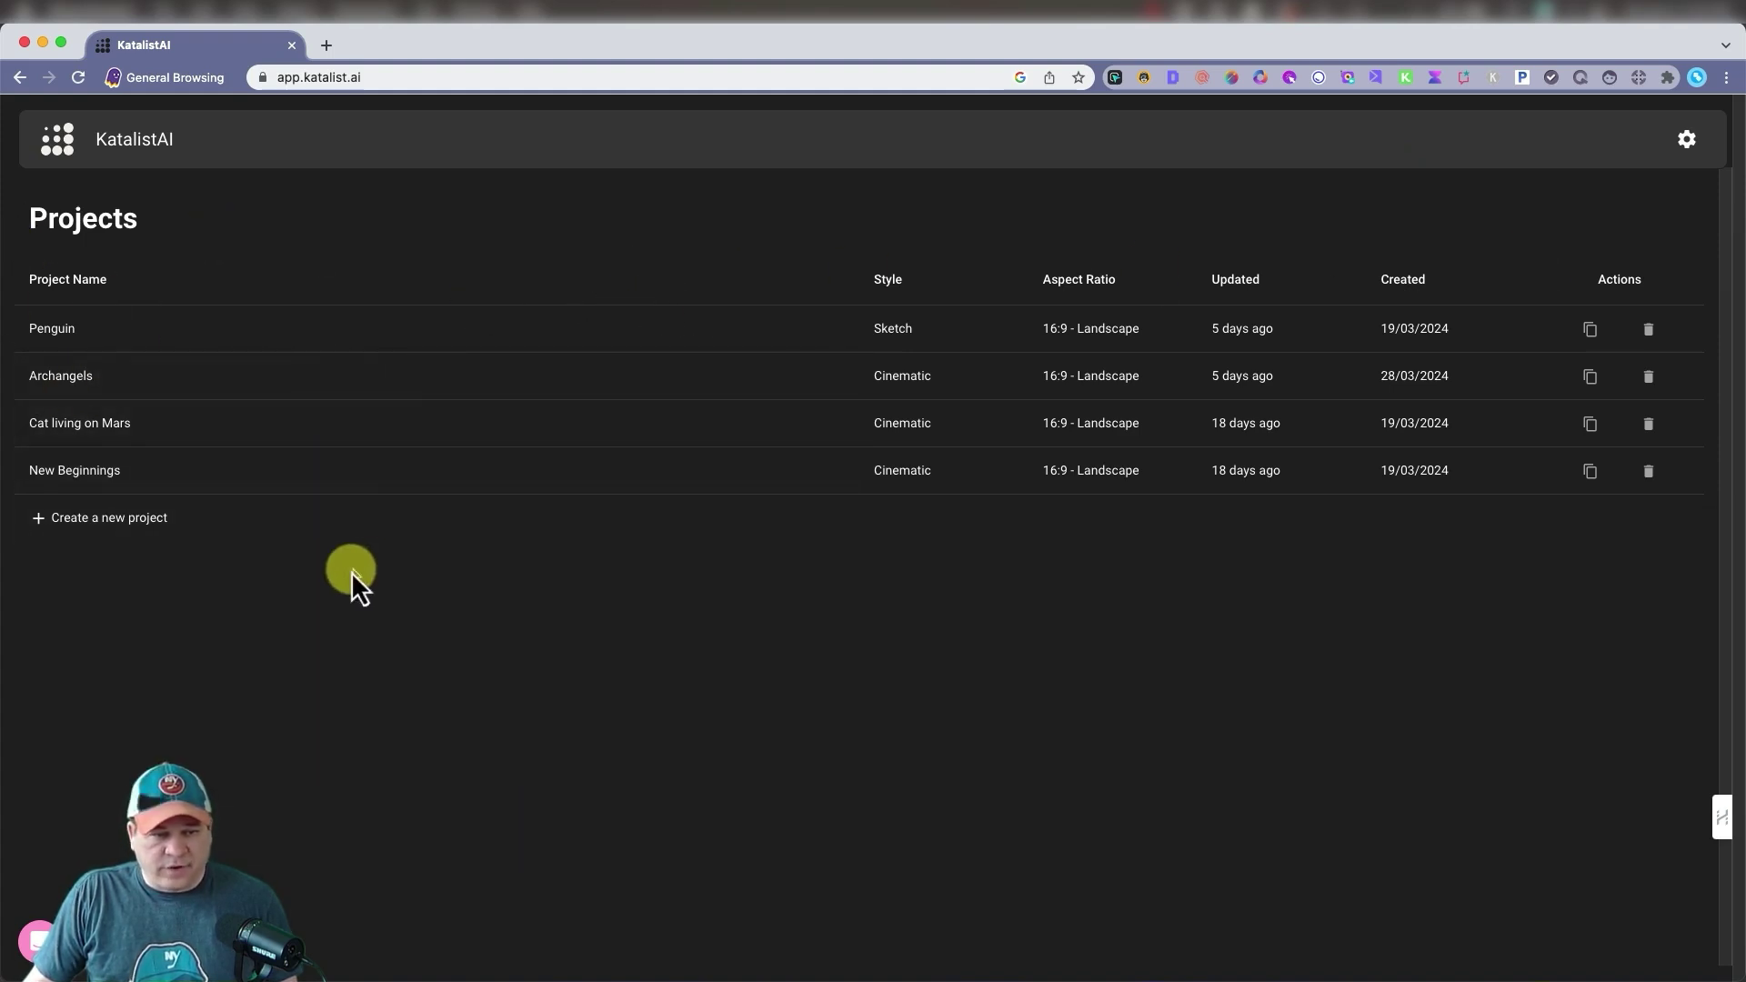
Create the Hello World project in Cinematic style with 16:9 Landscape format.
left_click(80, 522)
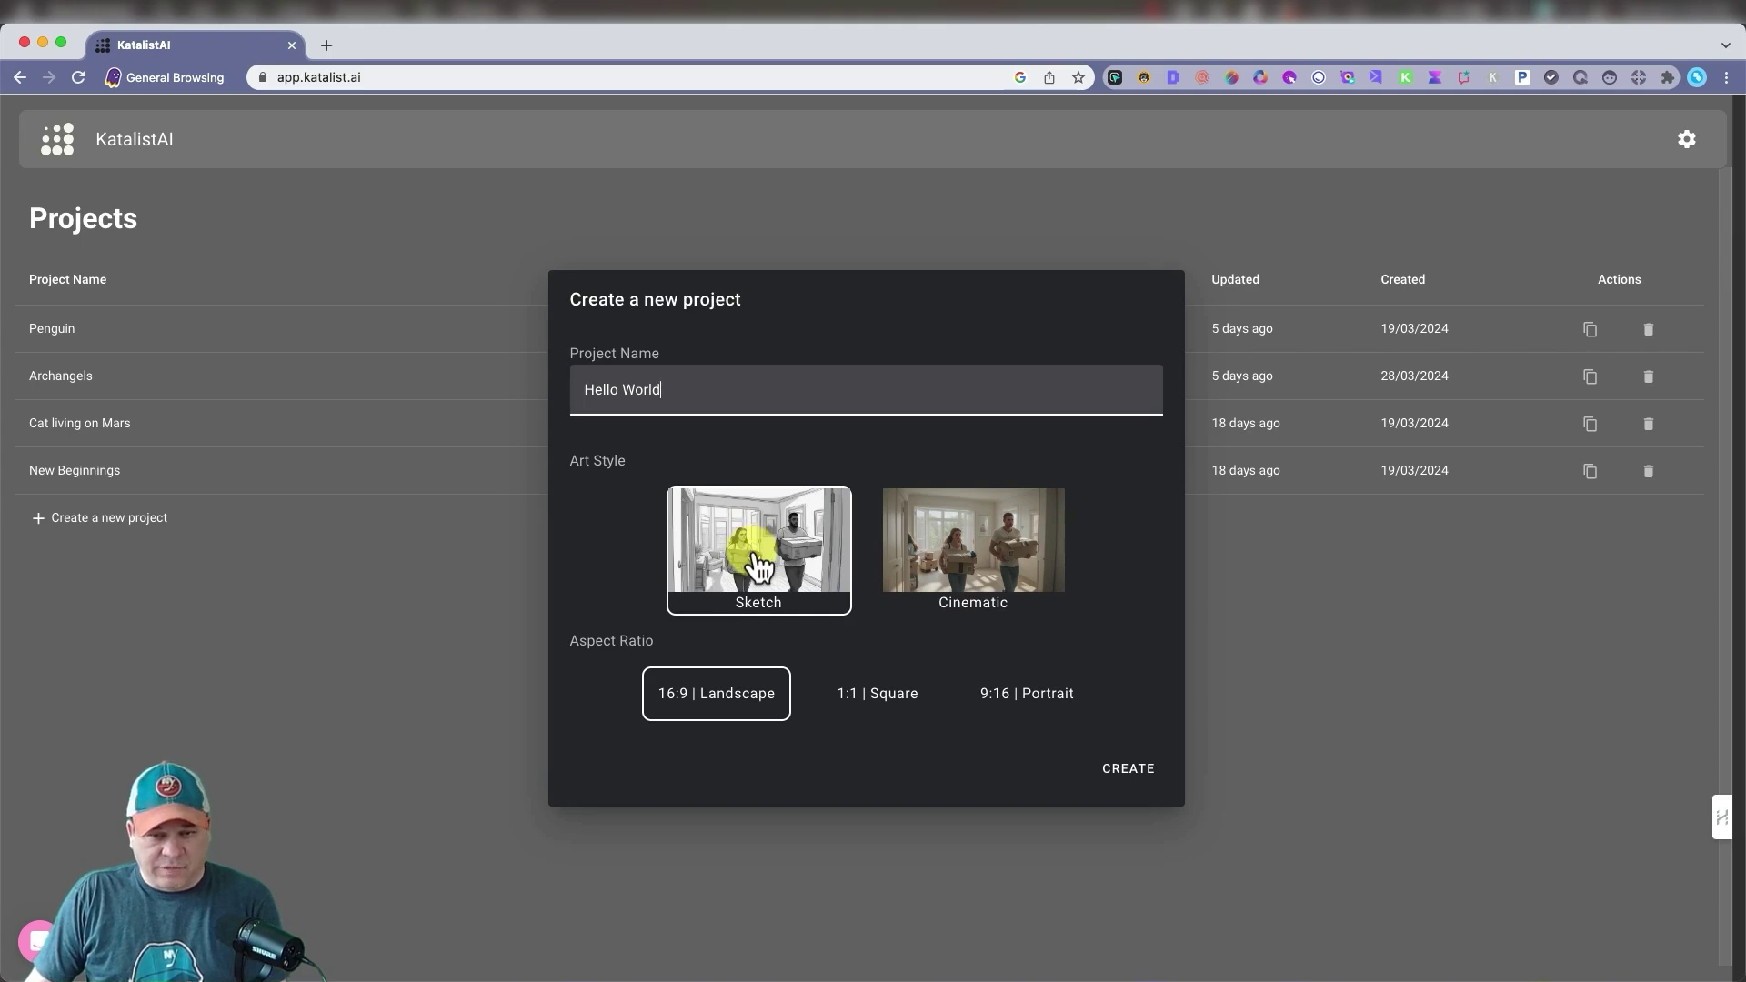
left_click(1014, 556)
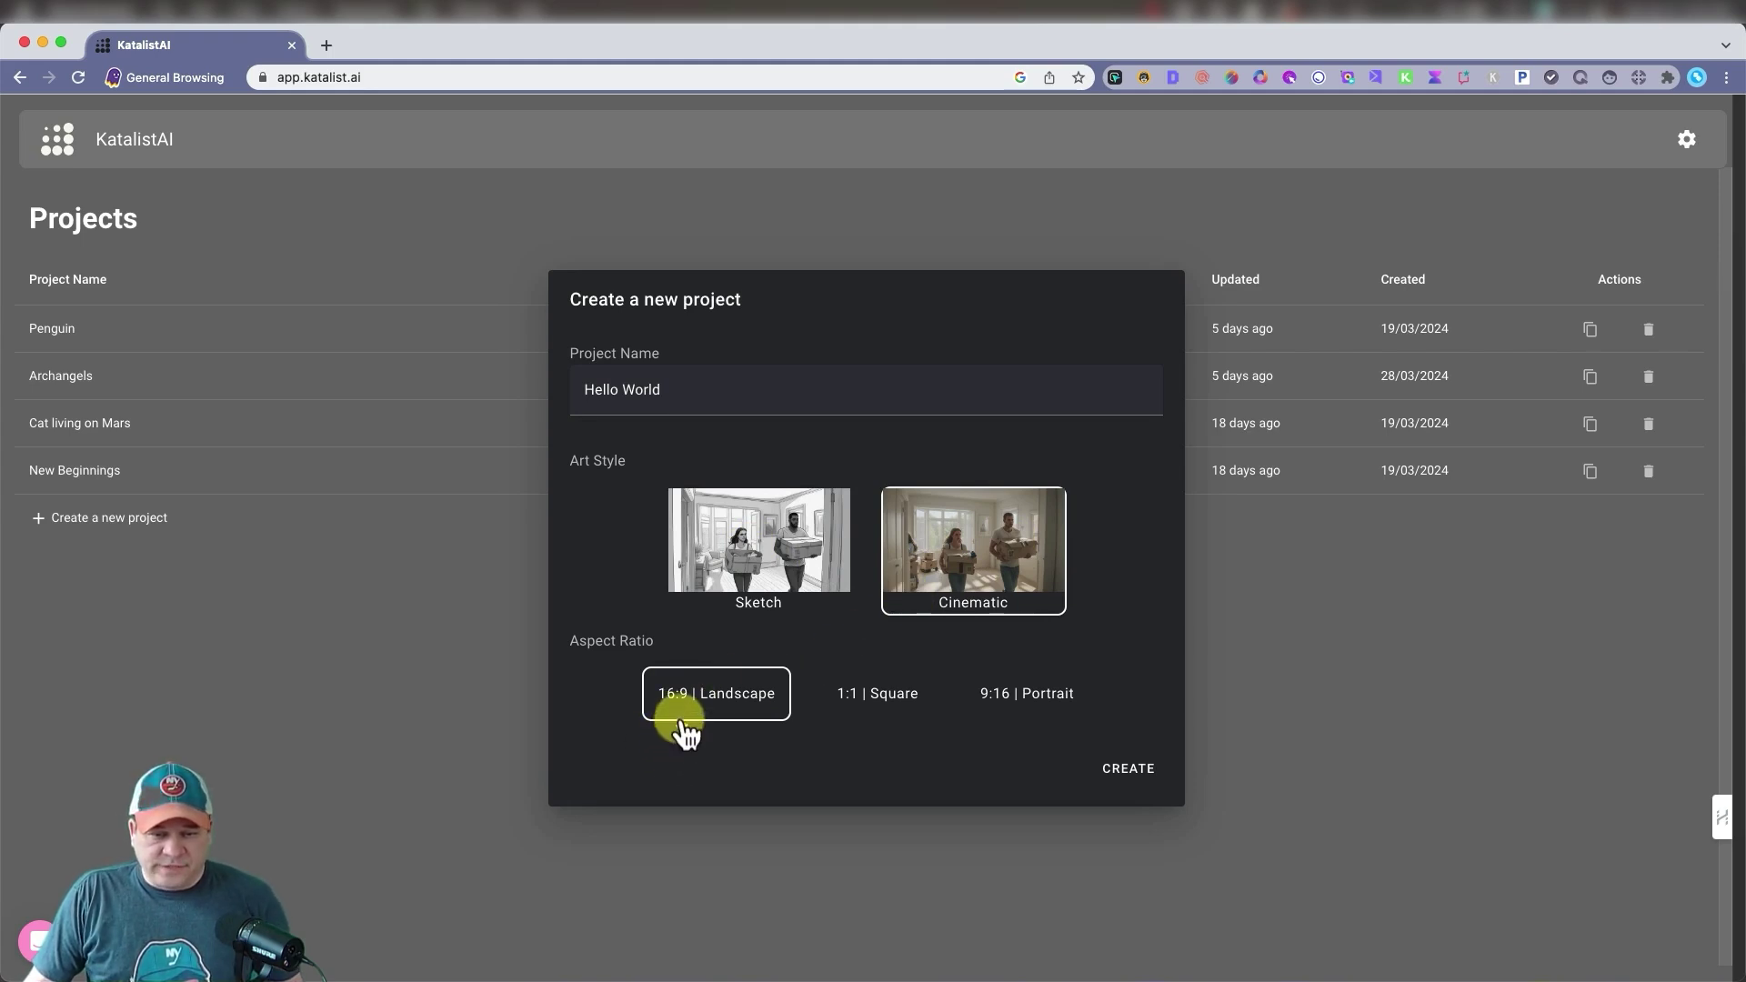
left_click(1021, 718)
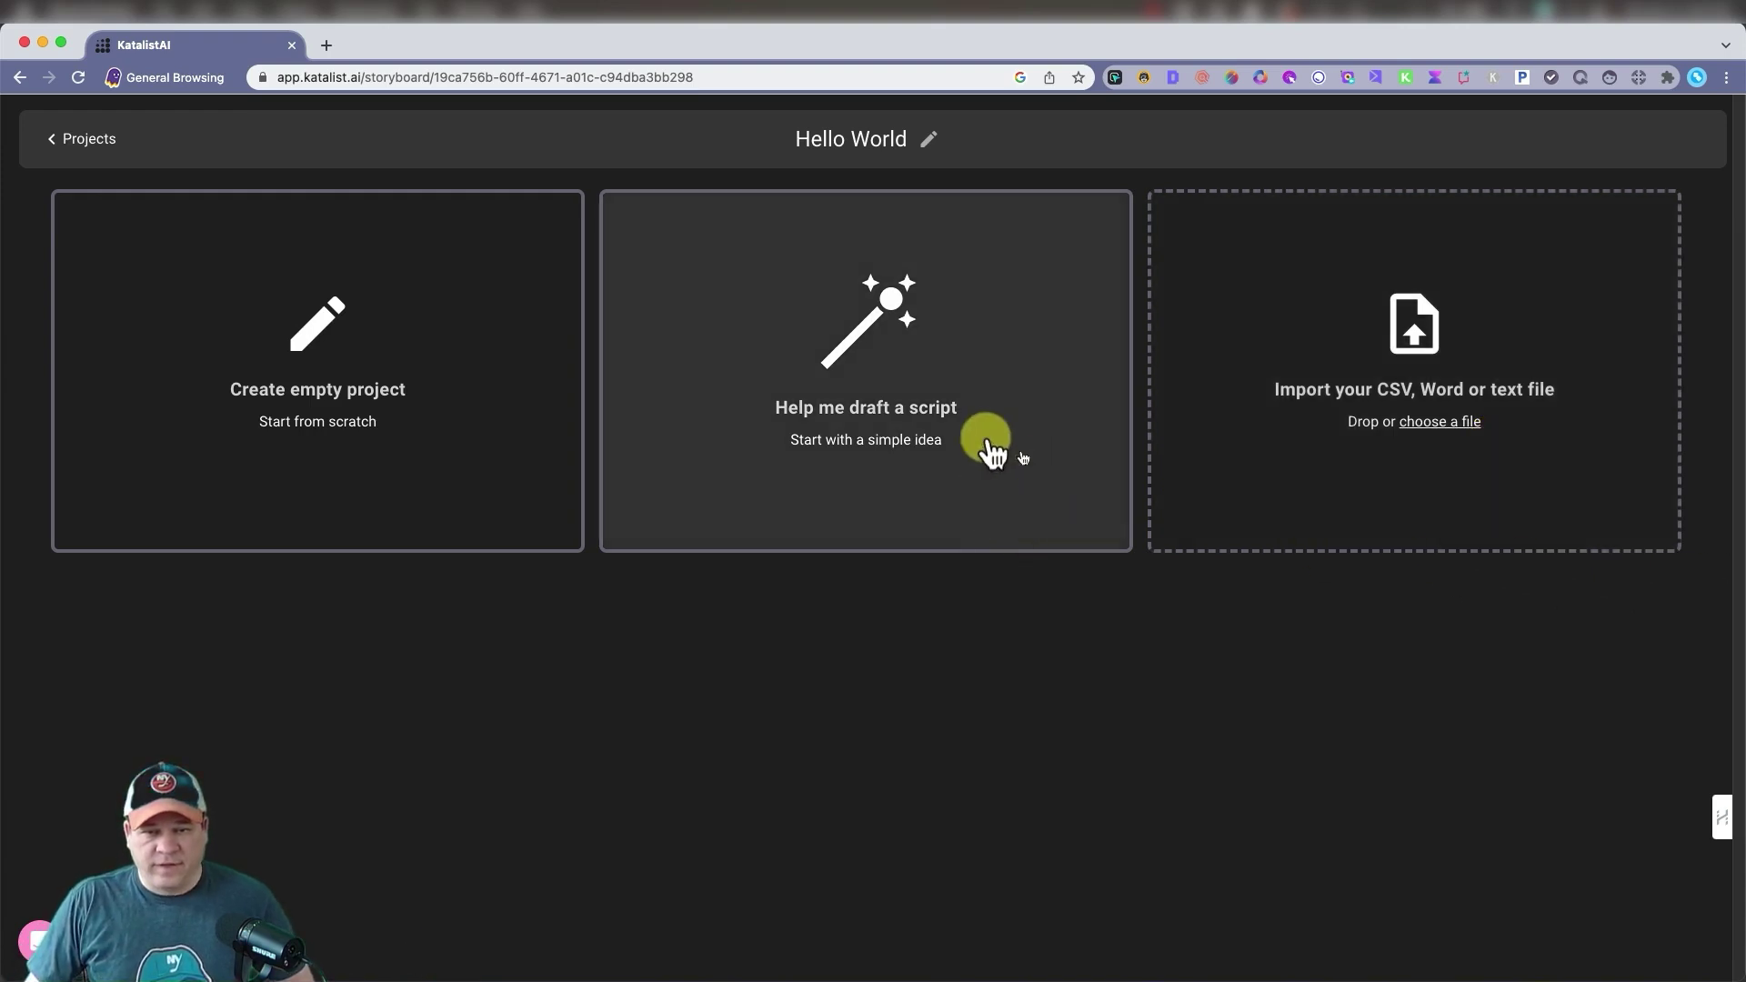
Generate a script from the idea 'Man living in New York that sells fruit' and edit its first scene.
left_click(921, 350)
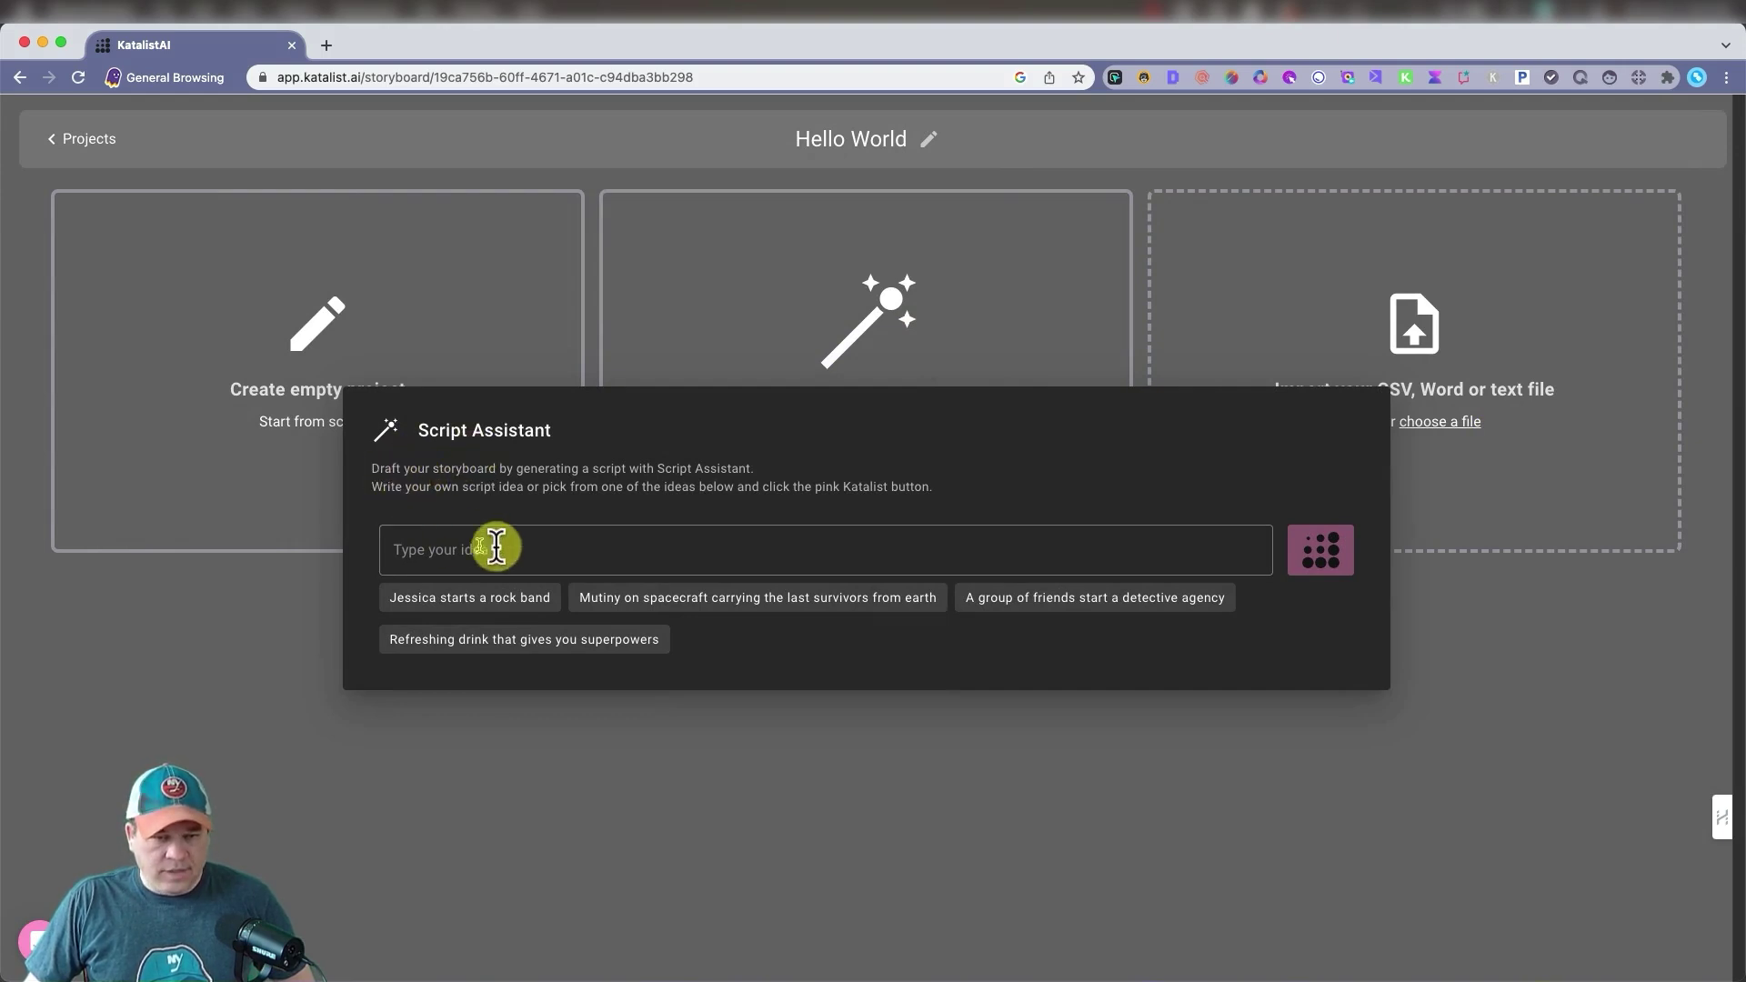
left_click(417, 553)
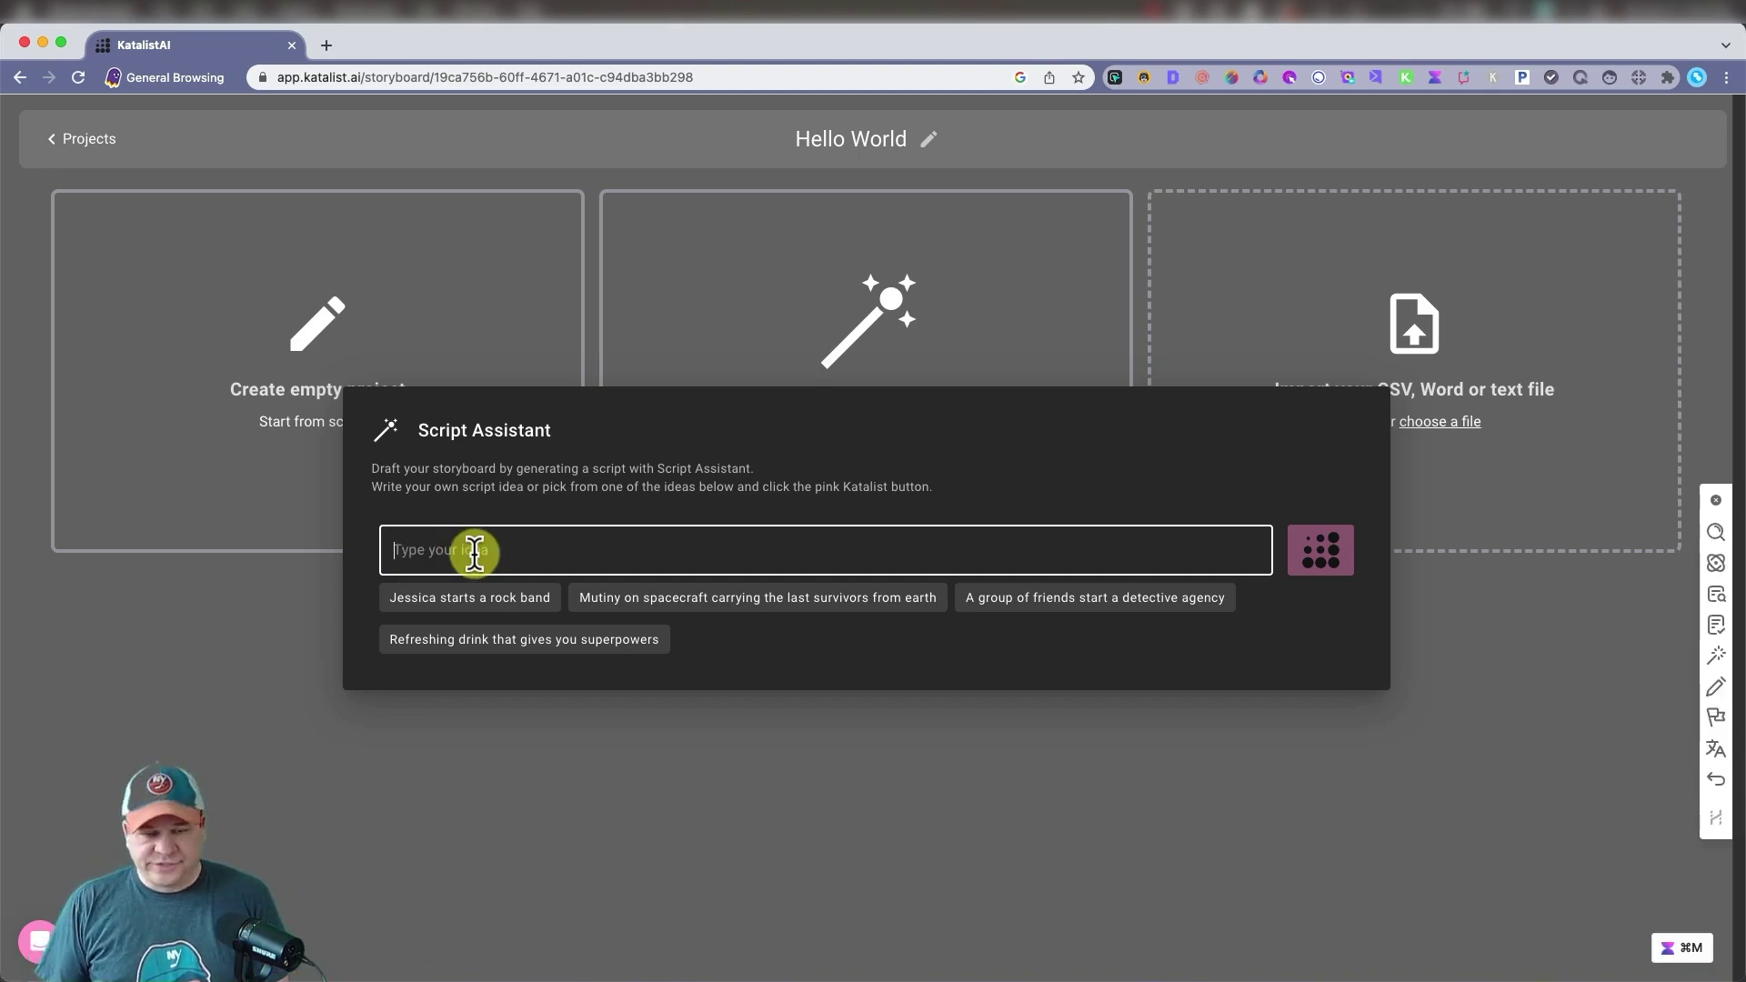
type("Man")
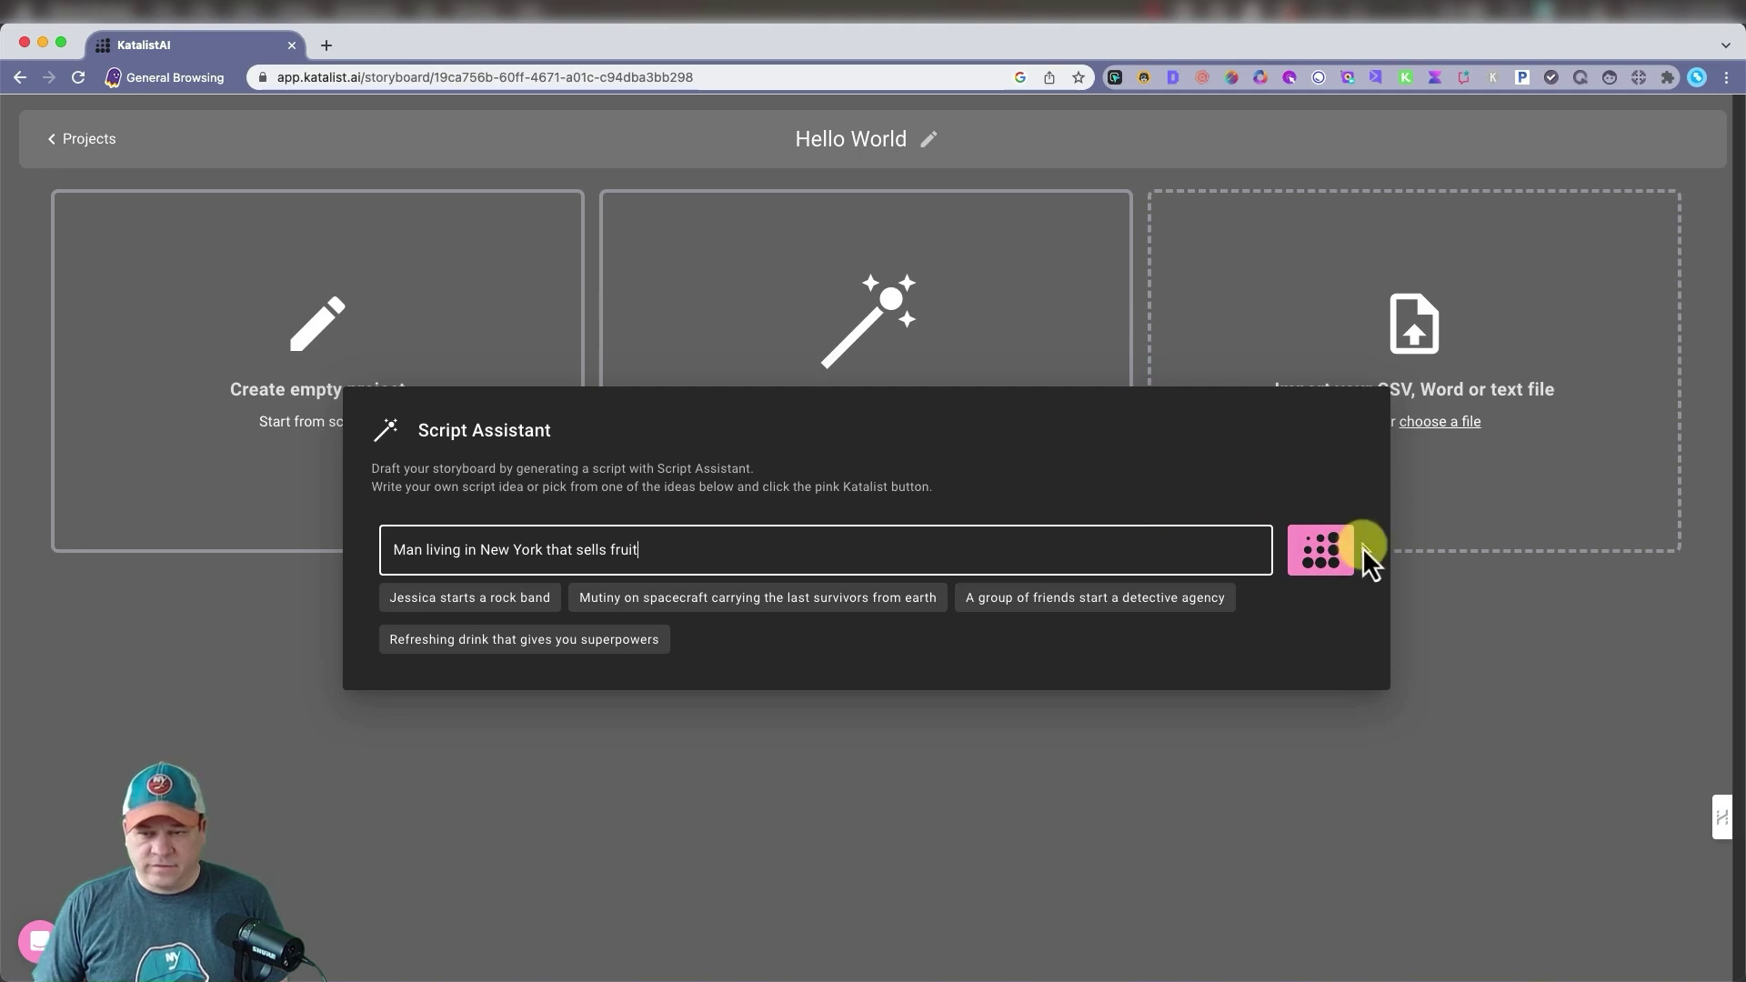
left_click(1322, 560)
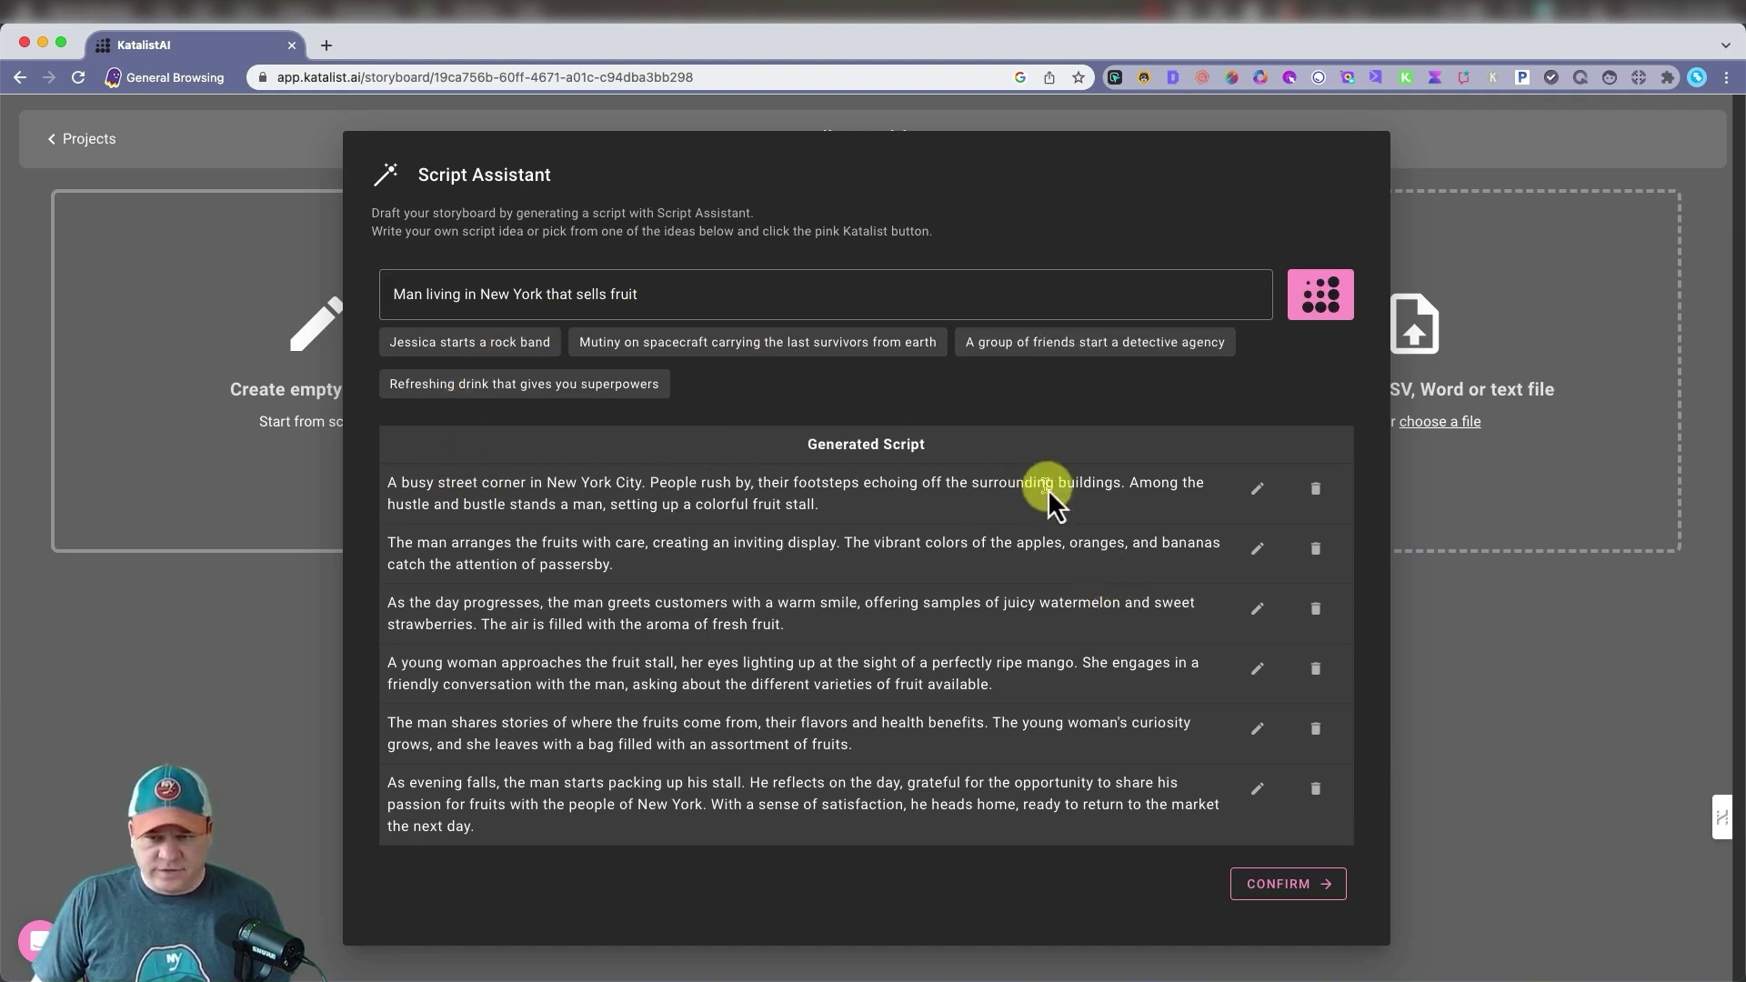
left_click(1253, 494)
left_click(1305, 493)
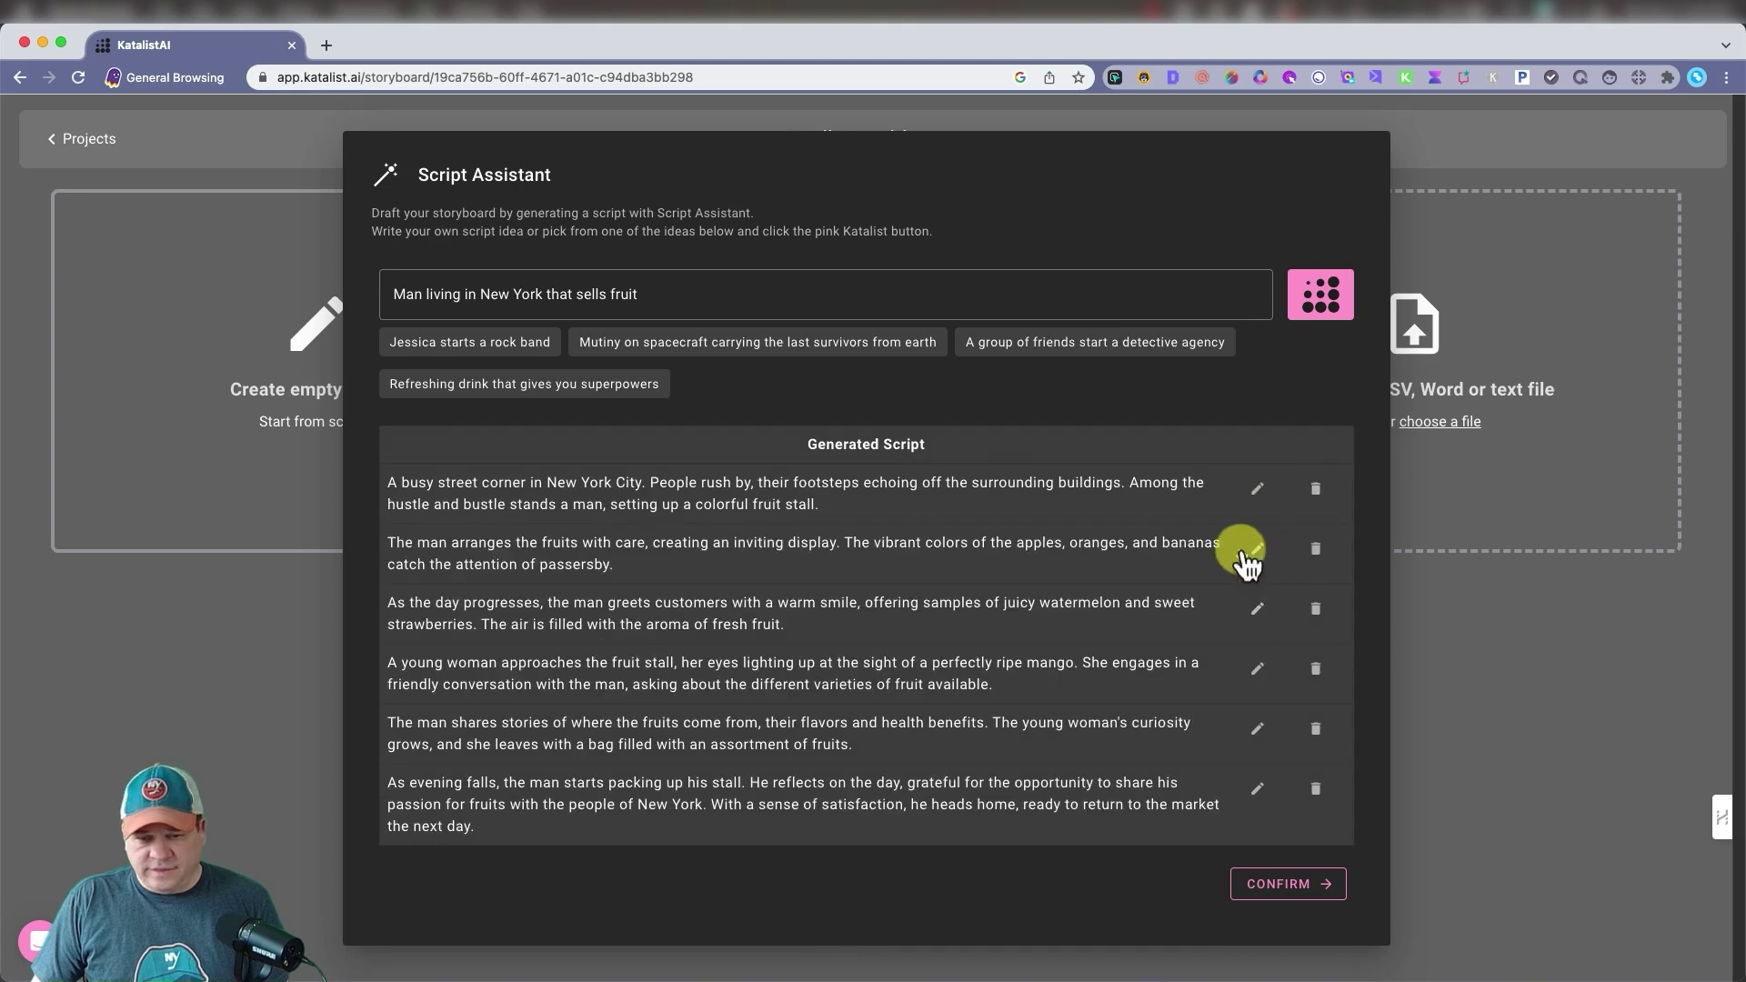
Confirm the script so six storyboard frames generate their New York fruit-stall images.
left_click(1303, 886)
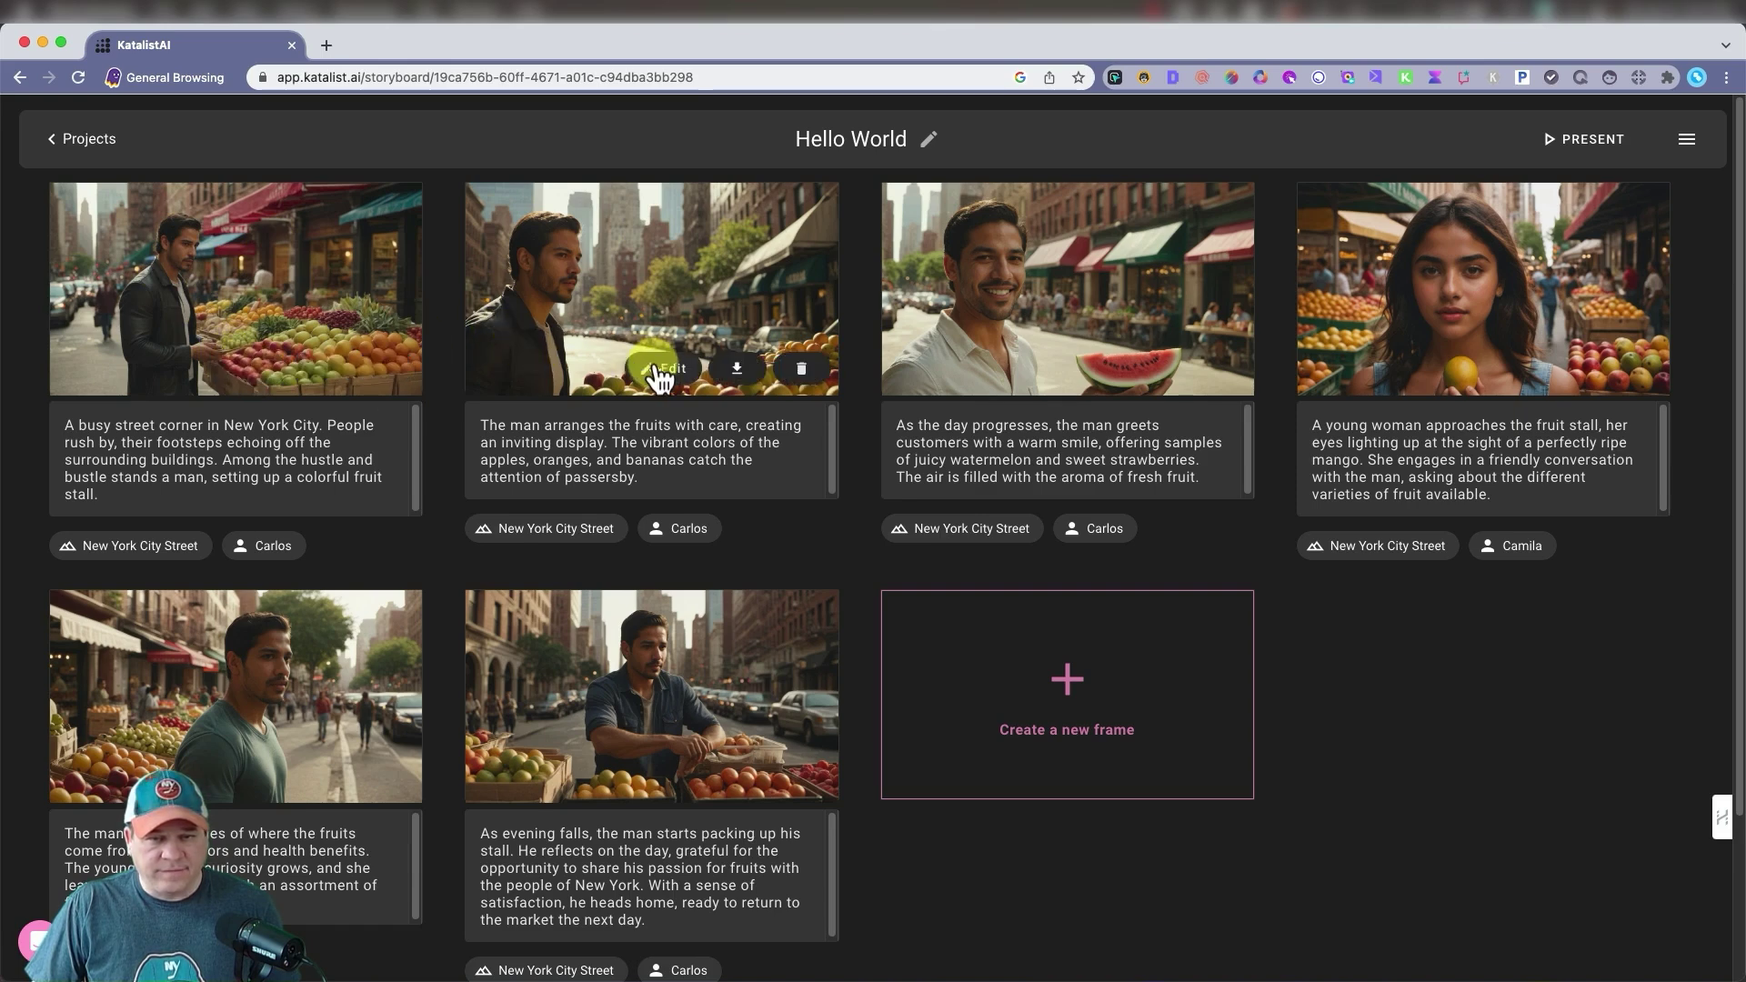
Open Shot 1 for editing, keep the low view angle, and list its available characters.
left_click(656, 368)
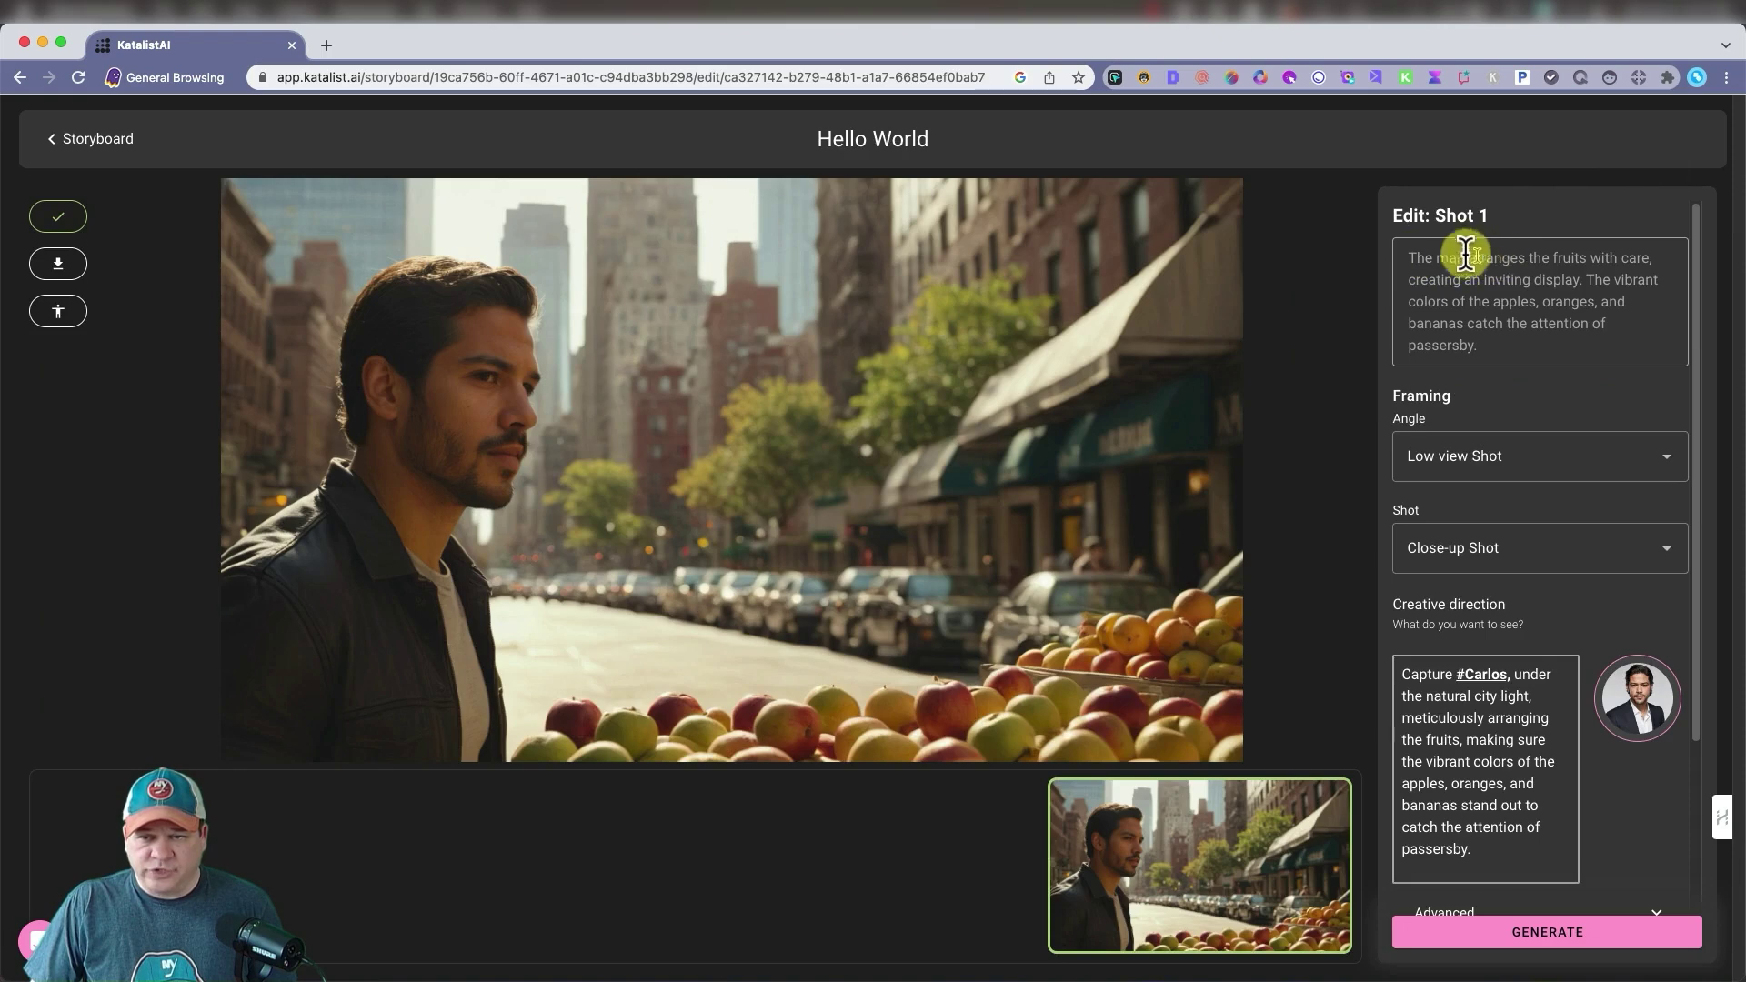
left_click(1582, 450)
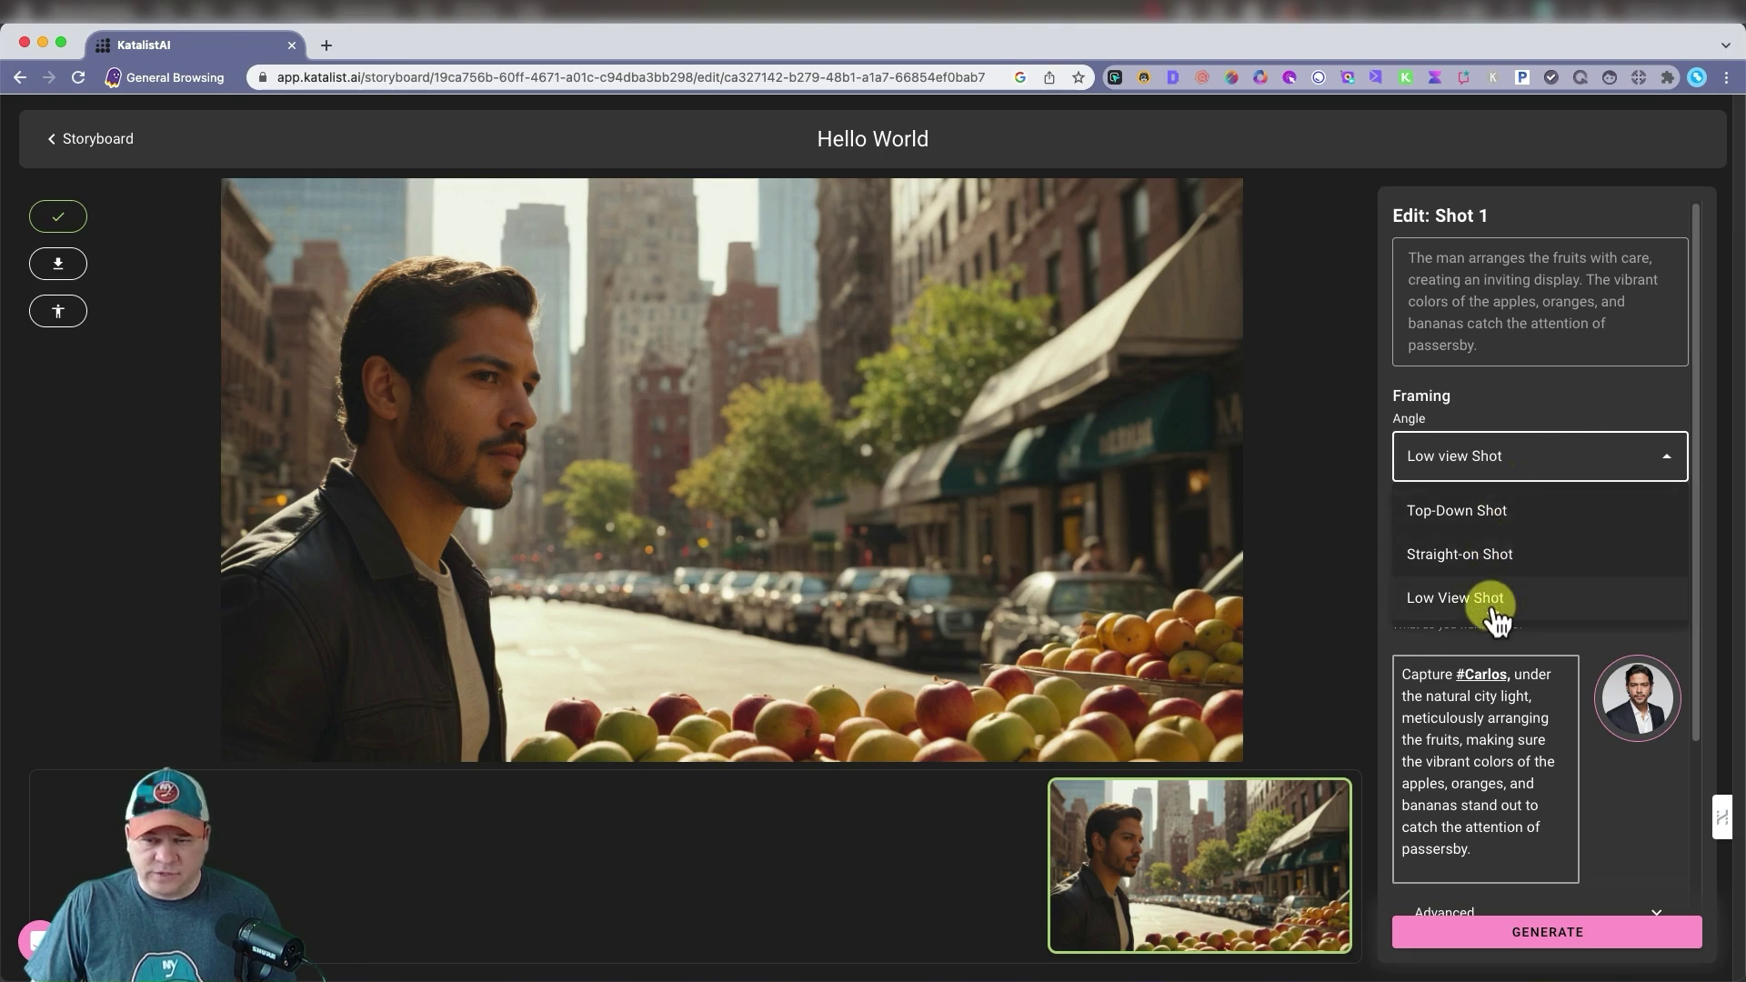
left_click(1578, 413)
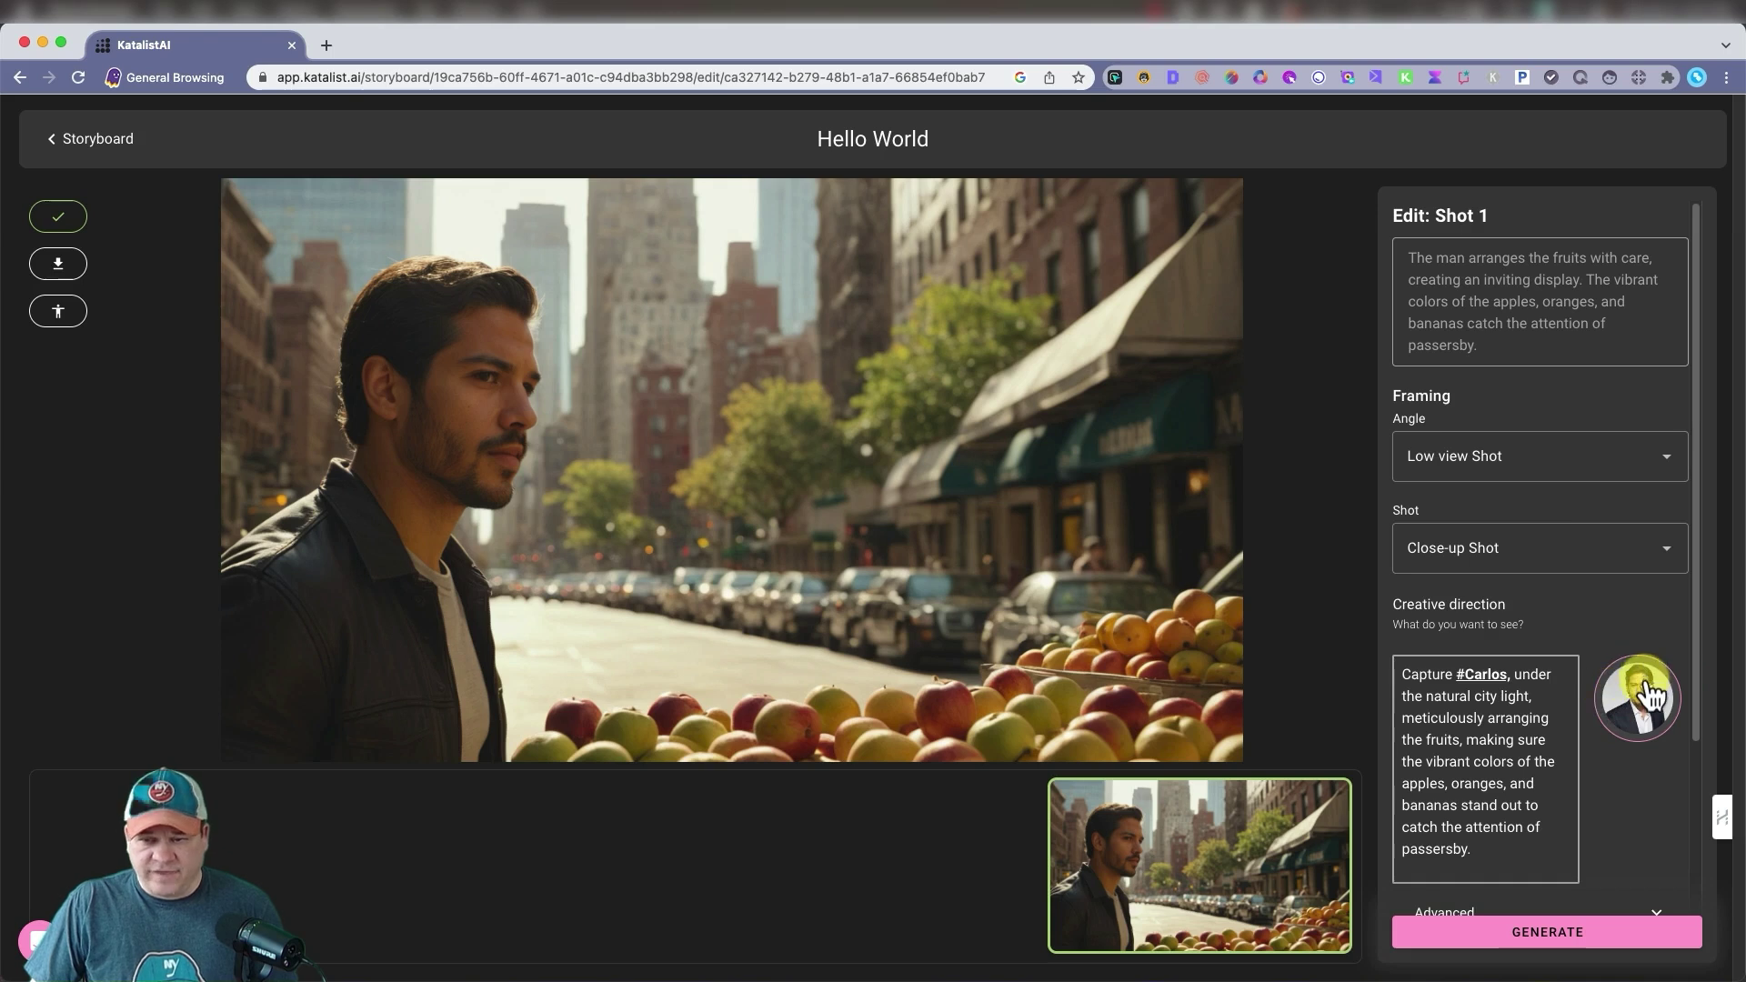
scroll(1442, 713, "down", 1)
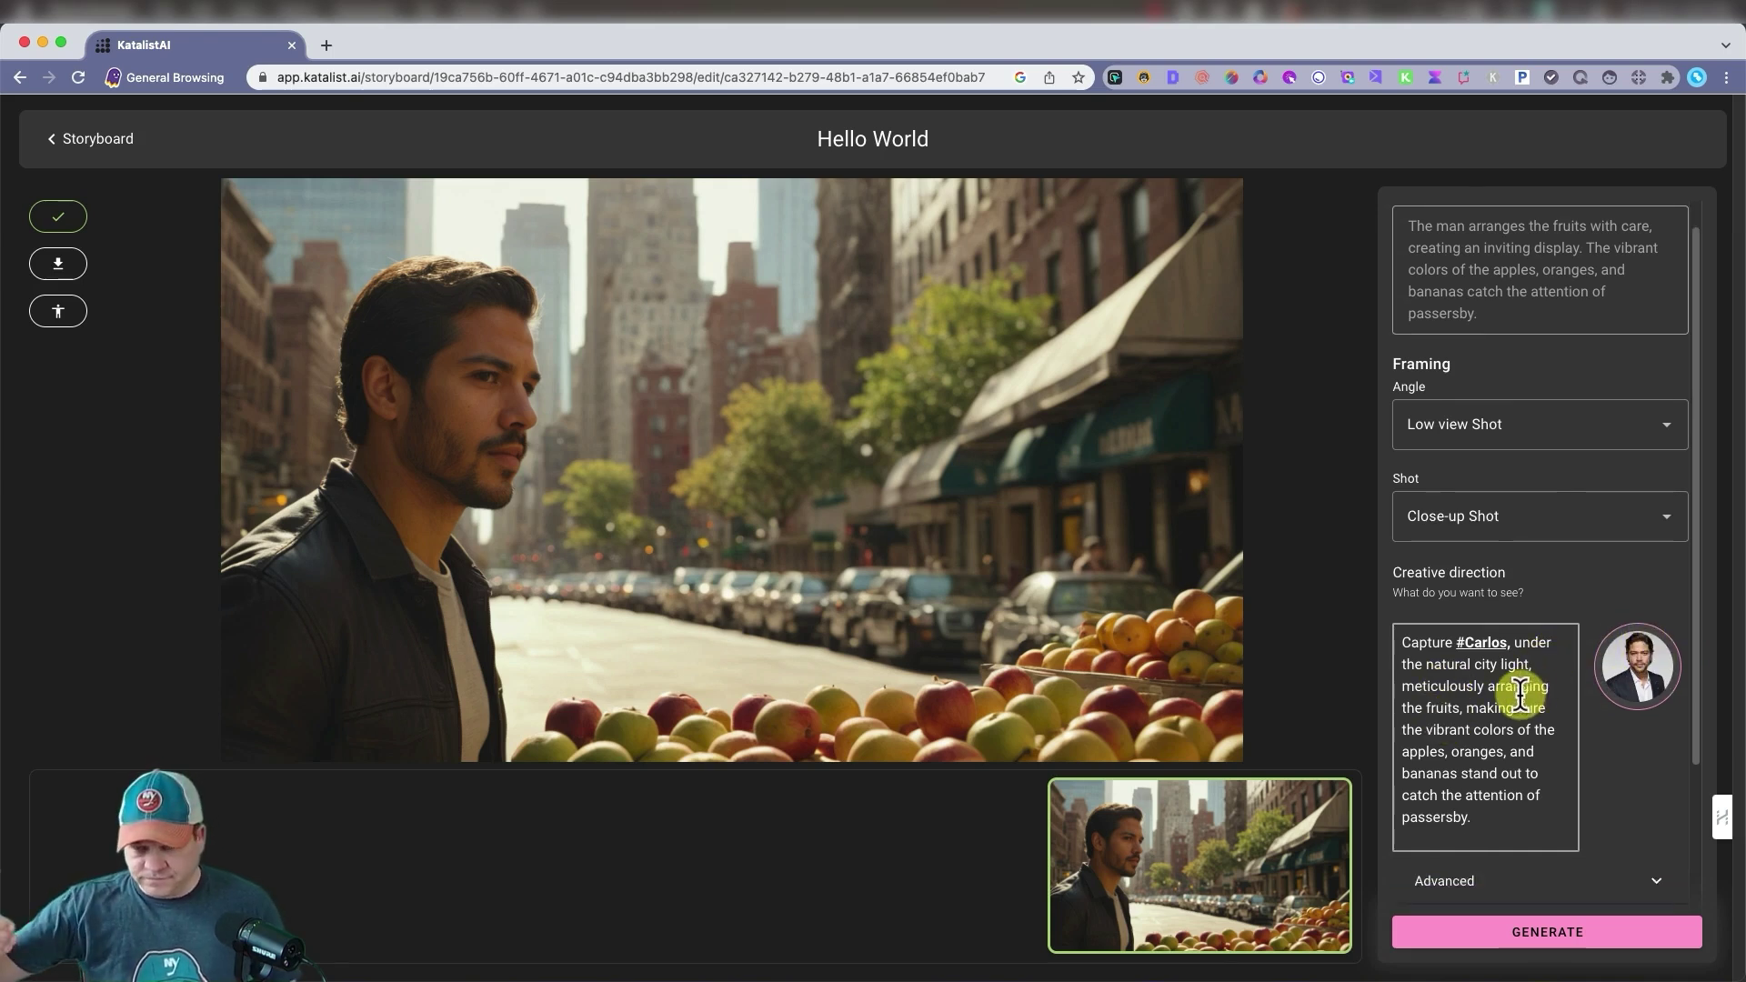
scroll(1521, 693, "down", 5)
left_click(1650, 491)
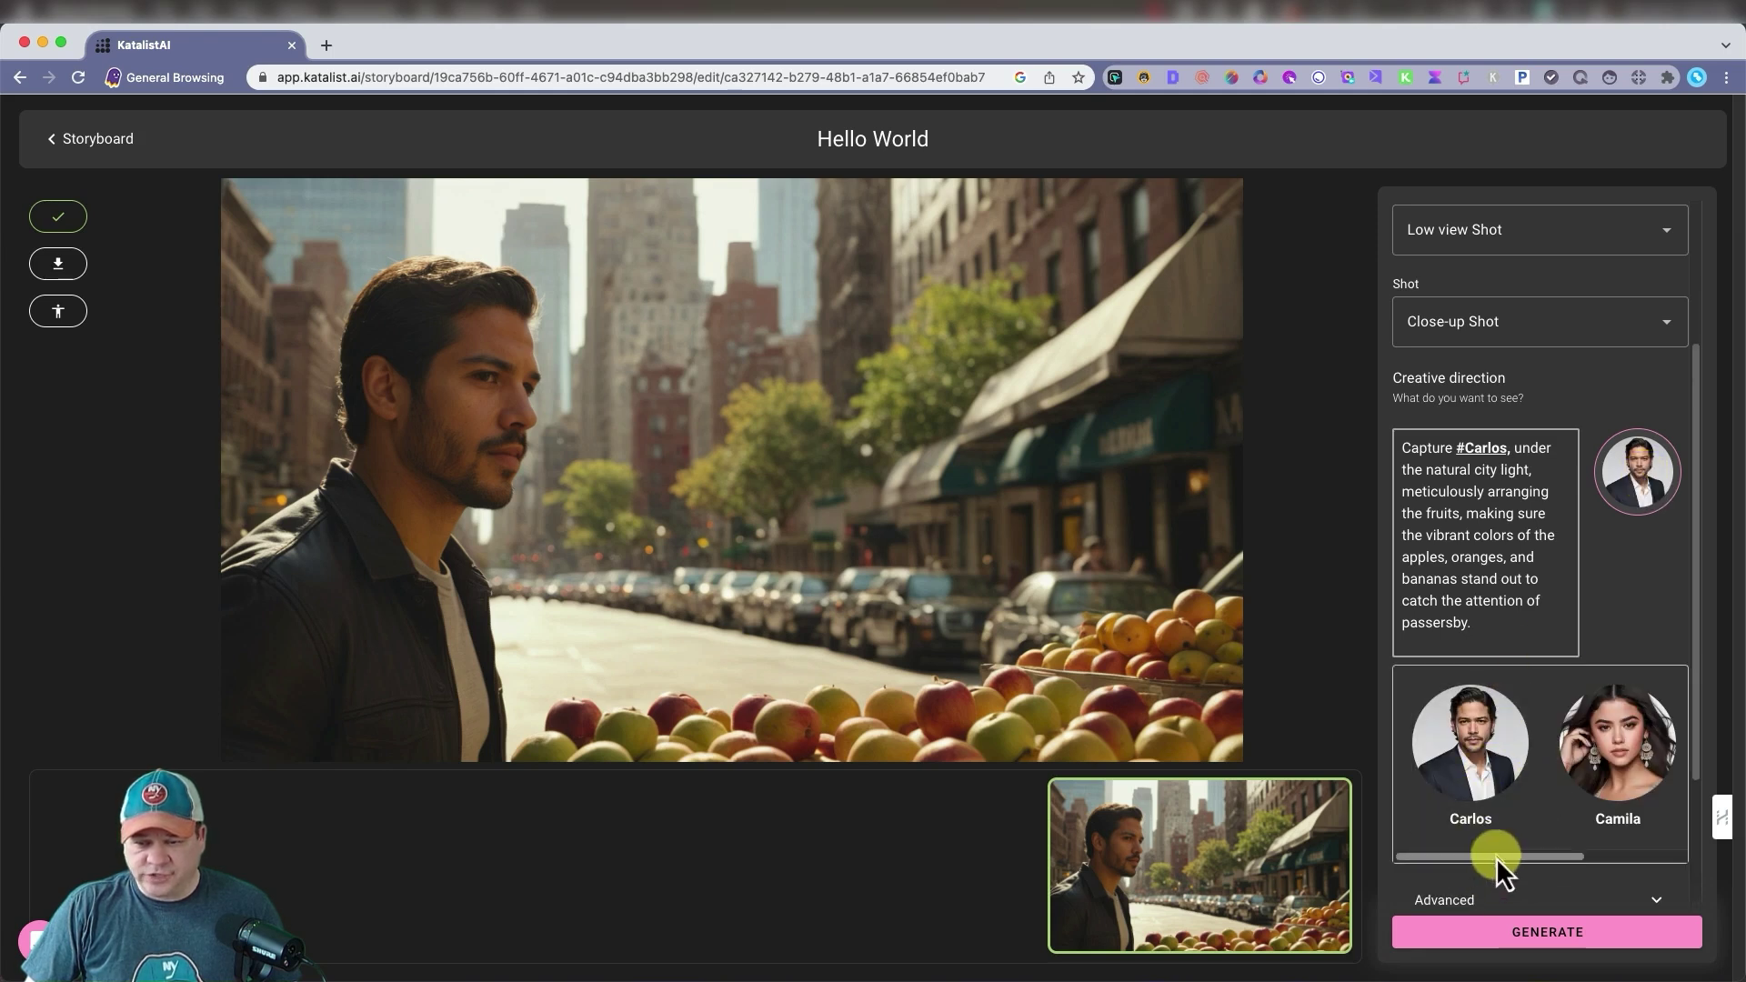
left_click_drag(1497, 857, 1641, 860)
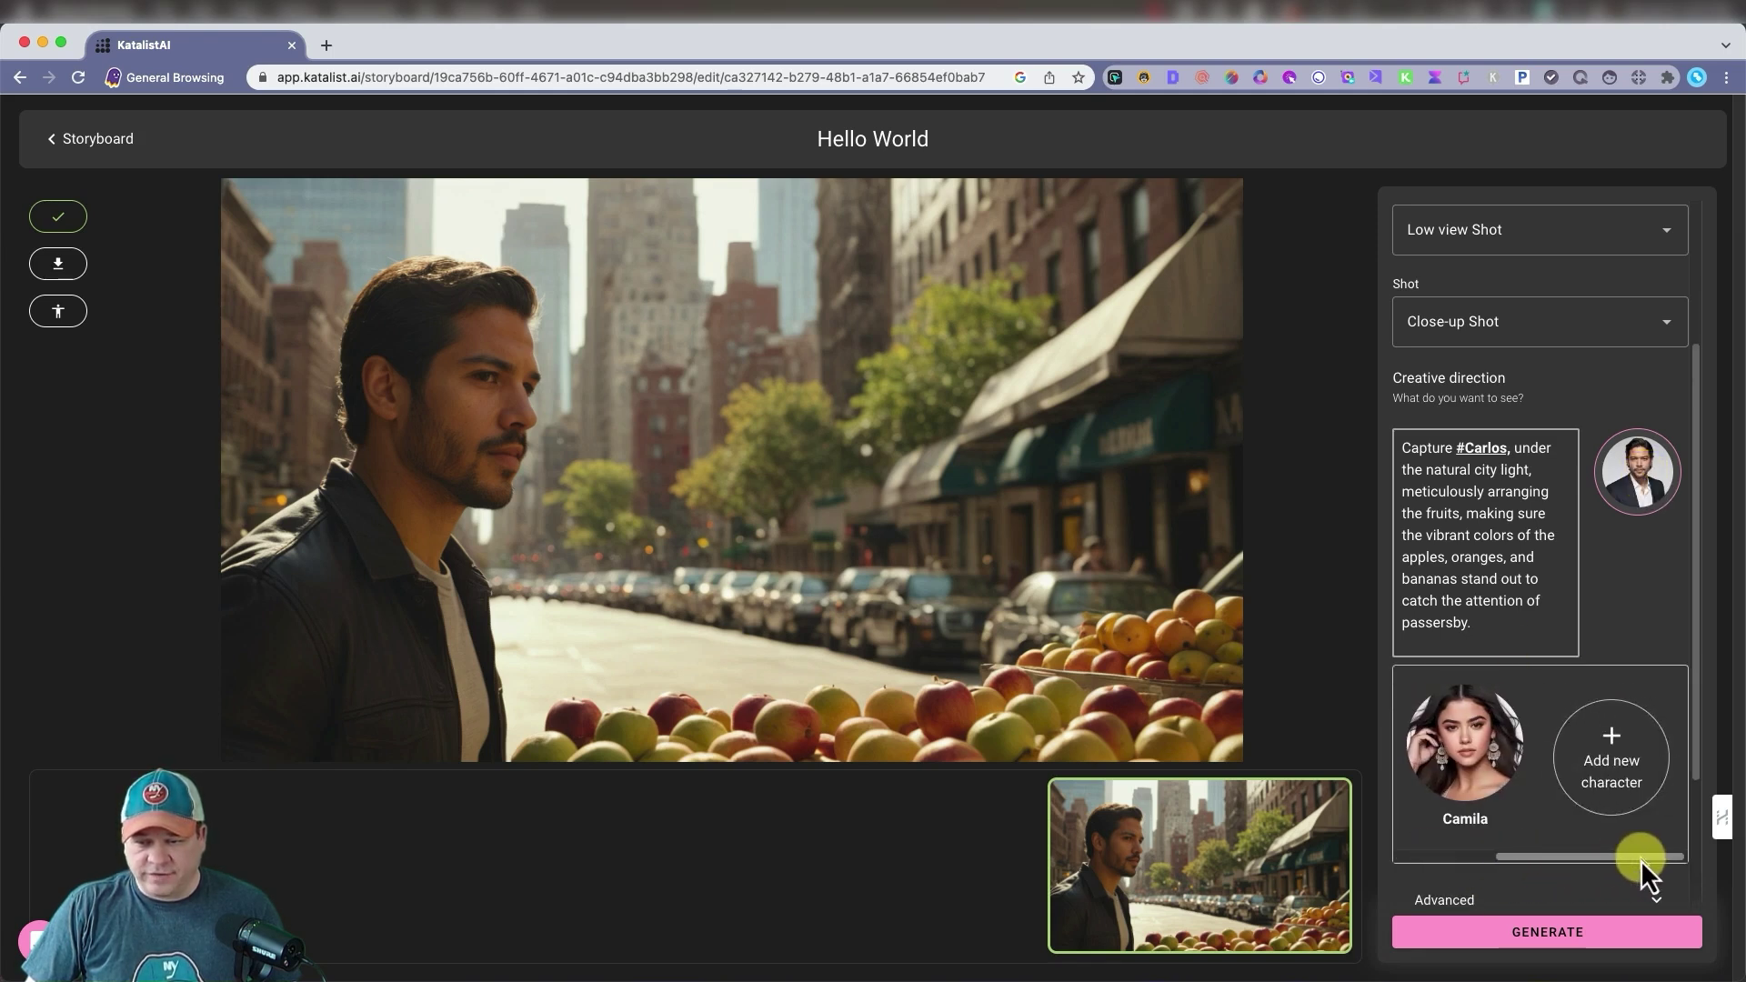
Create an adult character named Steve and tag him in the fruit-arranging shot's direction.
left_click(1628, 751)
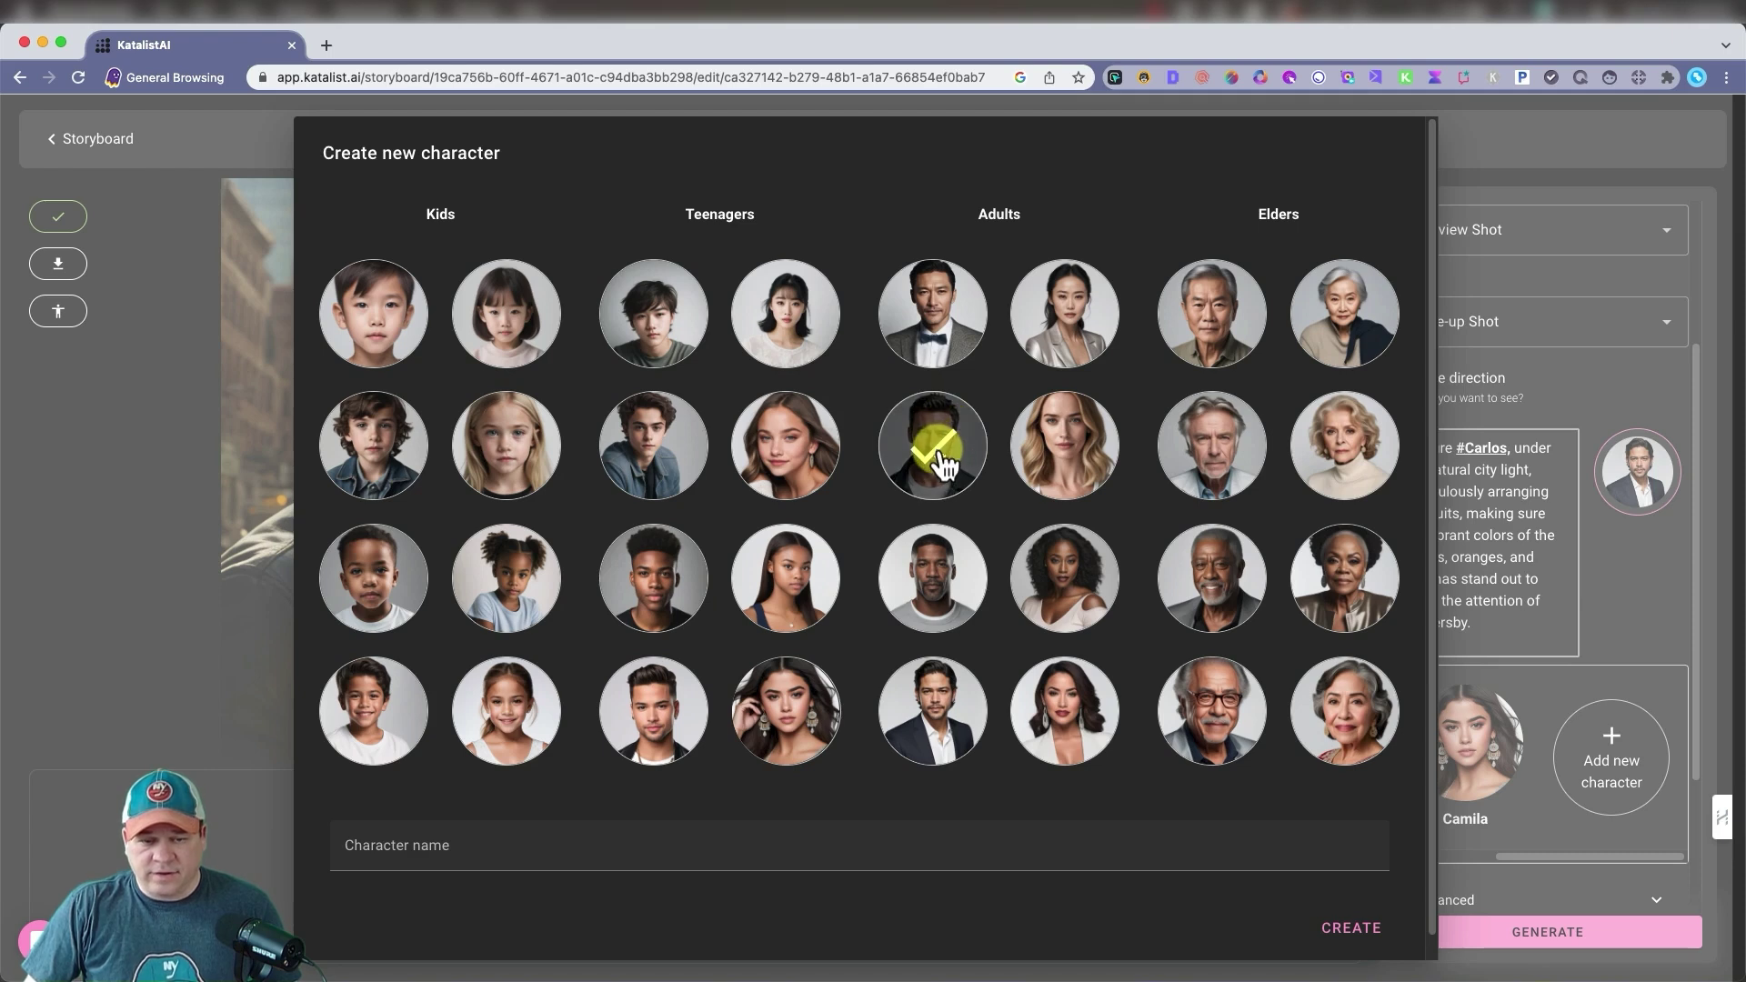
left_click(363, 848)
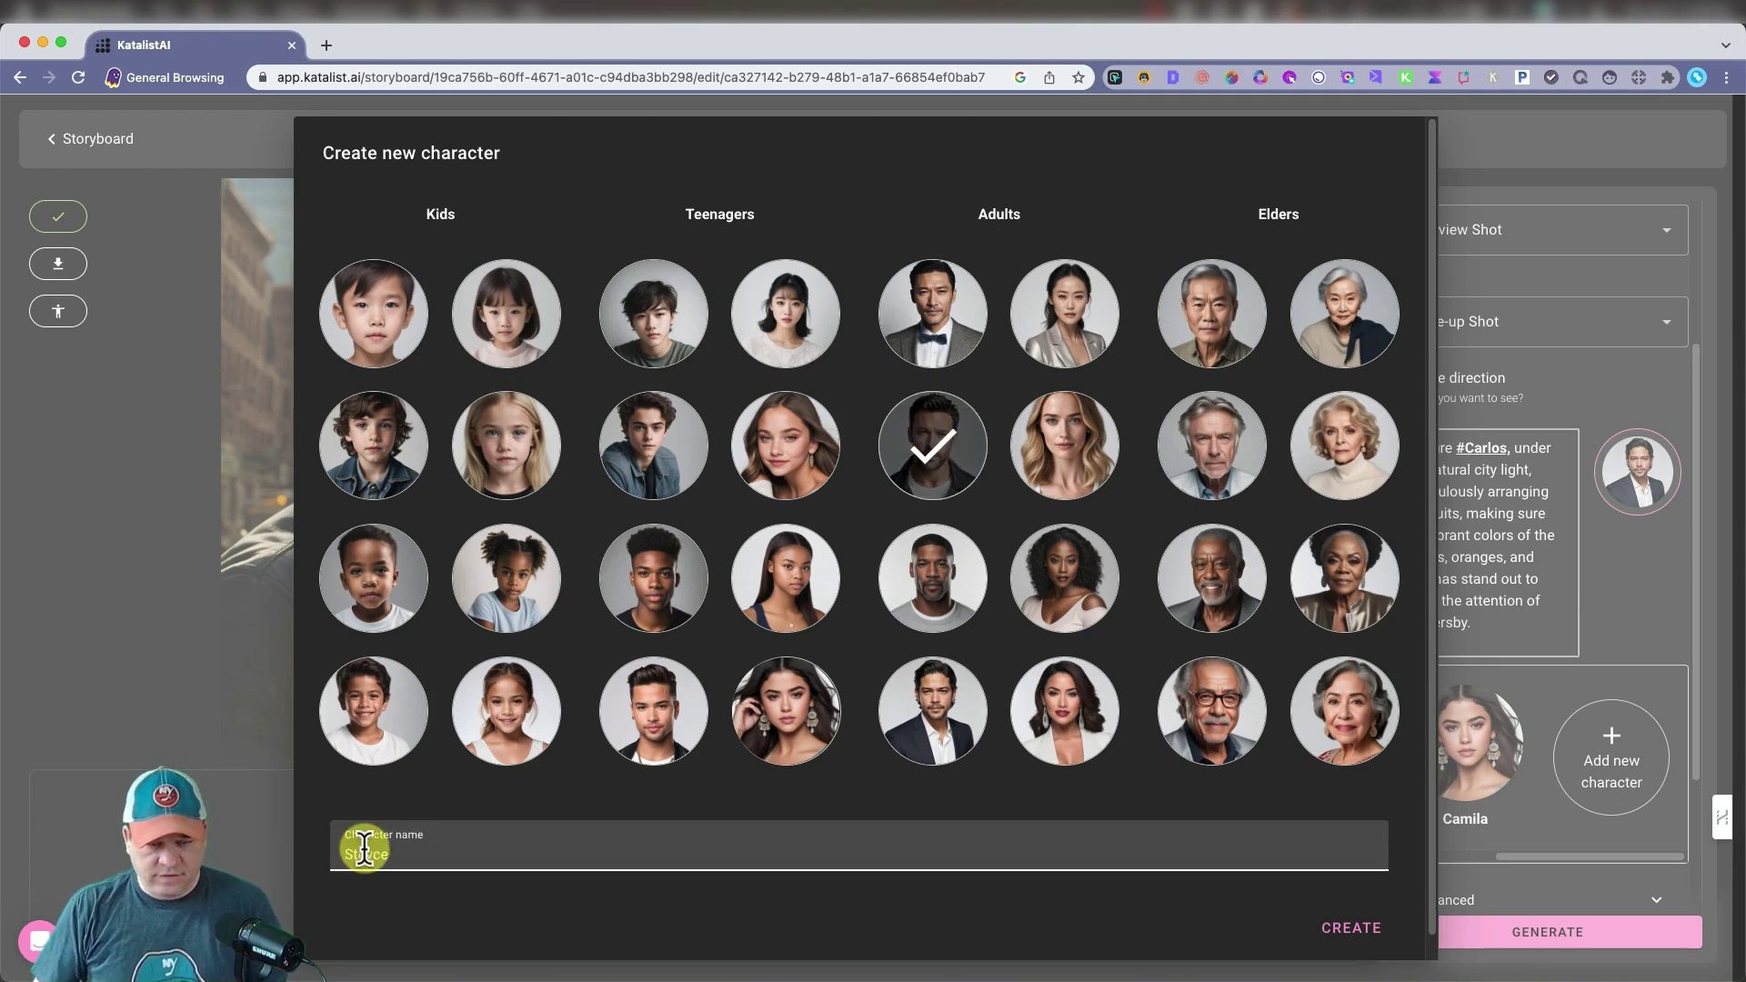
left_click(1346, 928)
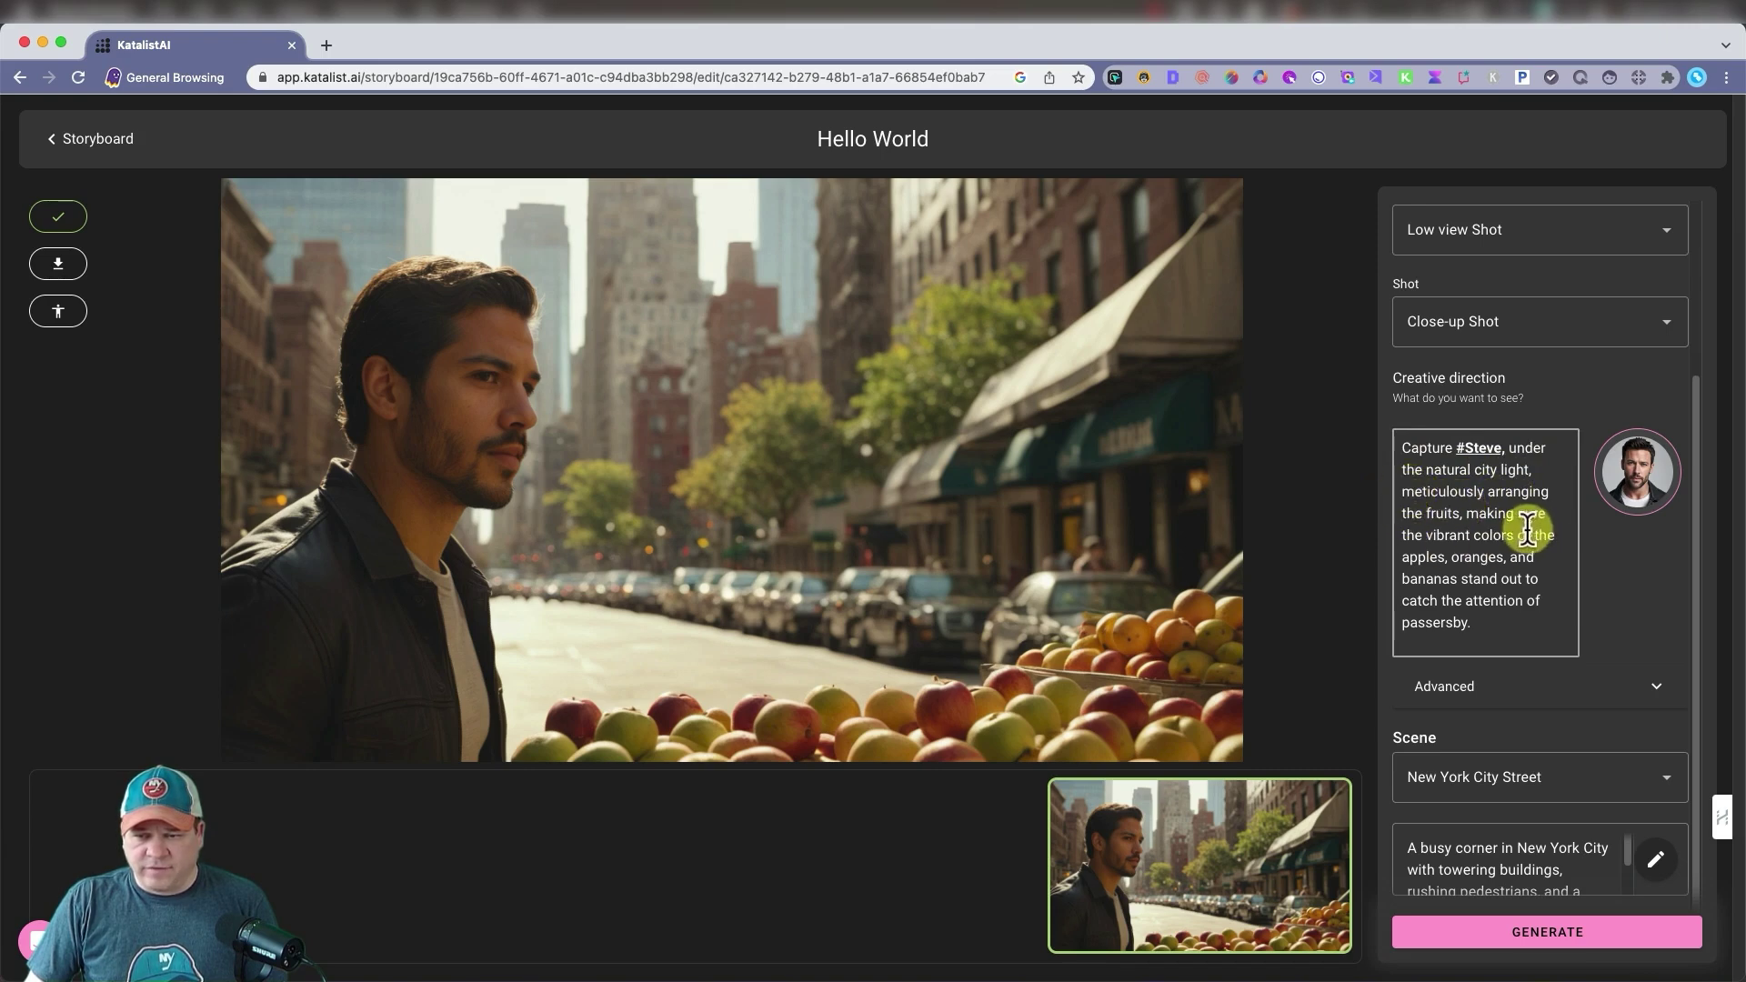
Change 'natural' to 'dark' in the direction, keep New York City Street, and generate variations.
double_click(1426, 469)
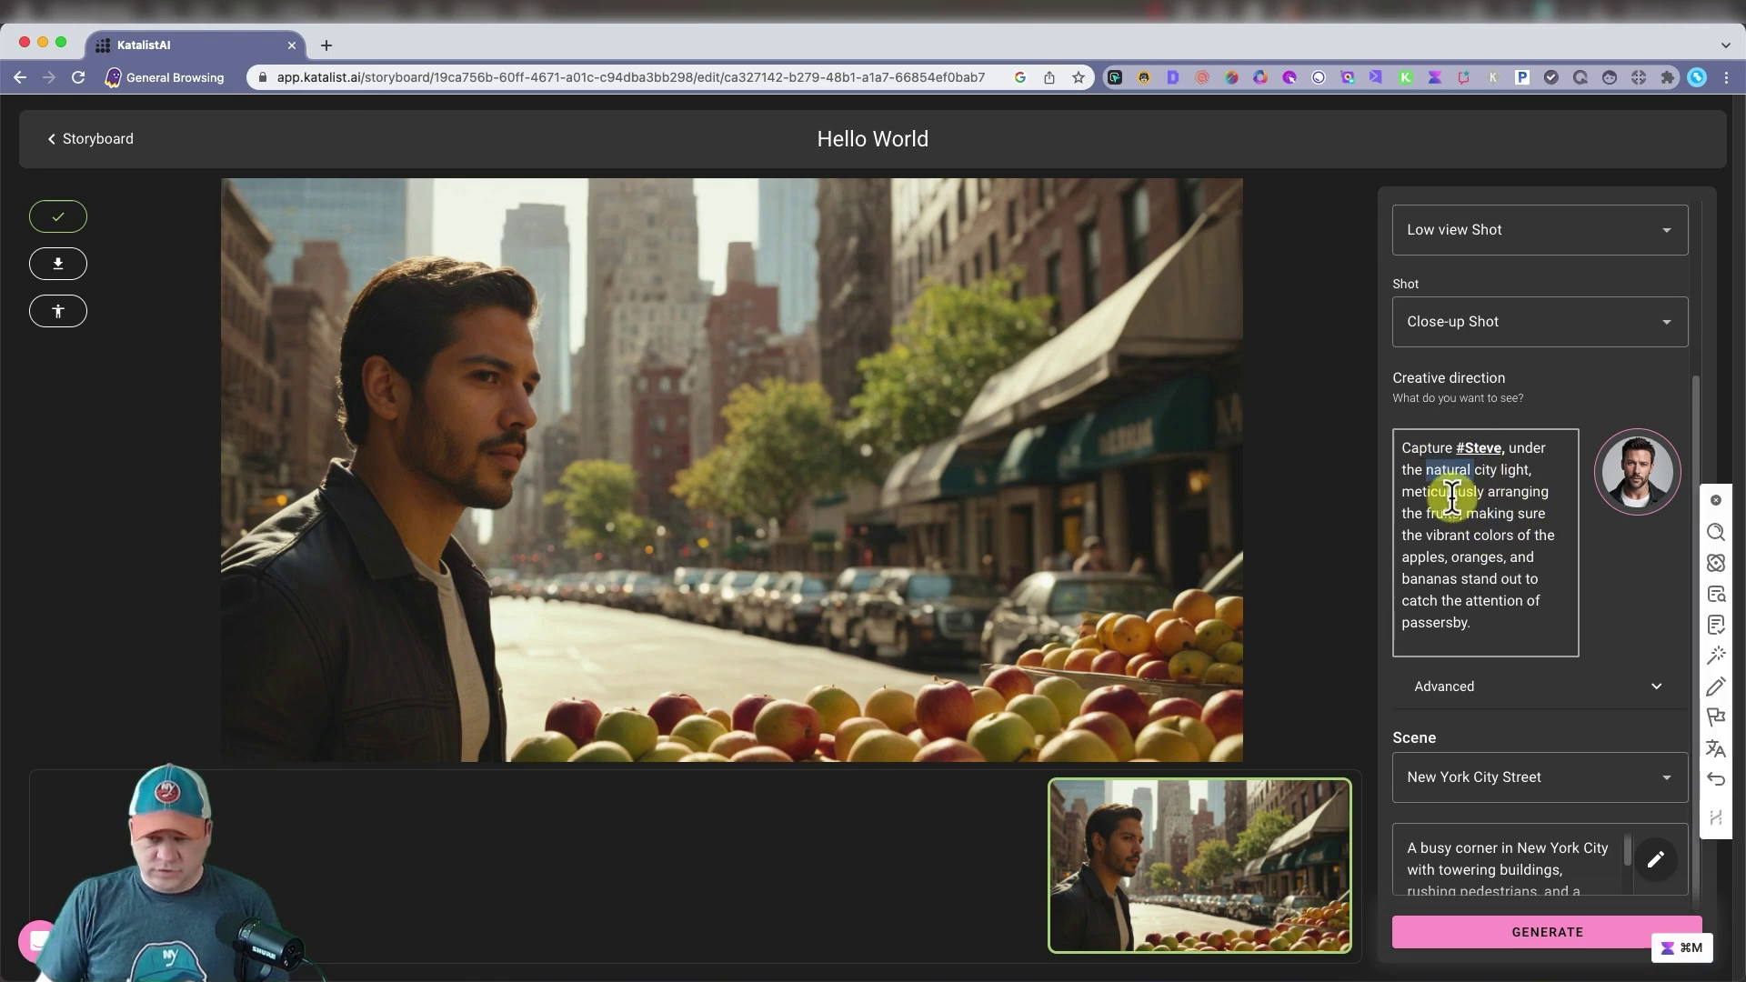
type("dark")
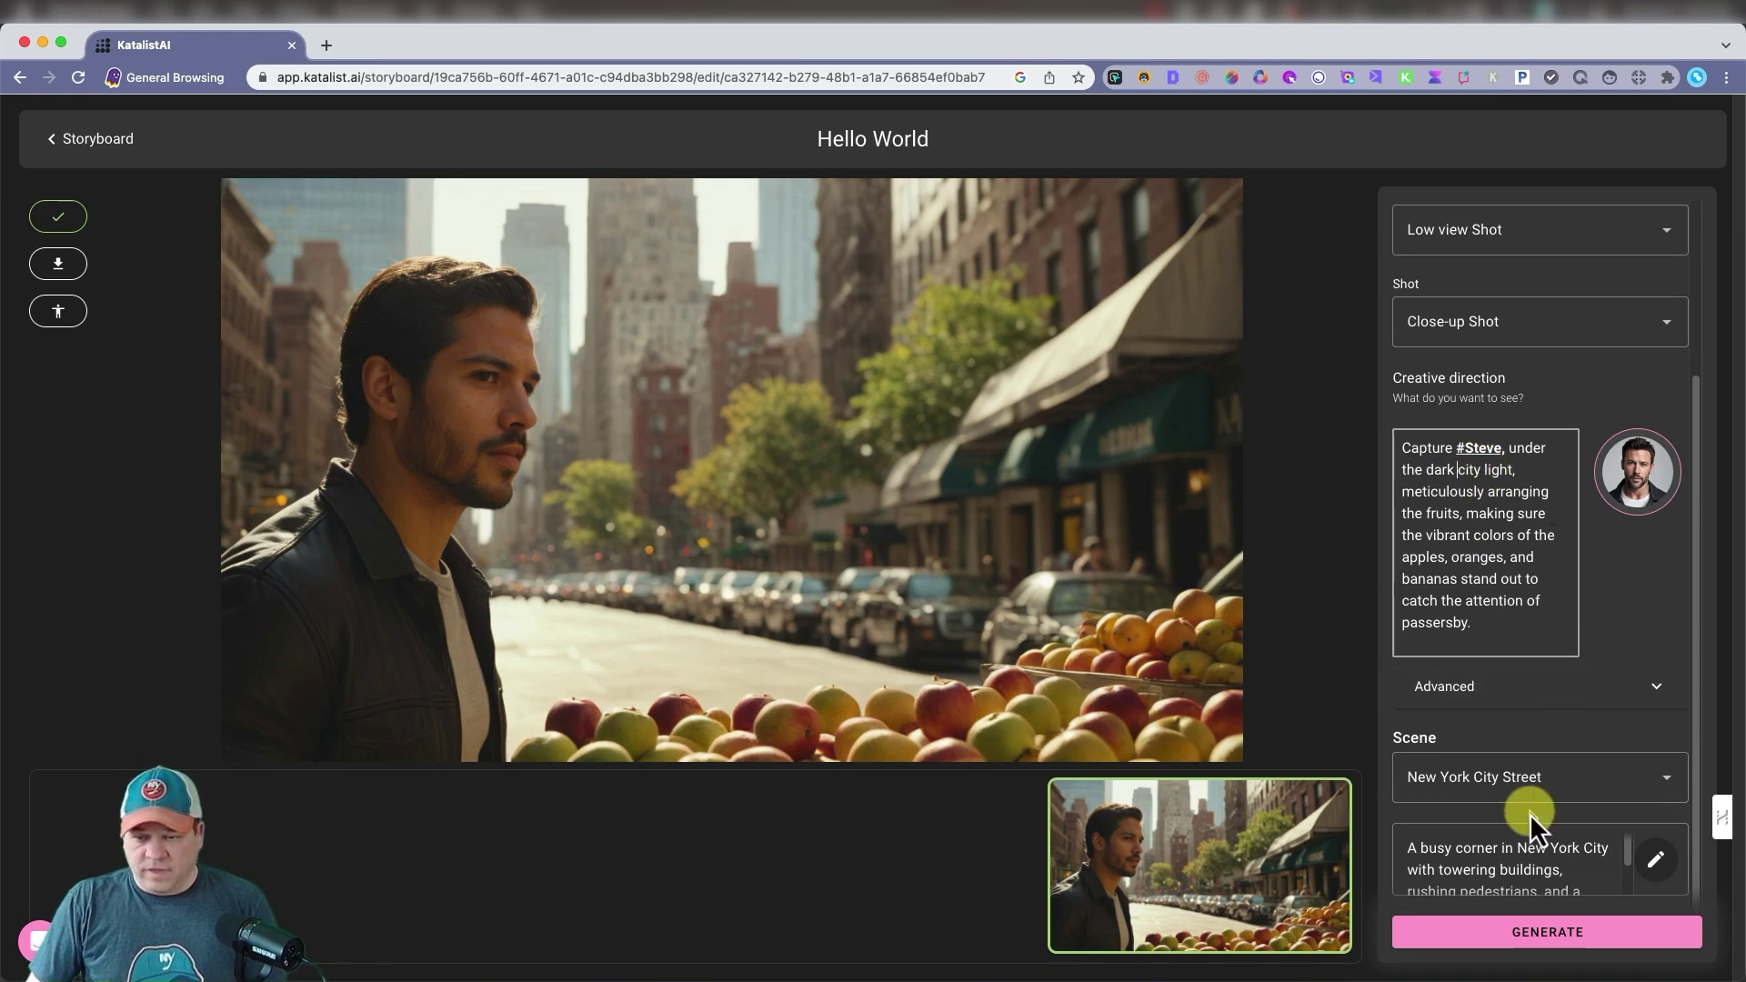
left_click_drag(1626, 860, 1628, 903)
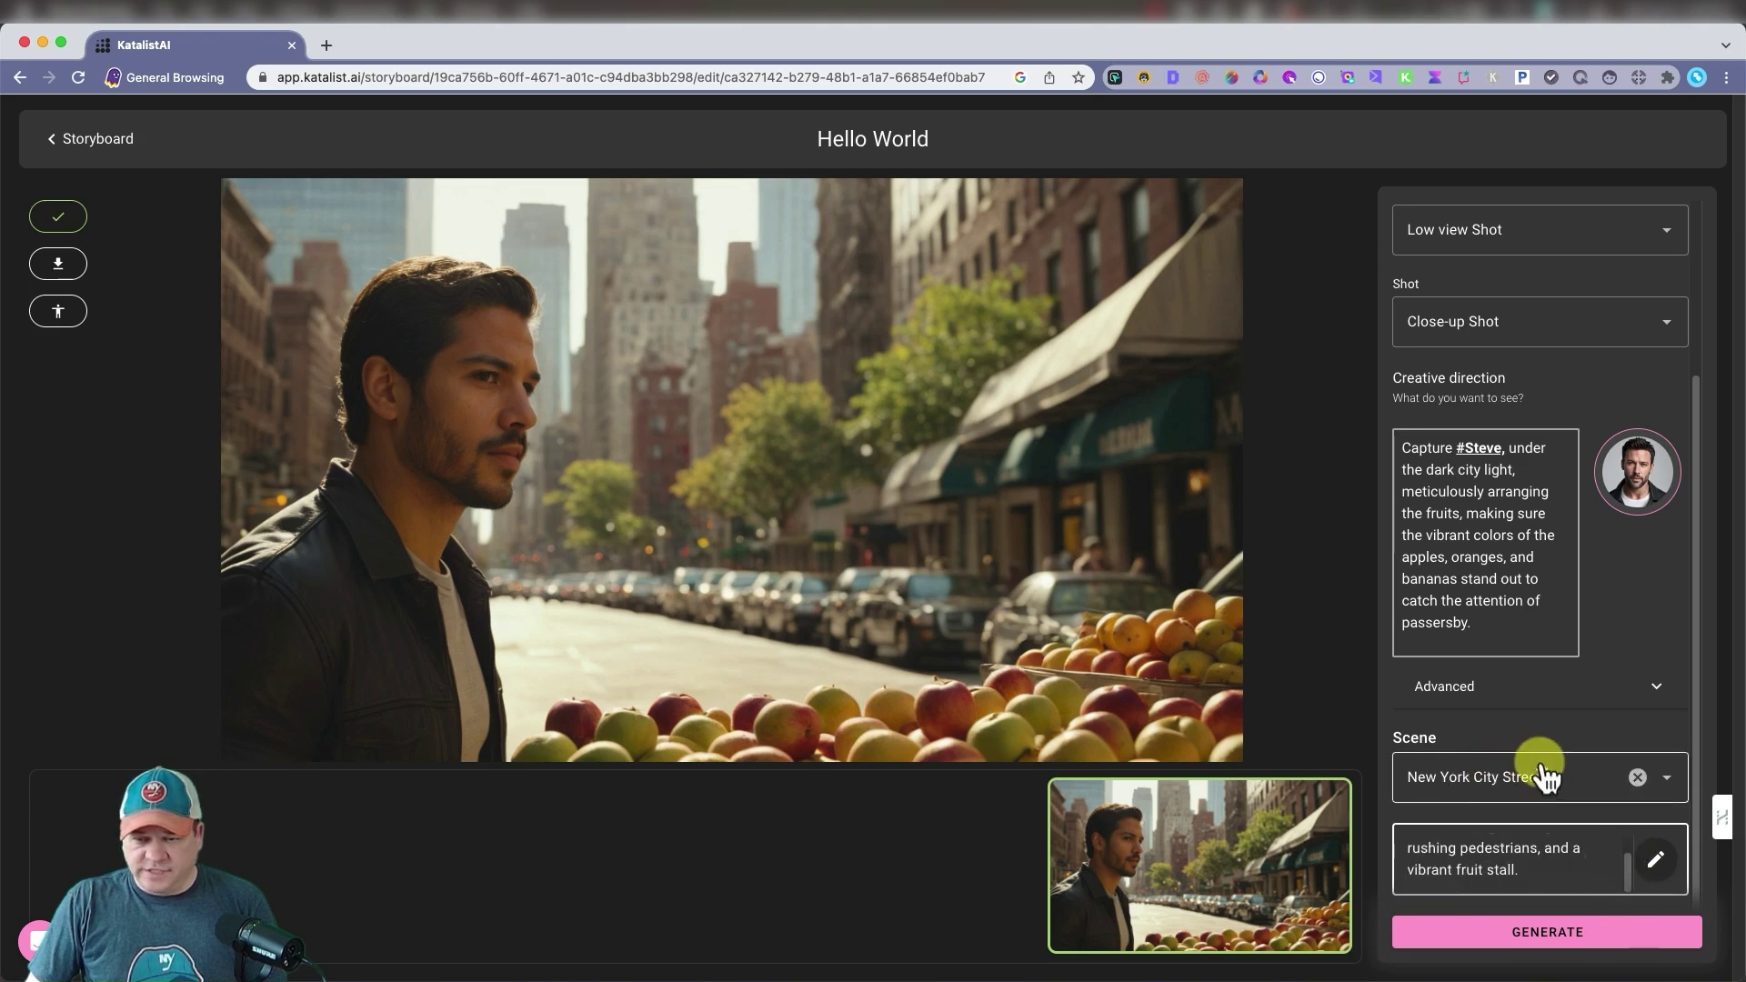
left_click(1666, 779)
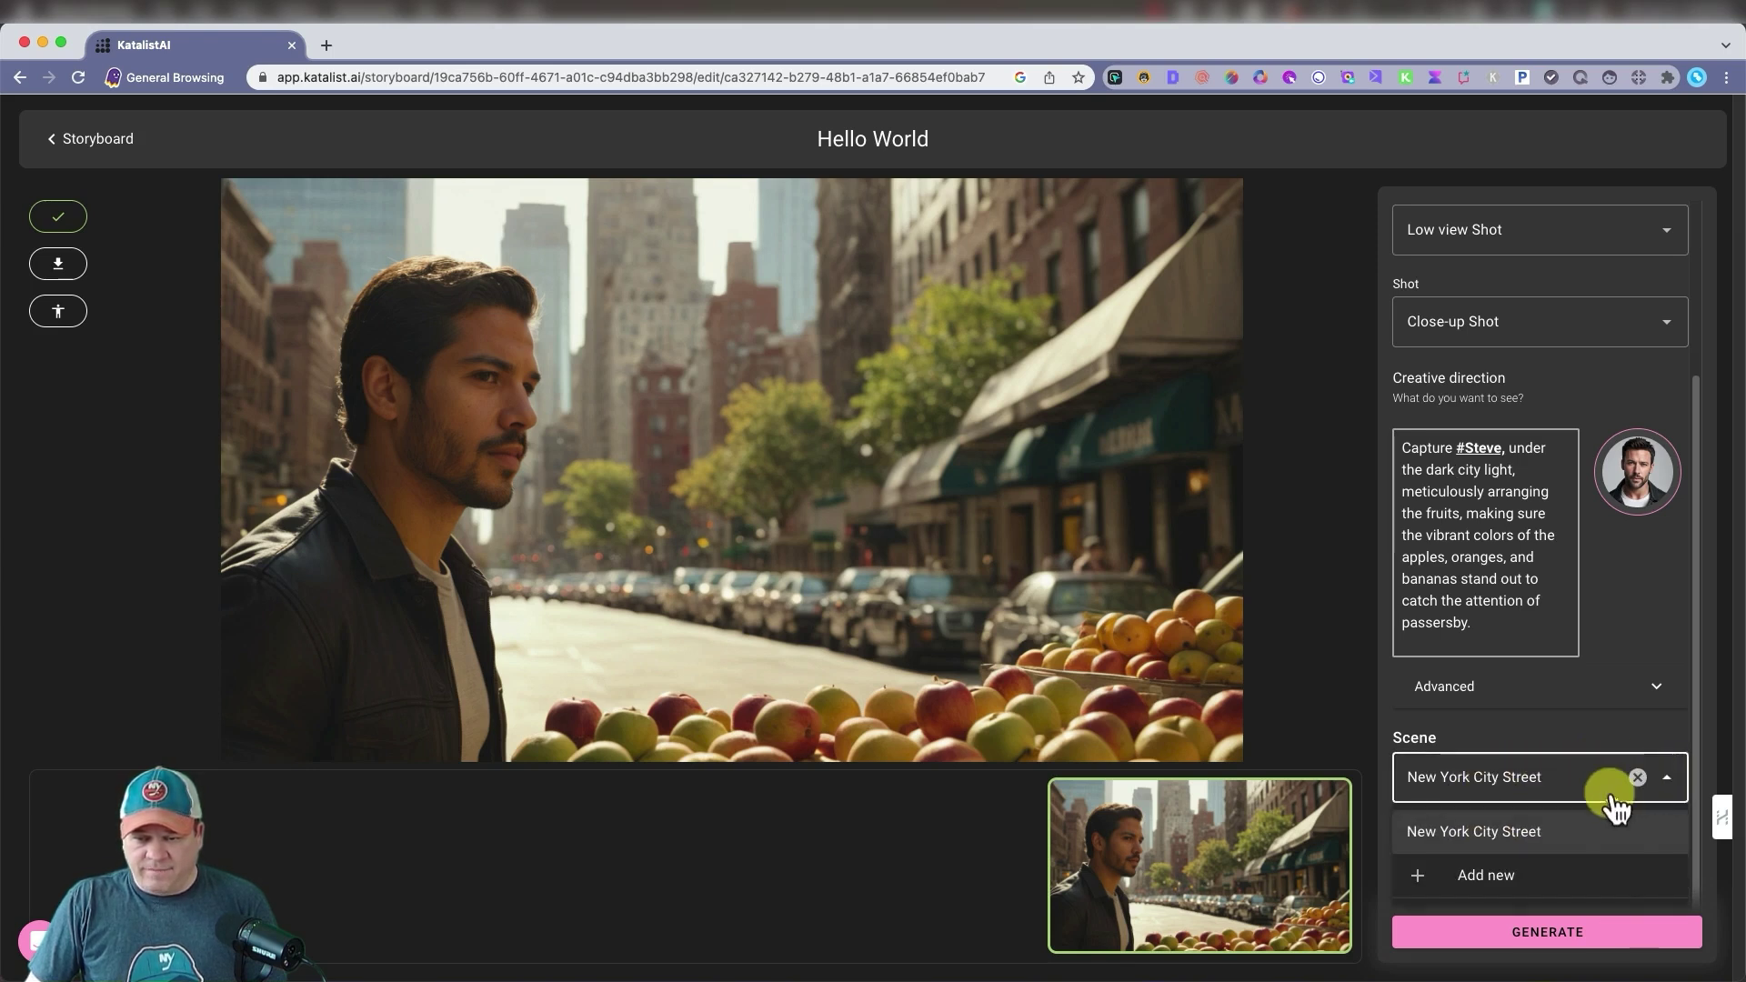
left_click(1640, 625)
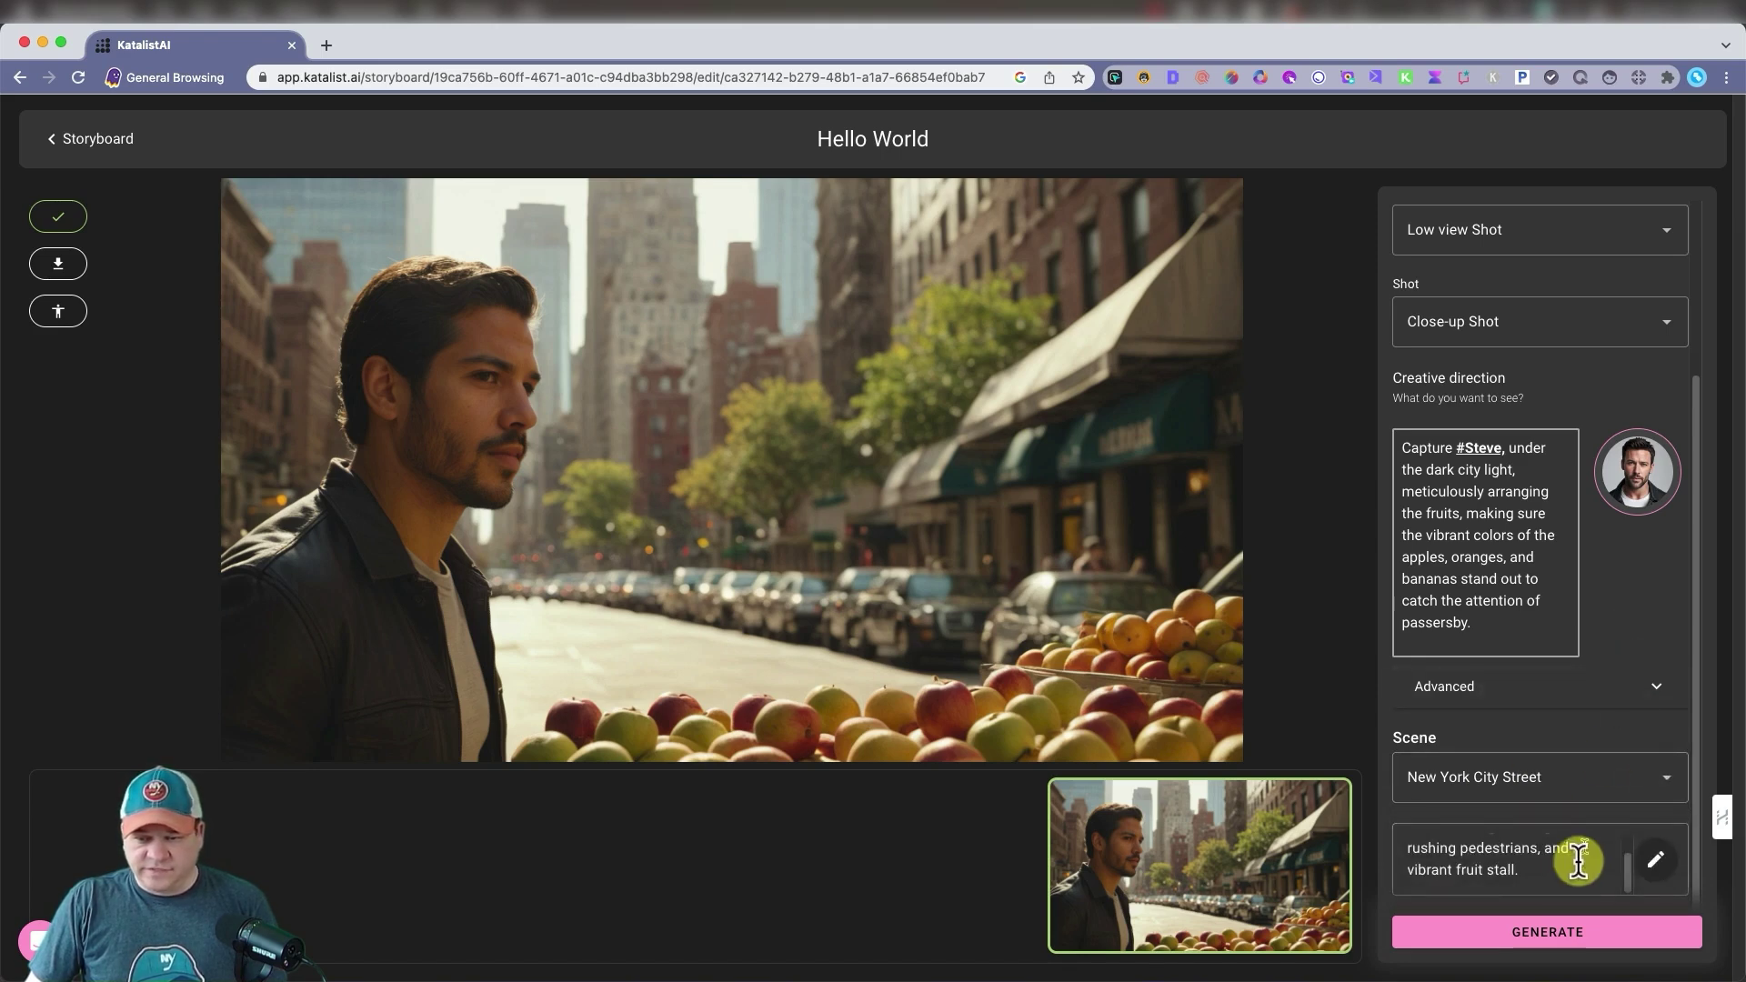
left_click(1536, 935)
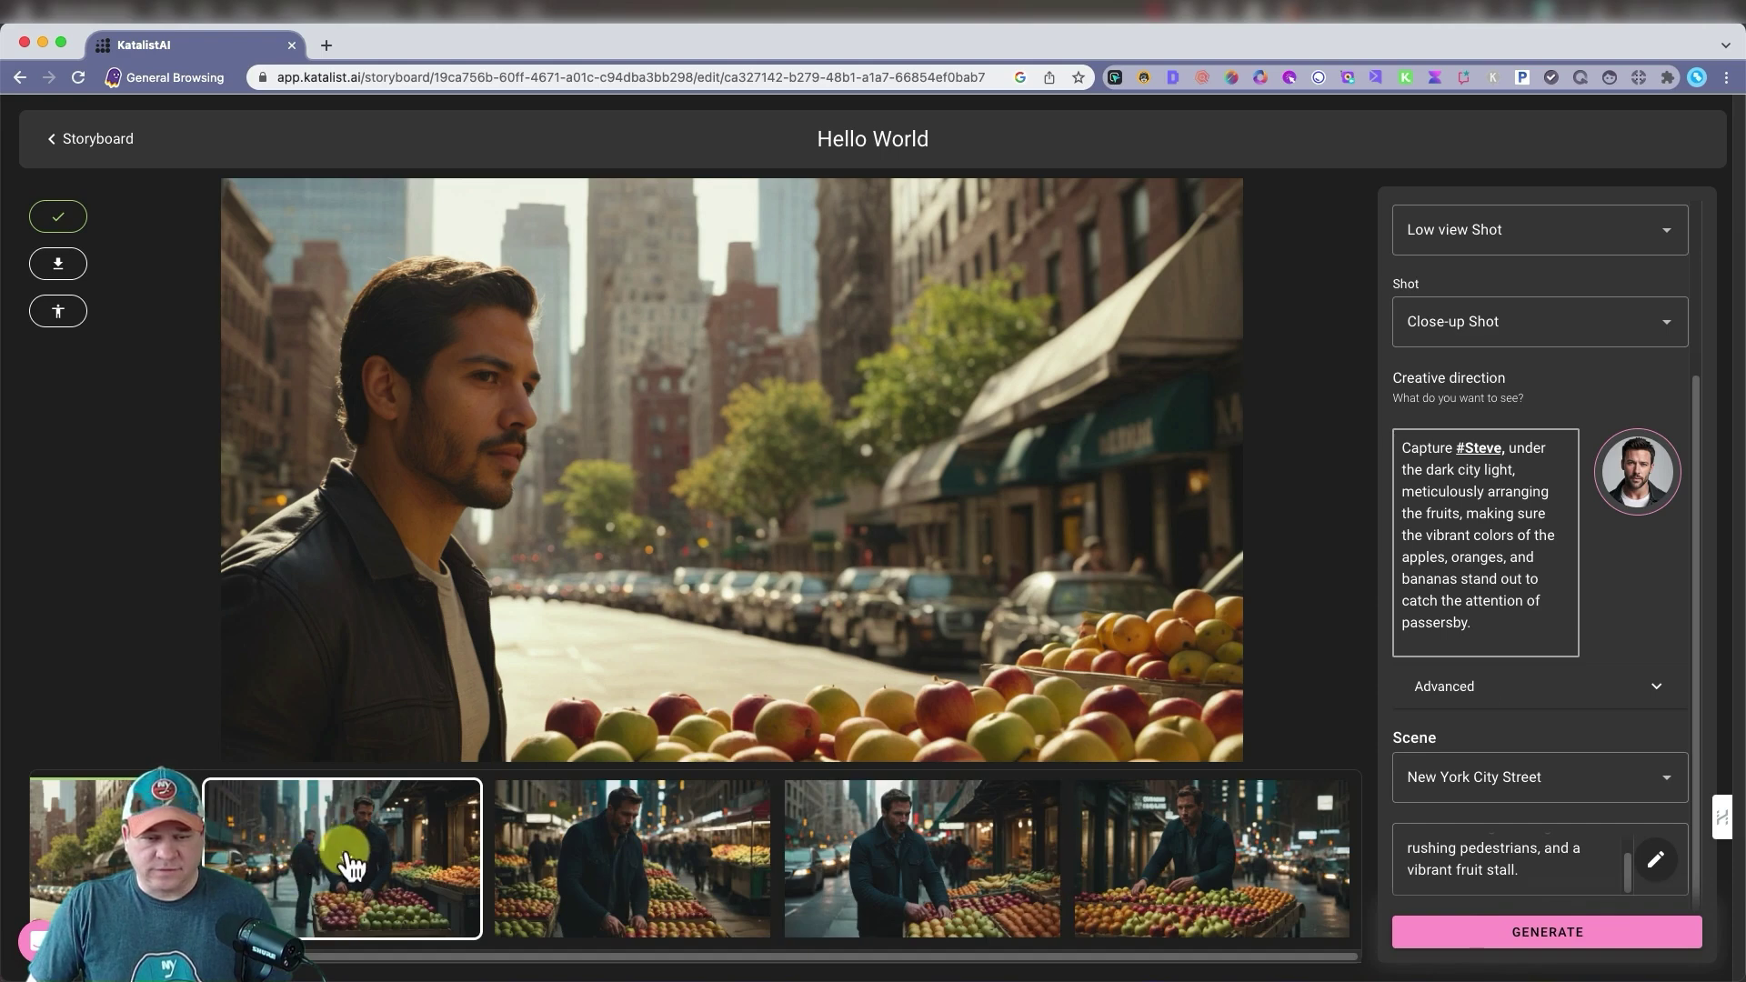
Approve the fifth dark city-light variation for Shot 1 and go back to the storyboard.
left_click(350, 864)
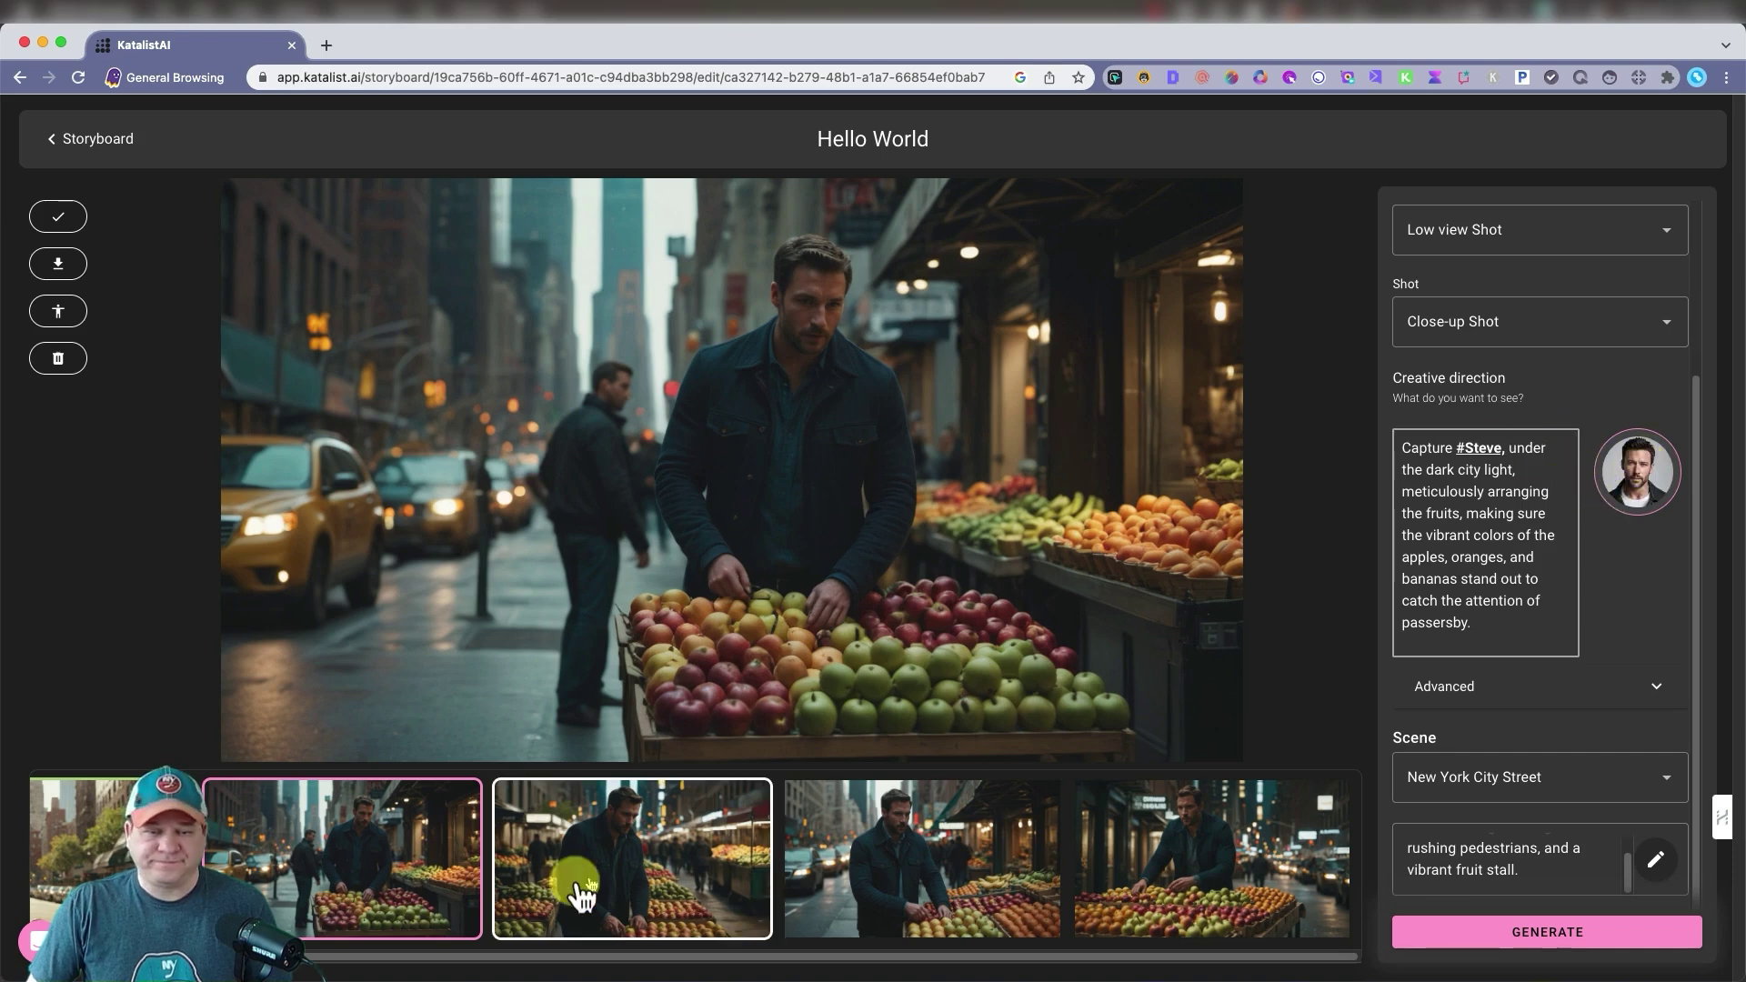
left_click(1082, 805)
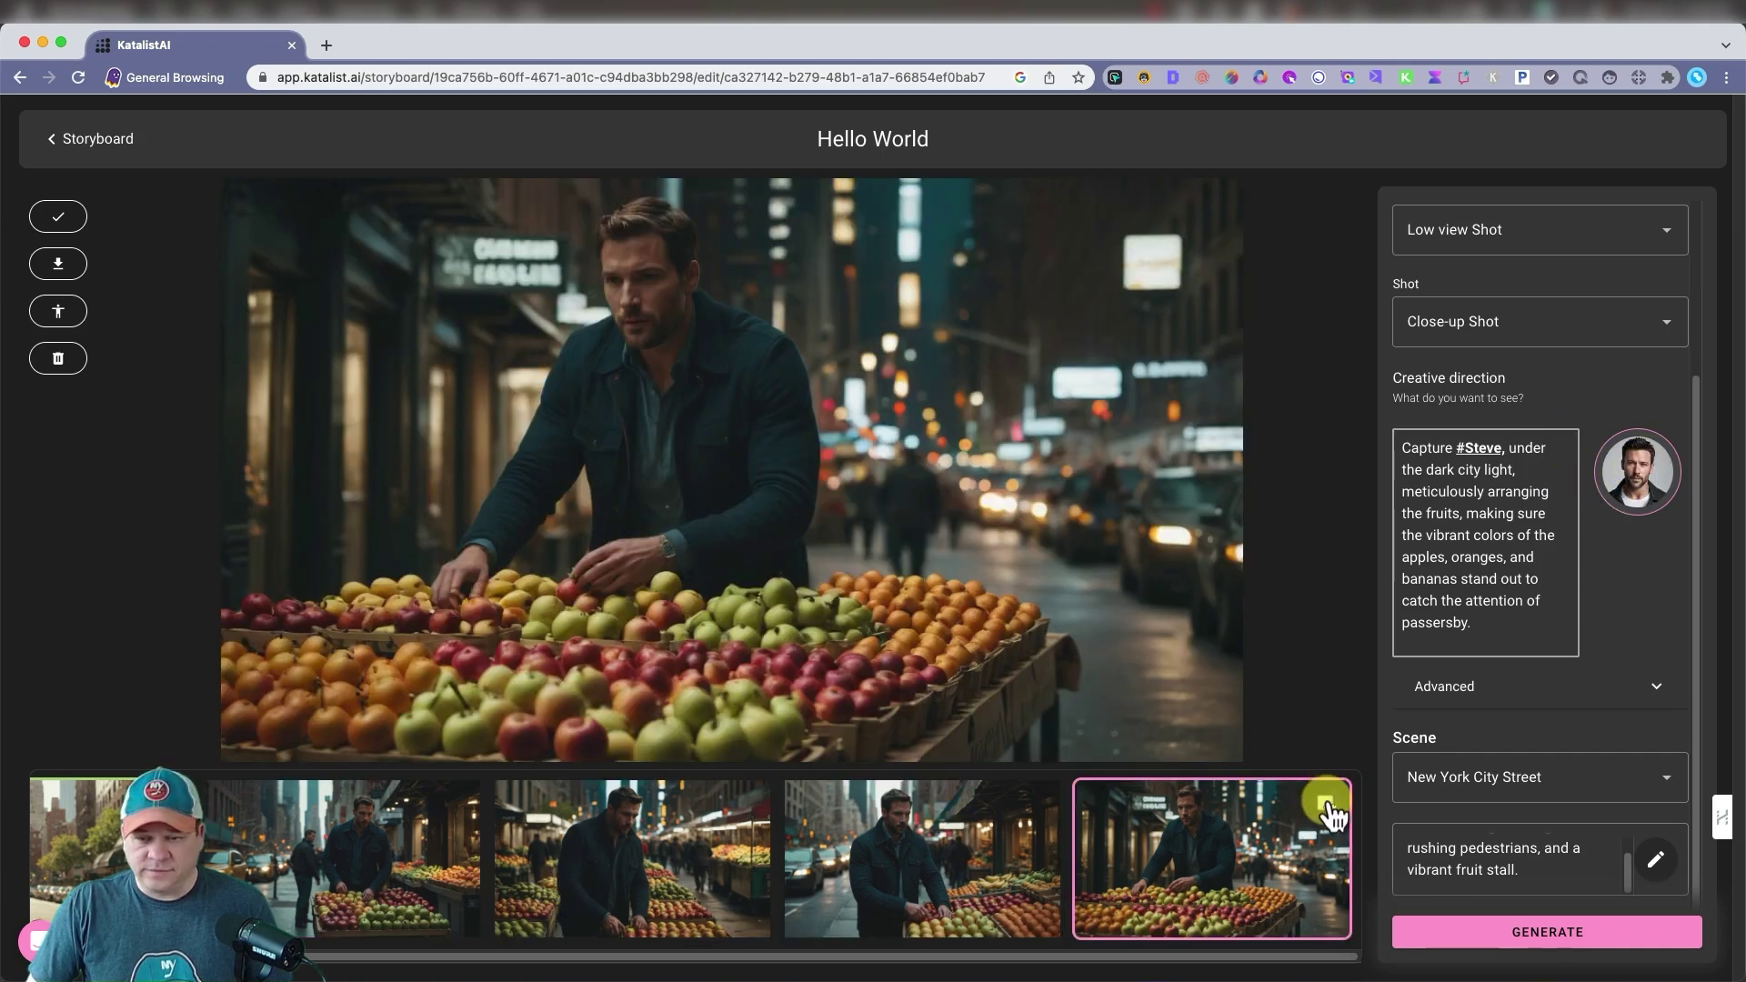
left_click(76, 222)
left_click(51, 145)
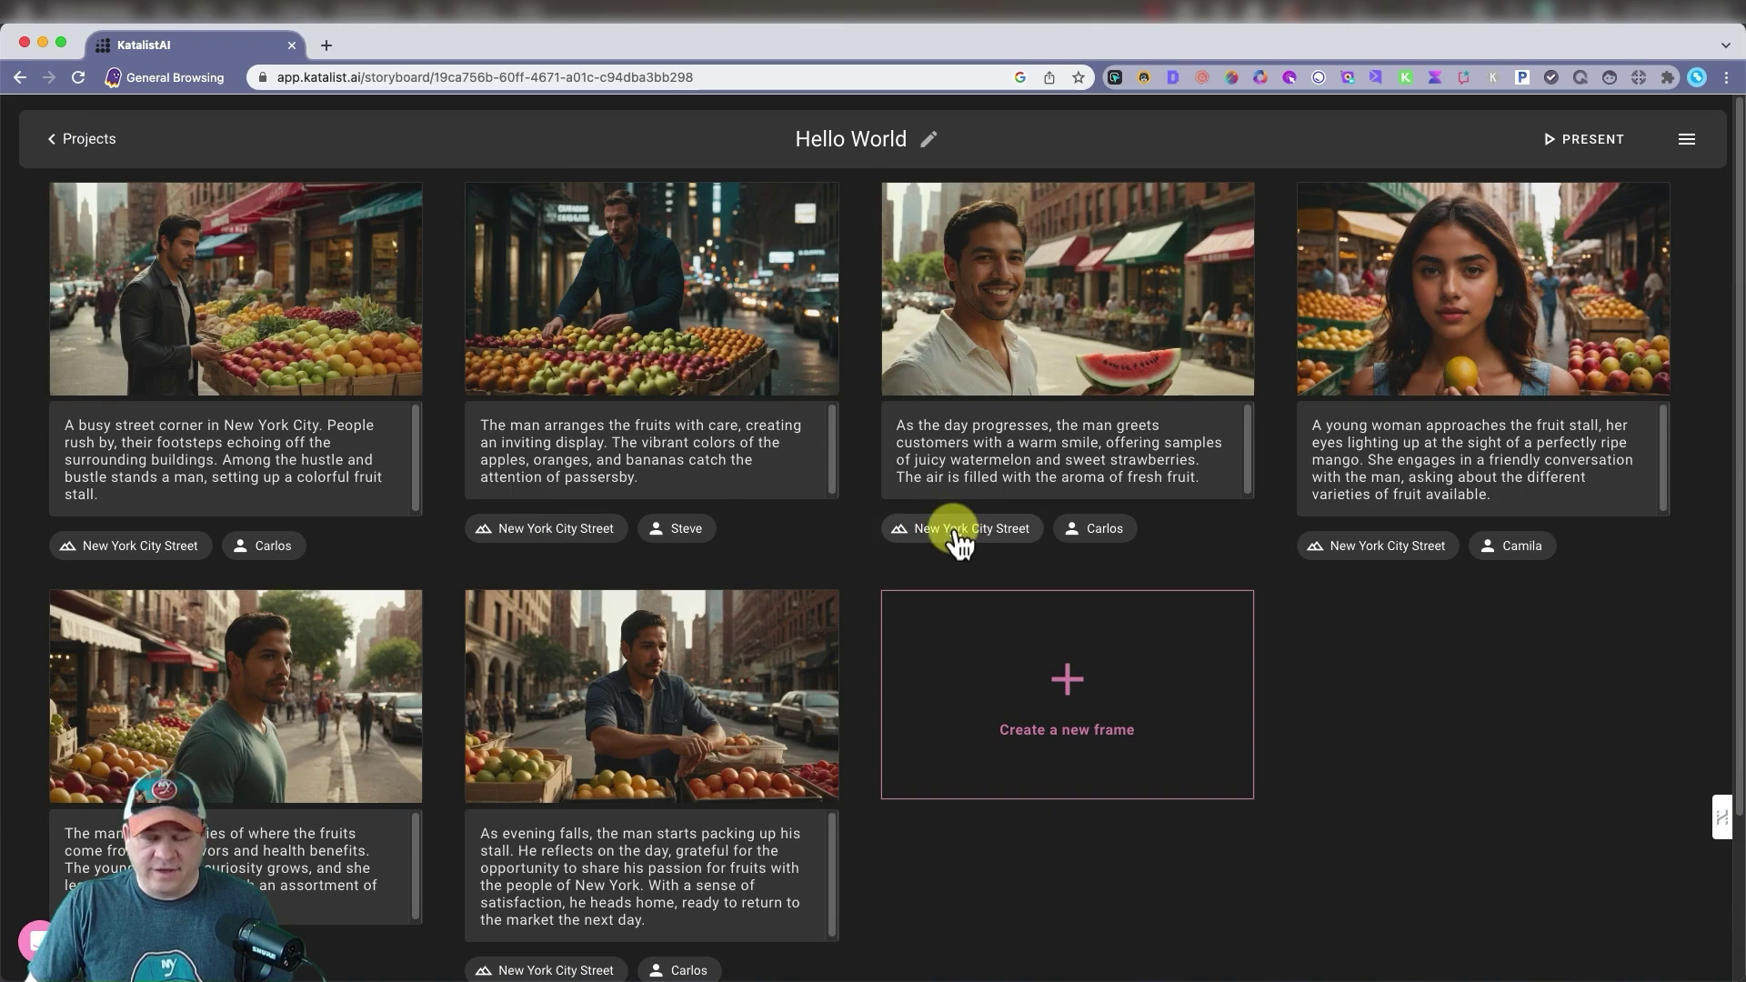
Create a Subway scene described as 'Underground subway in New York City with dark lighting' for the third frame.
left_click(1018, 535)
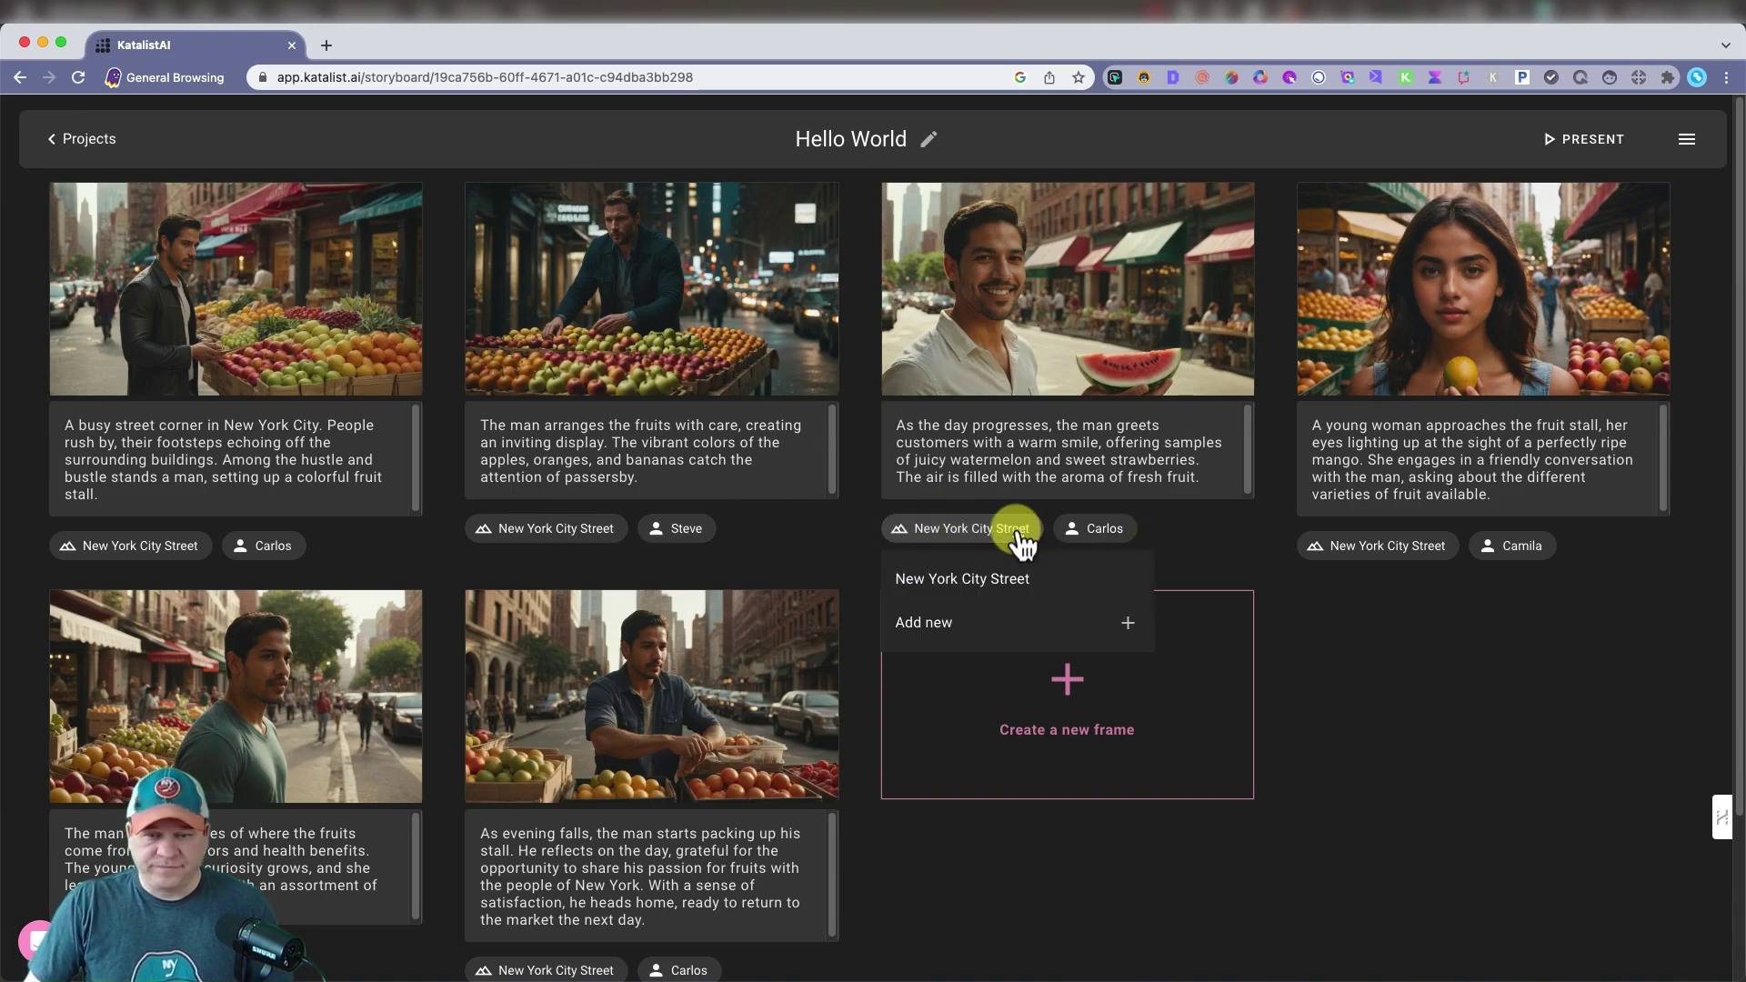
left_click(925, 627)
left_click(644, 439)
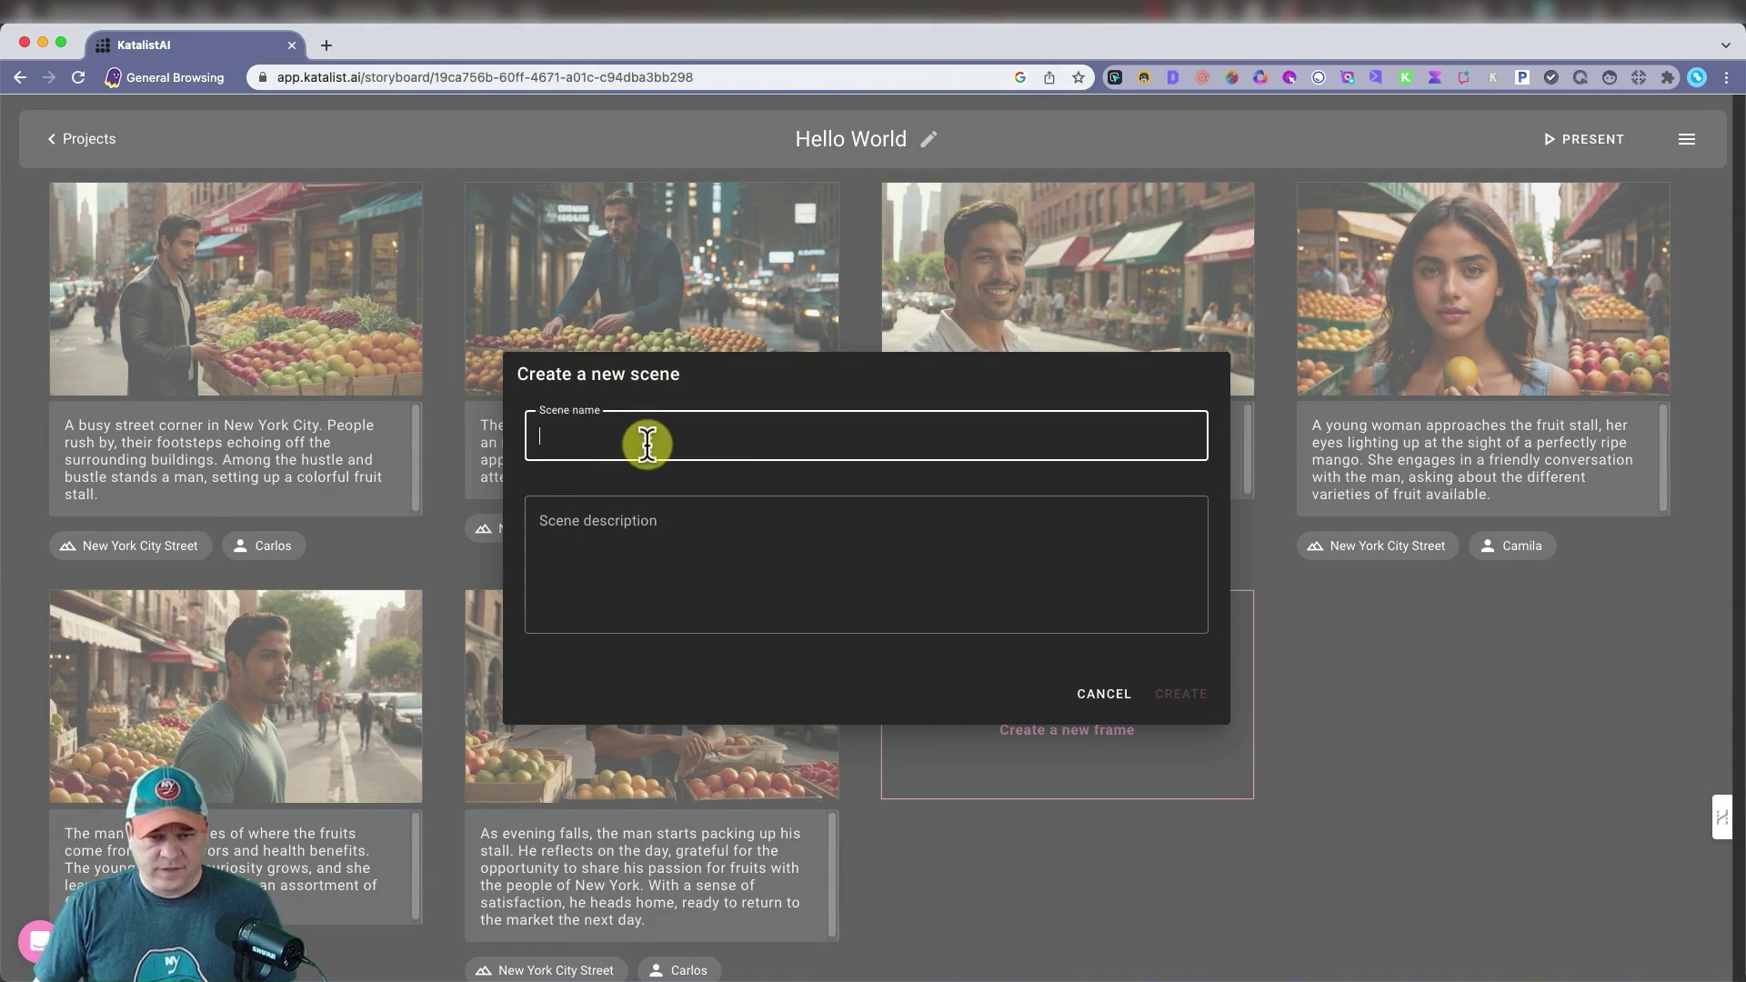
type("Subway")
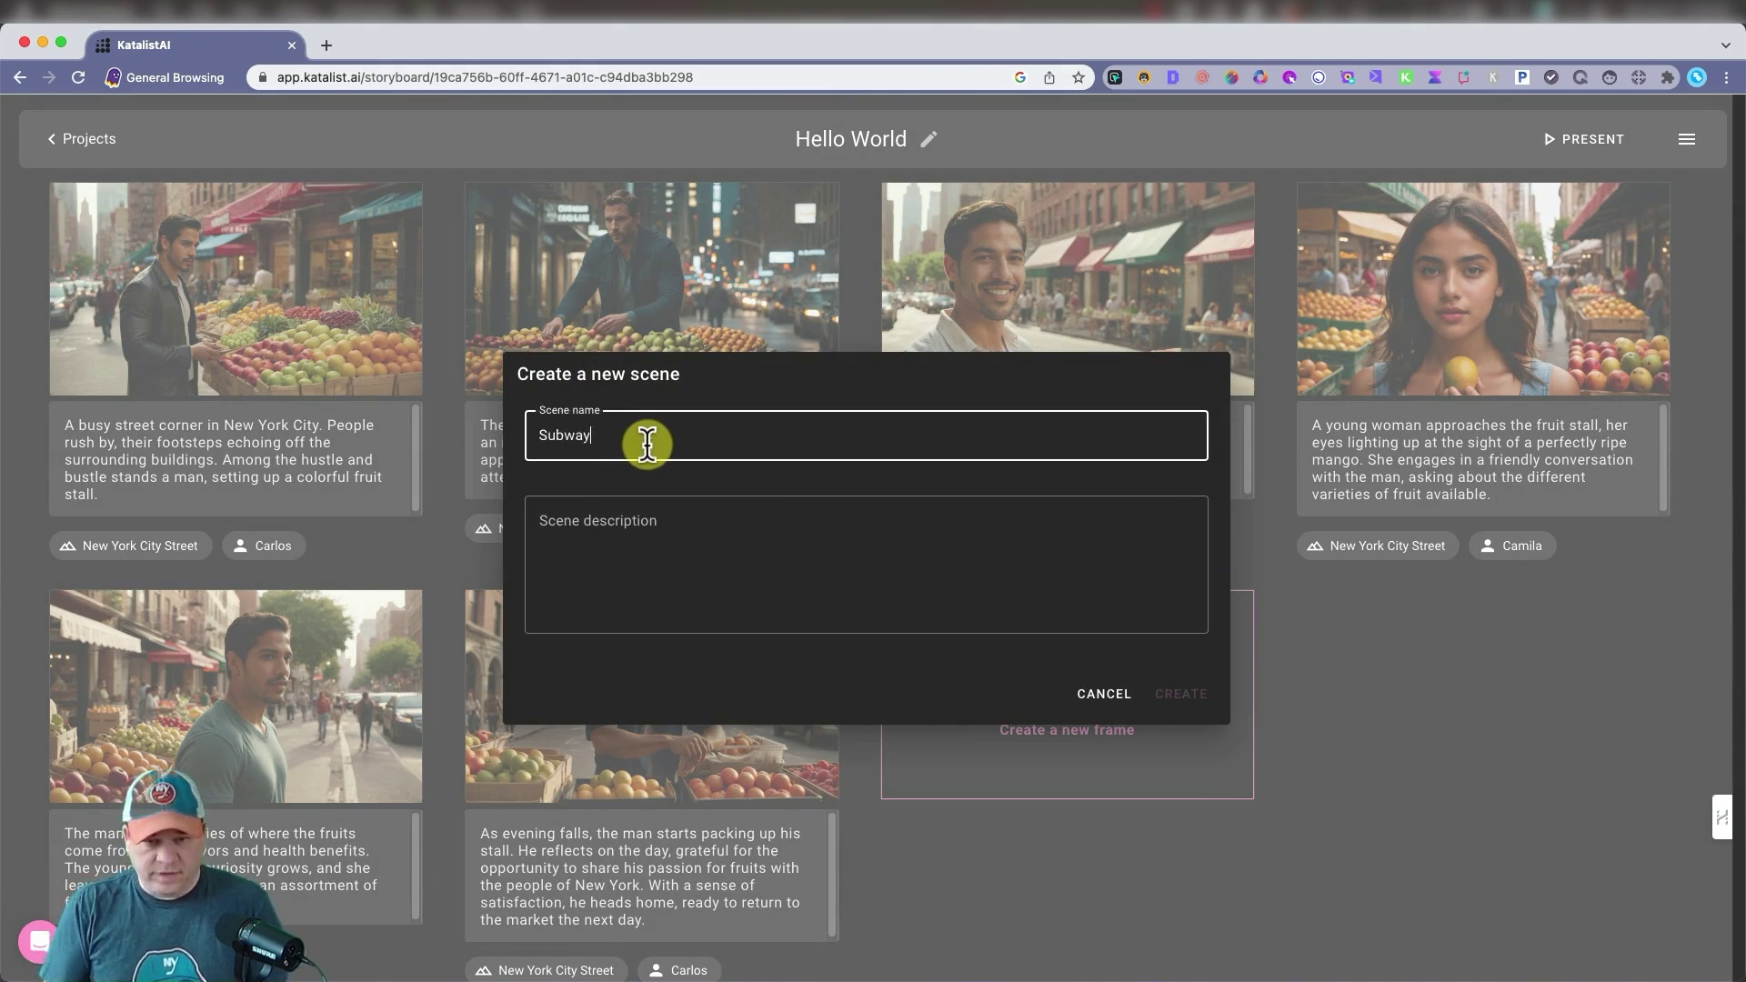
left_click(578, 535)
type("Underground ")
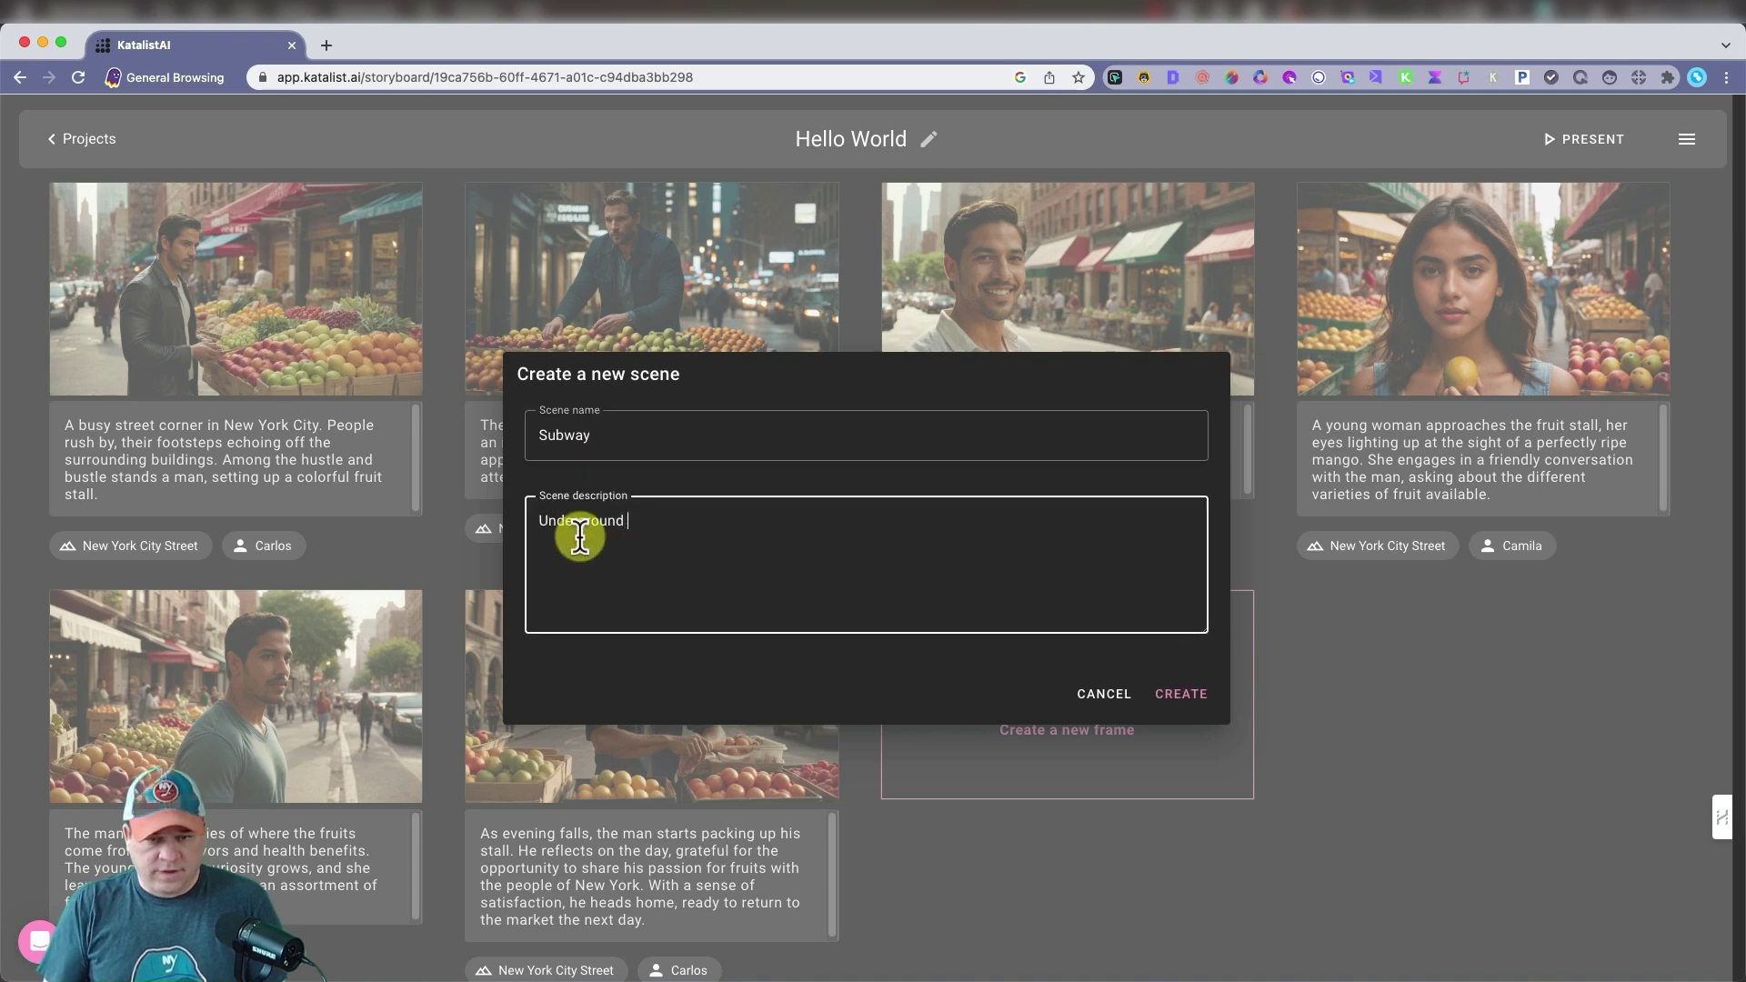
type("subway in ")
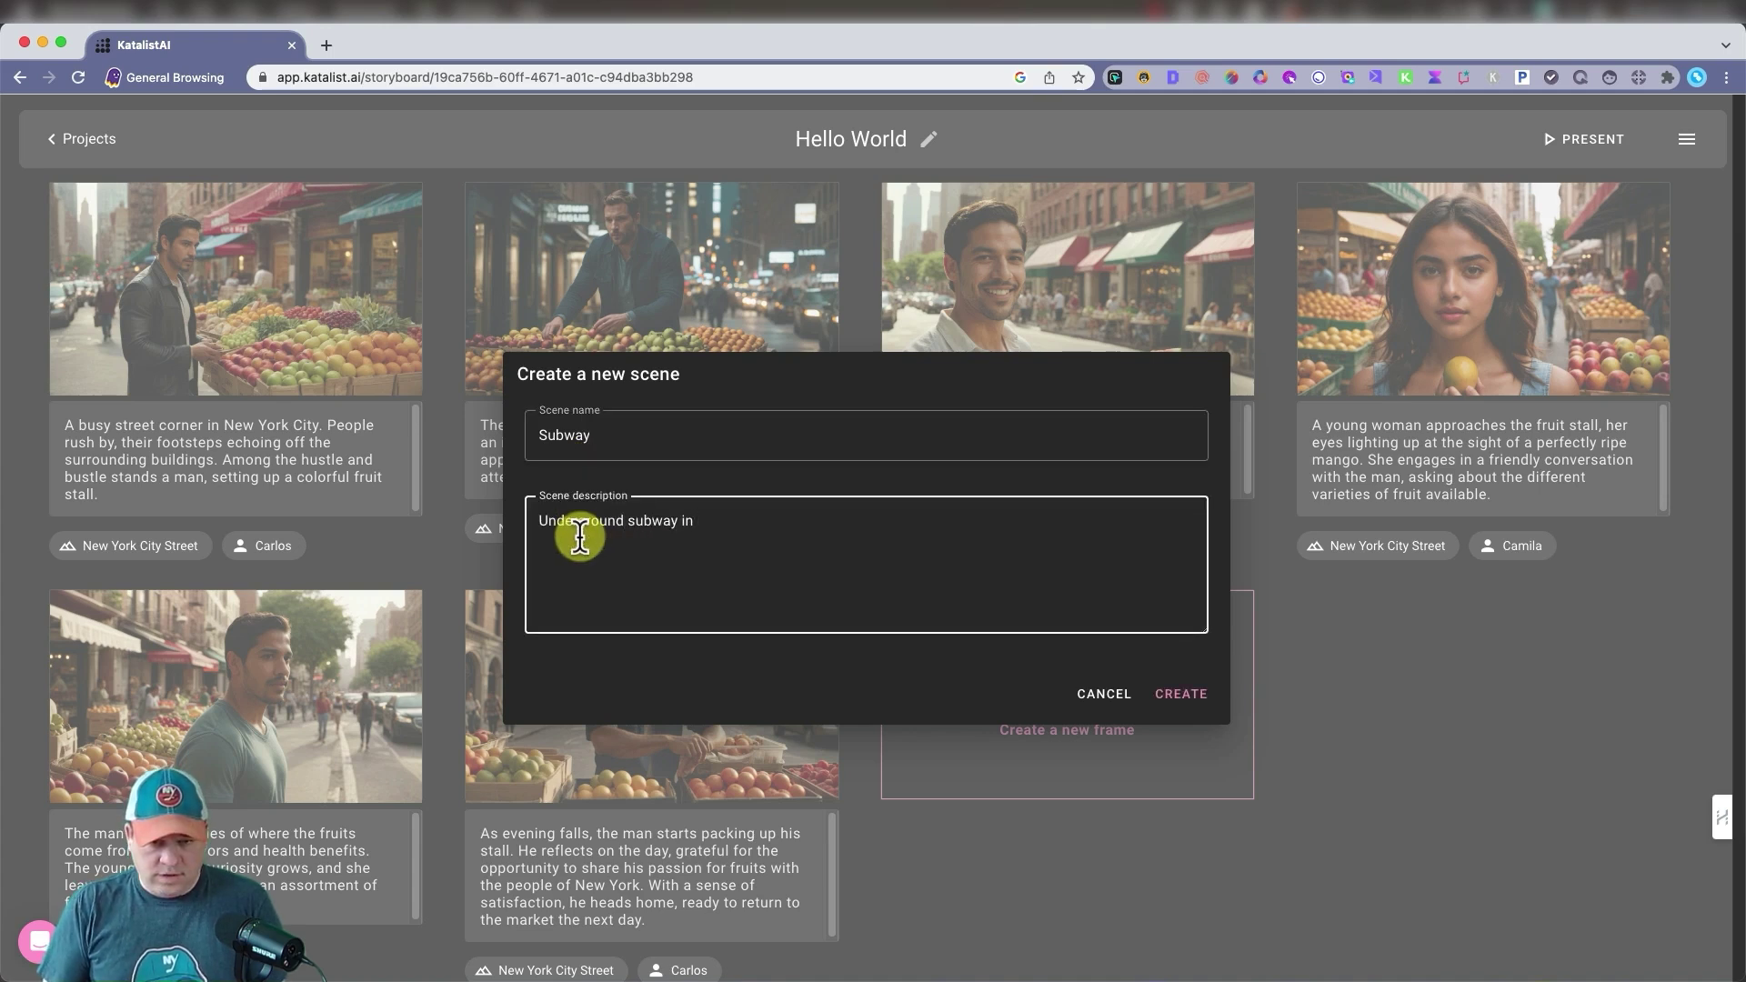
type("New York Ci")
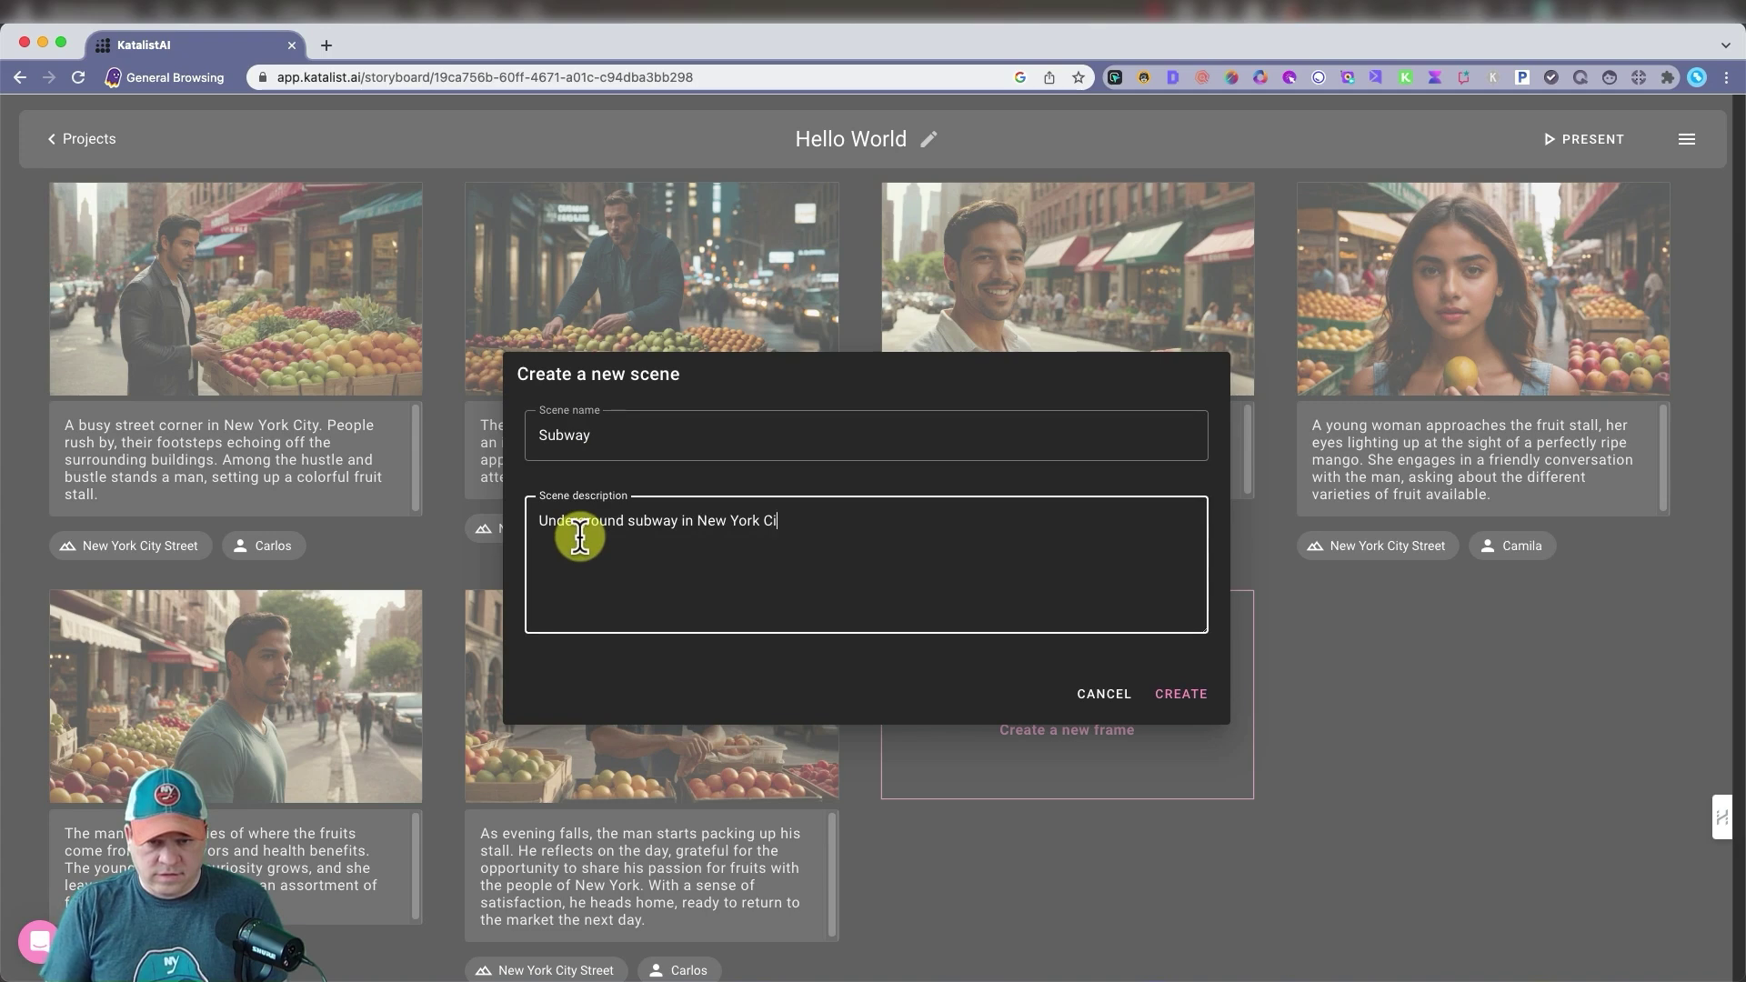
type("ty with dark lighting")
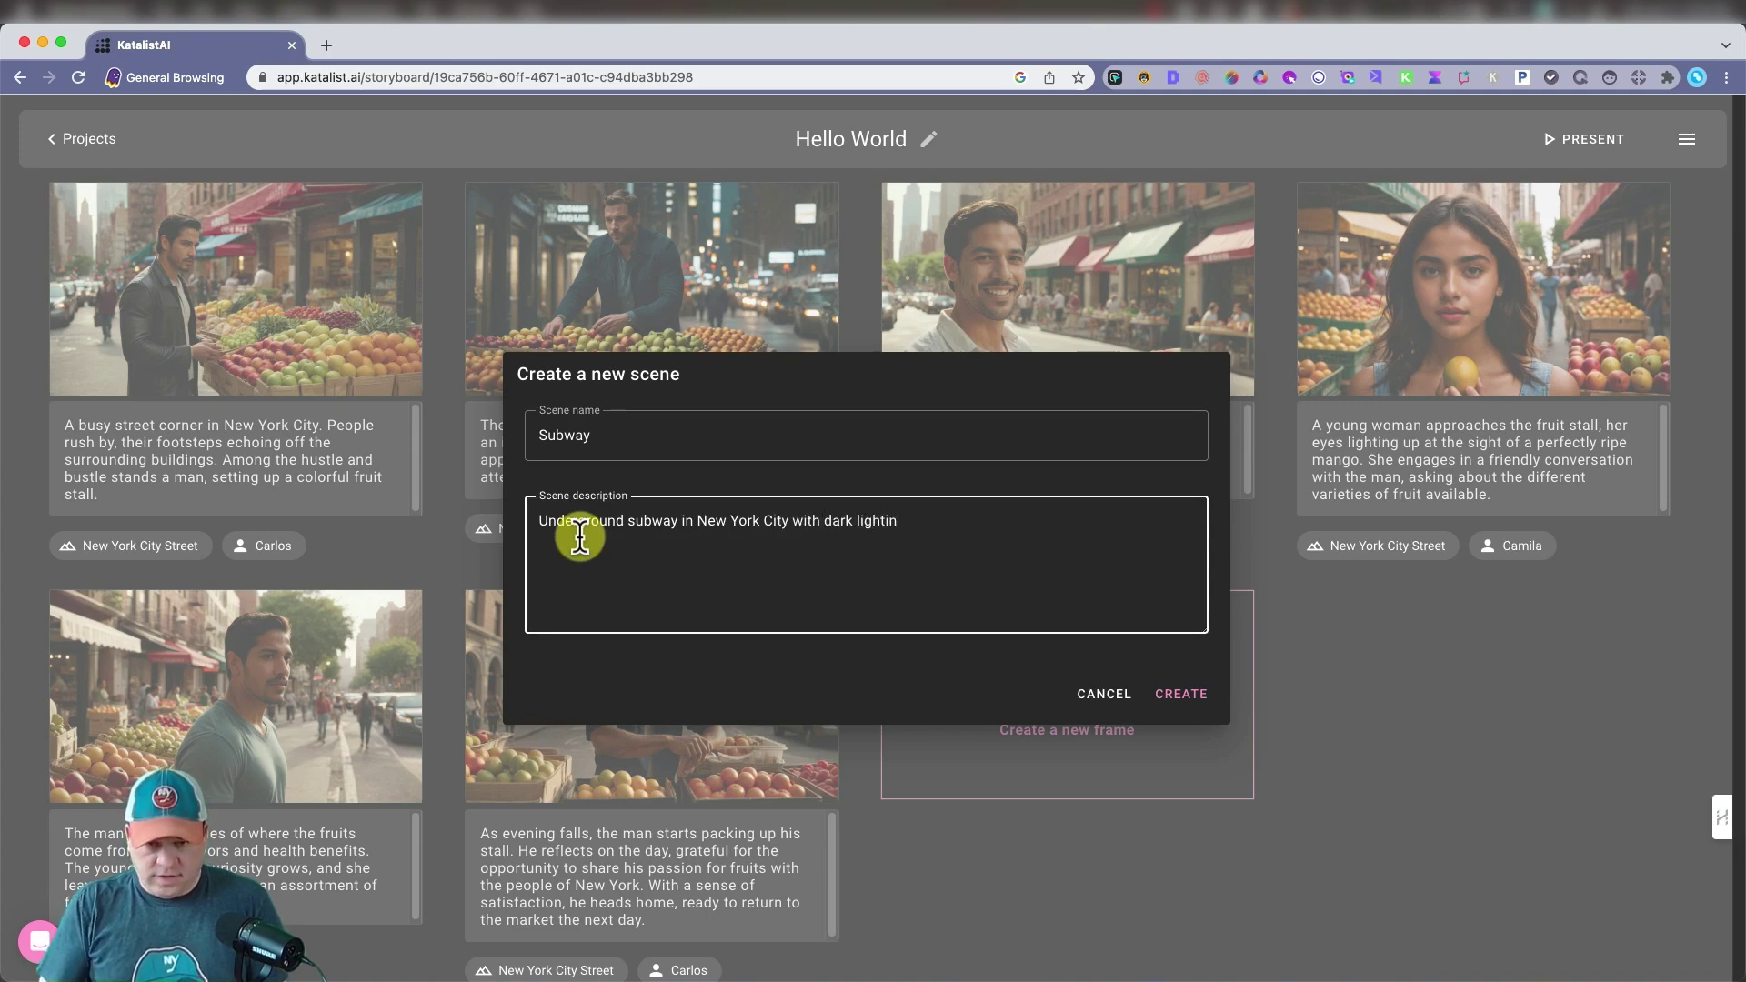
left_click(1181, 693)
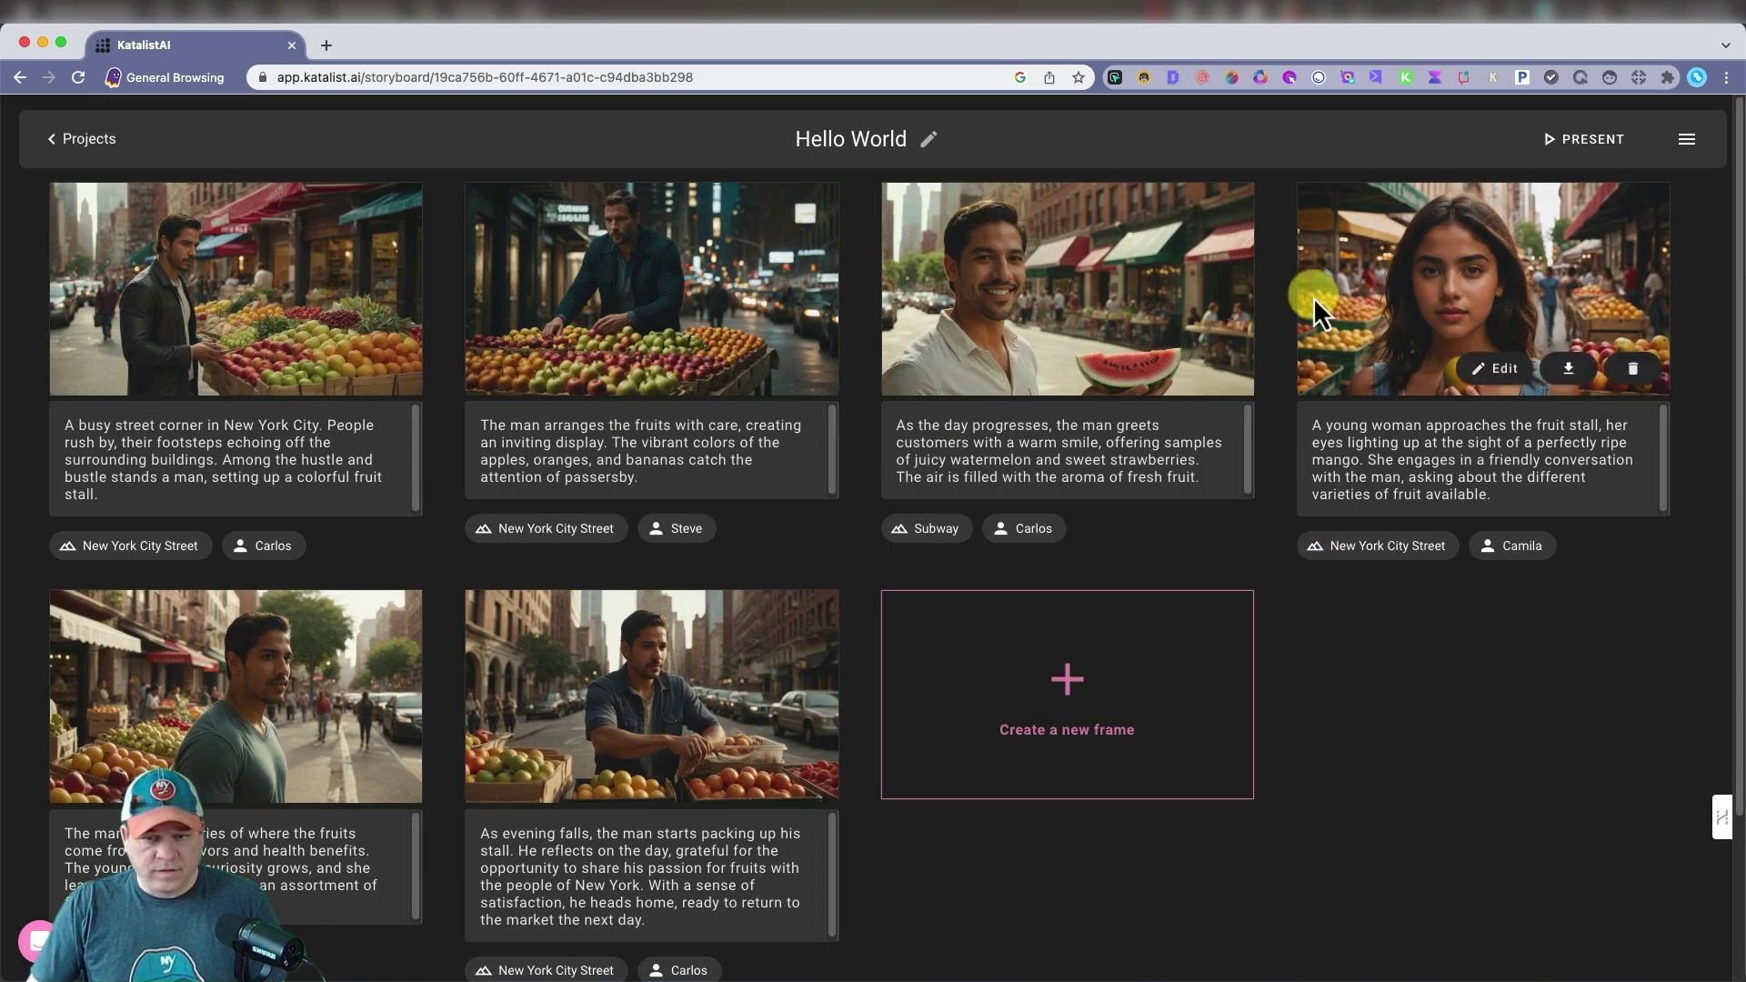
Regenerate the third frame's watermelon-sampling shot using the Subway scene.
left_click(1084, 367)
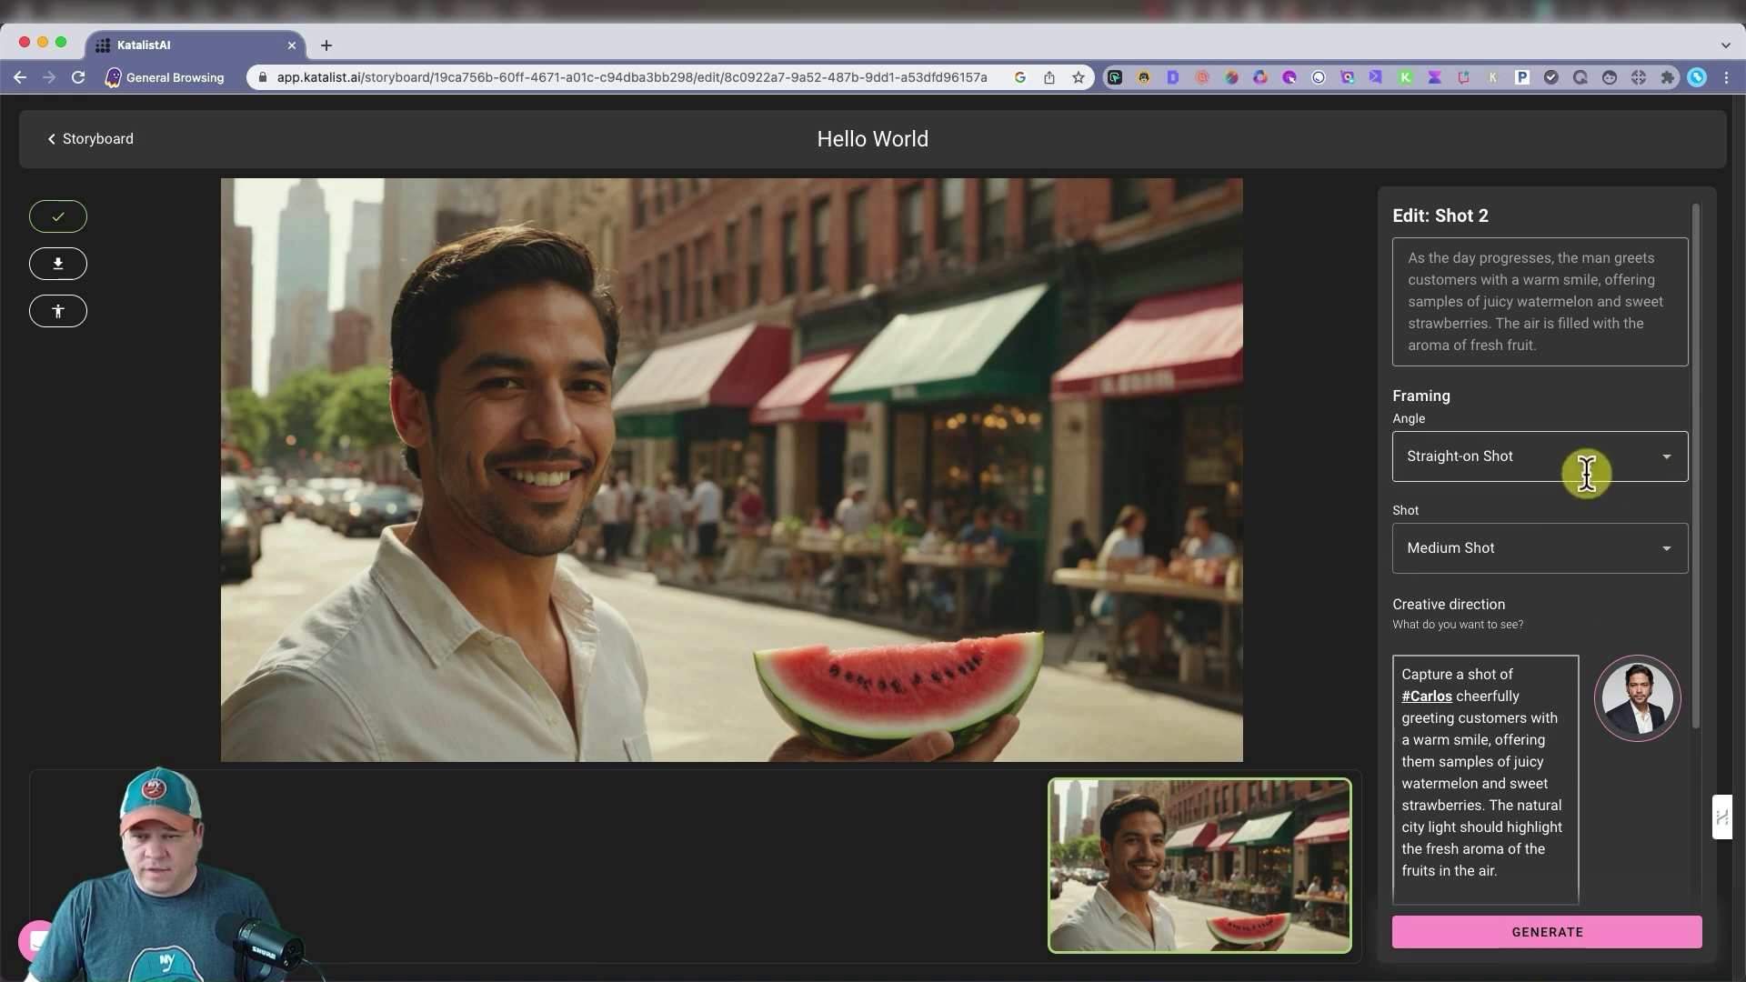
scroll(1564, 589, "down", 3)
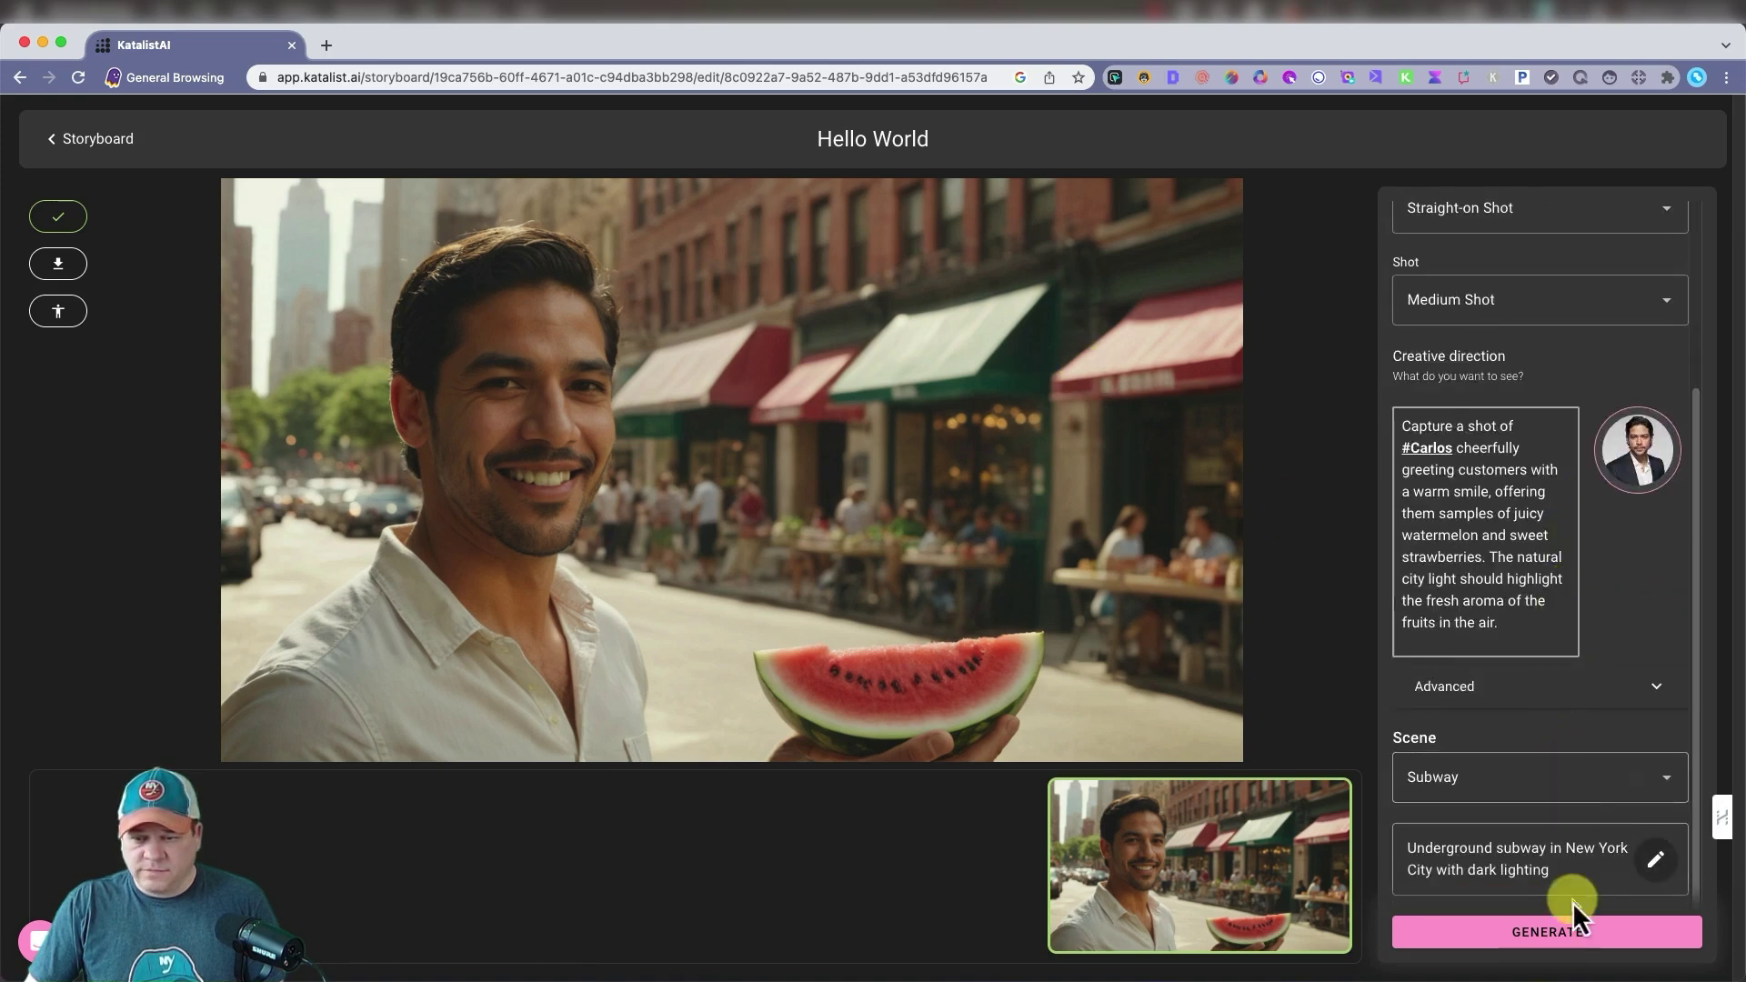
left_click(1552, 936)
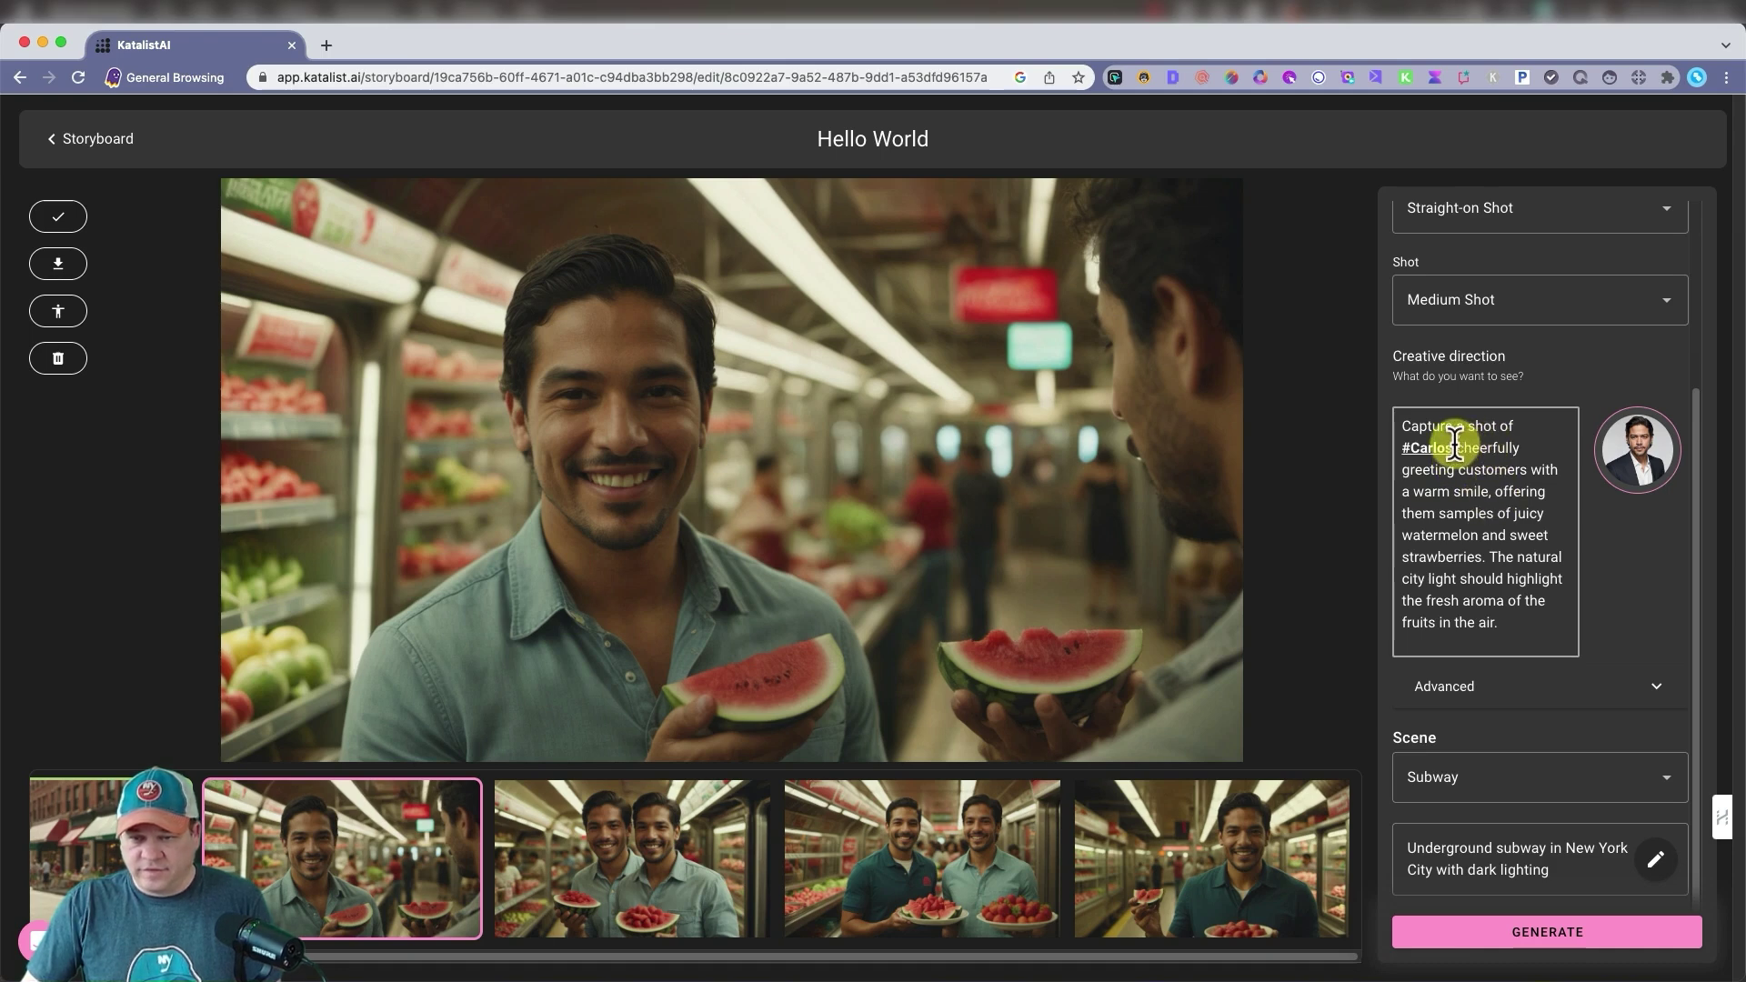
Change Shot 2's creative direction after 'greeting' to 'people on arain.'.
left_click_drag(1455, 444, 1507, 625)
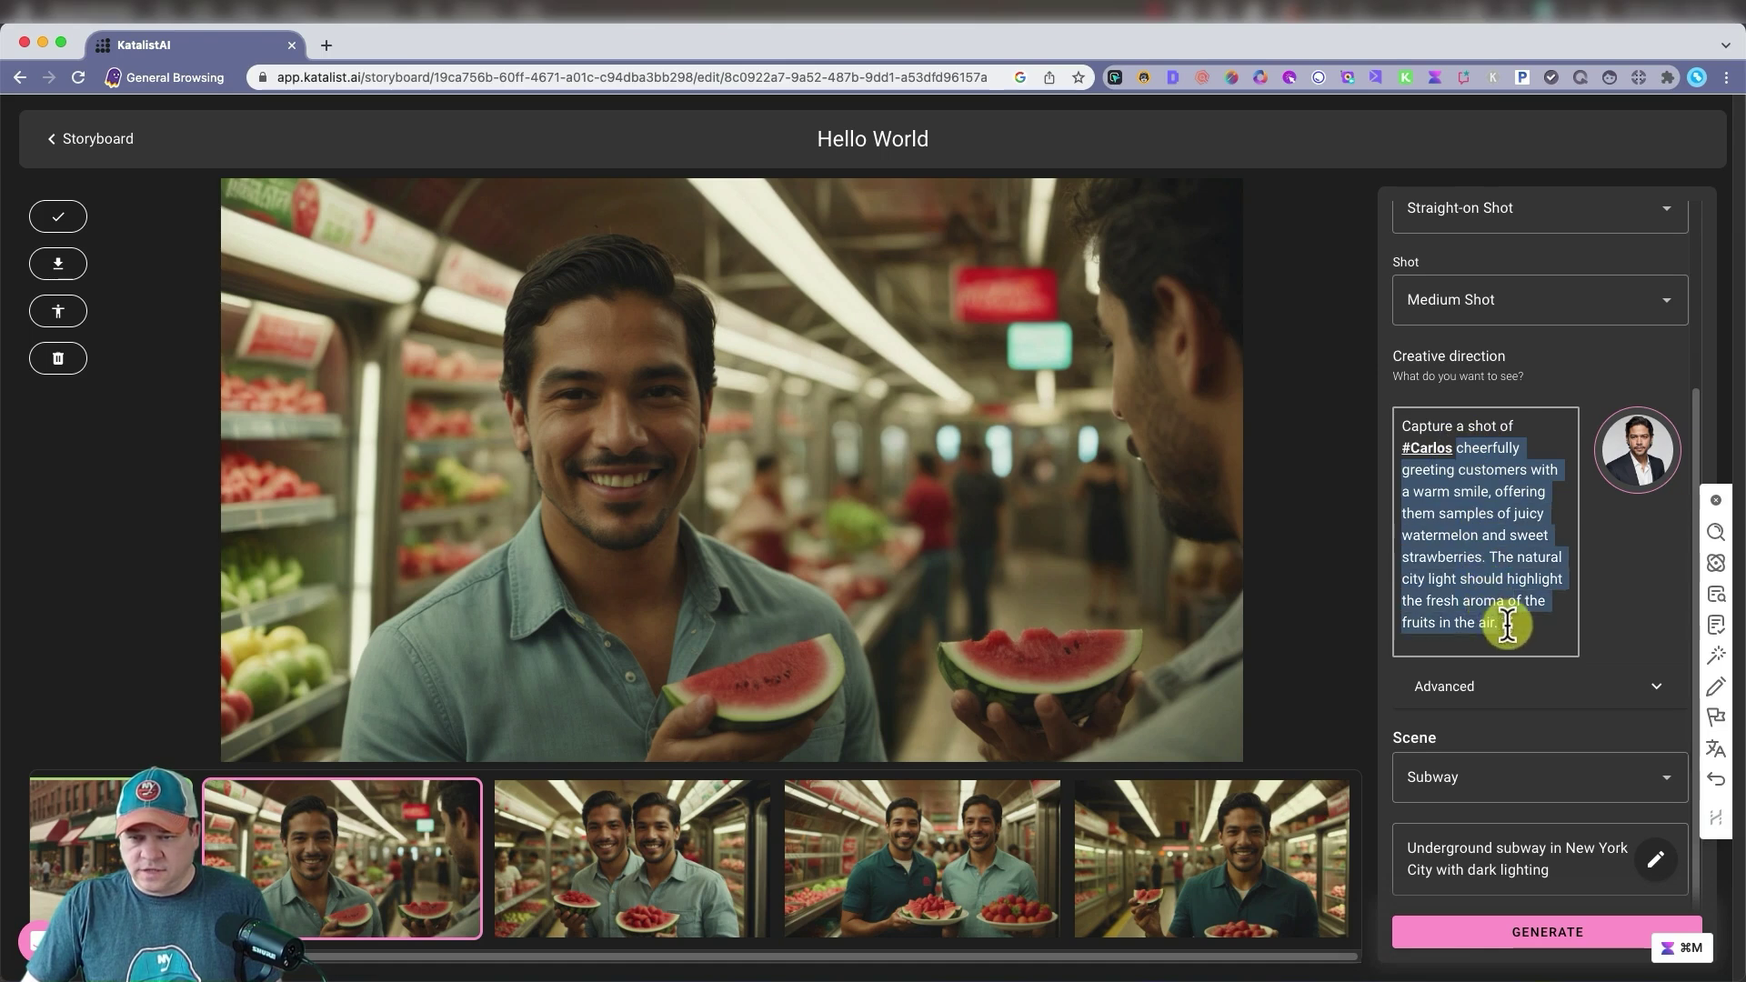
left_click(1471, 475)
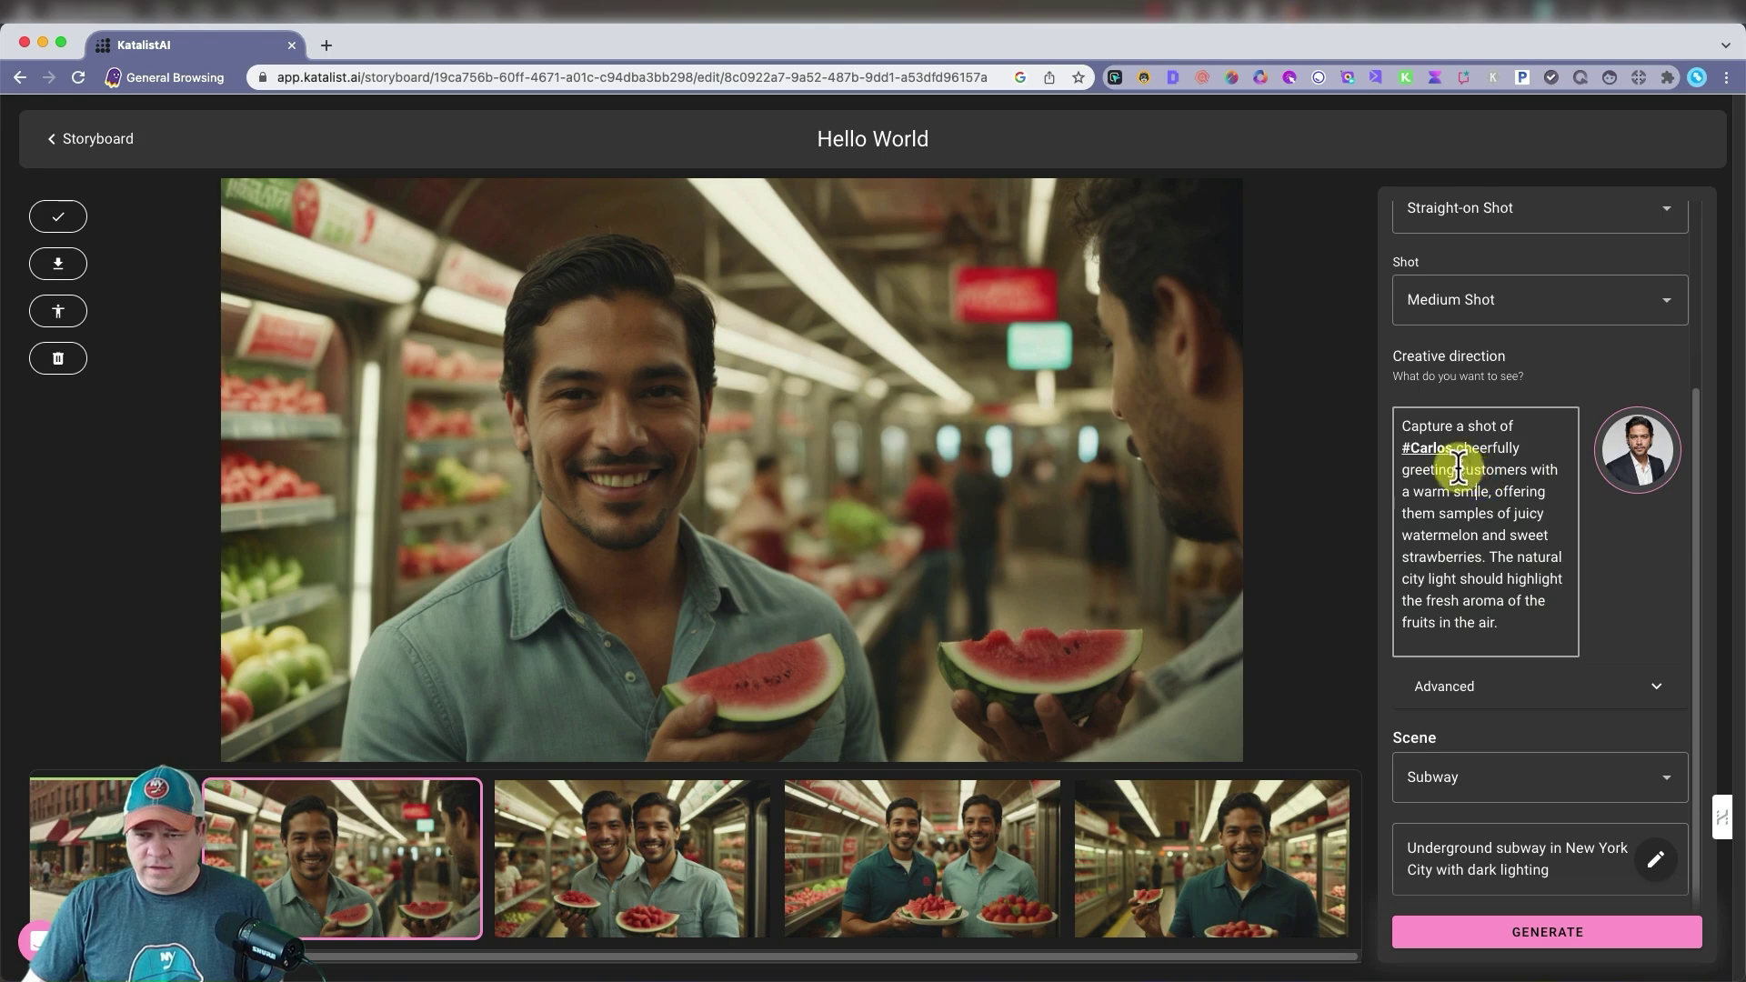
key("super+shift+Down")
key("BackSpace")
type("peo")
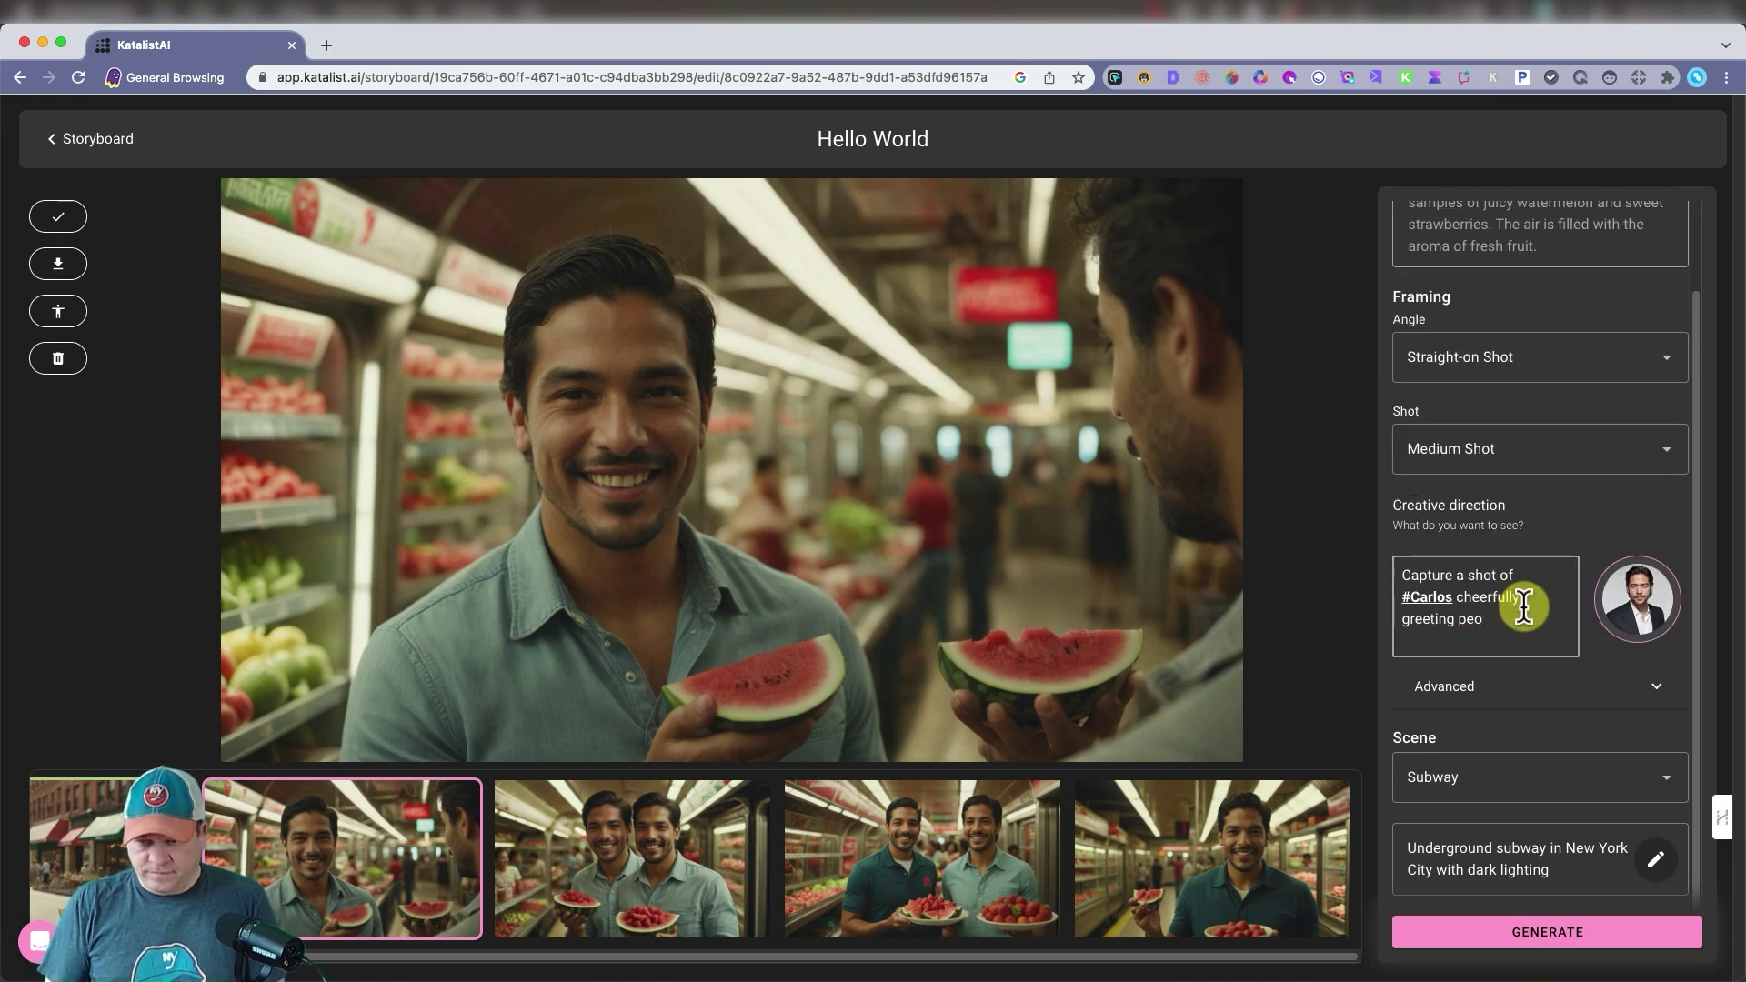
type("ple o")
type("n a")
type("rain.")
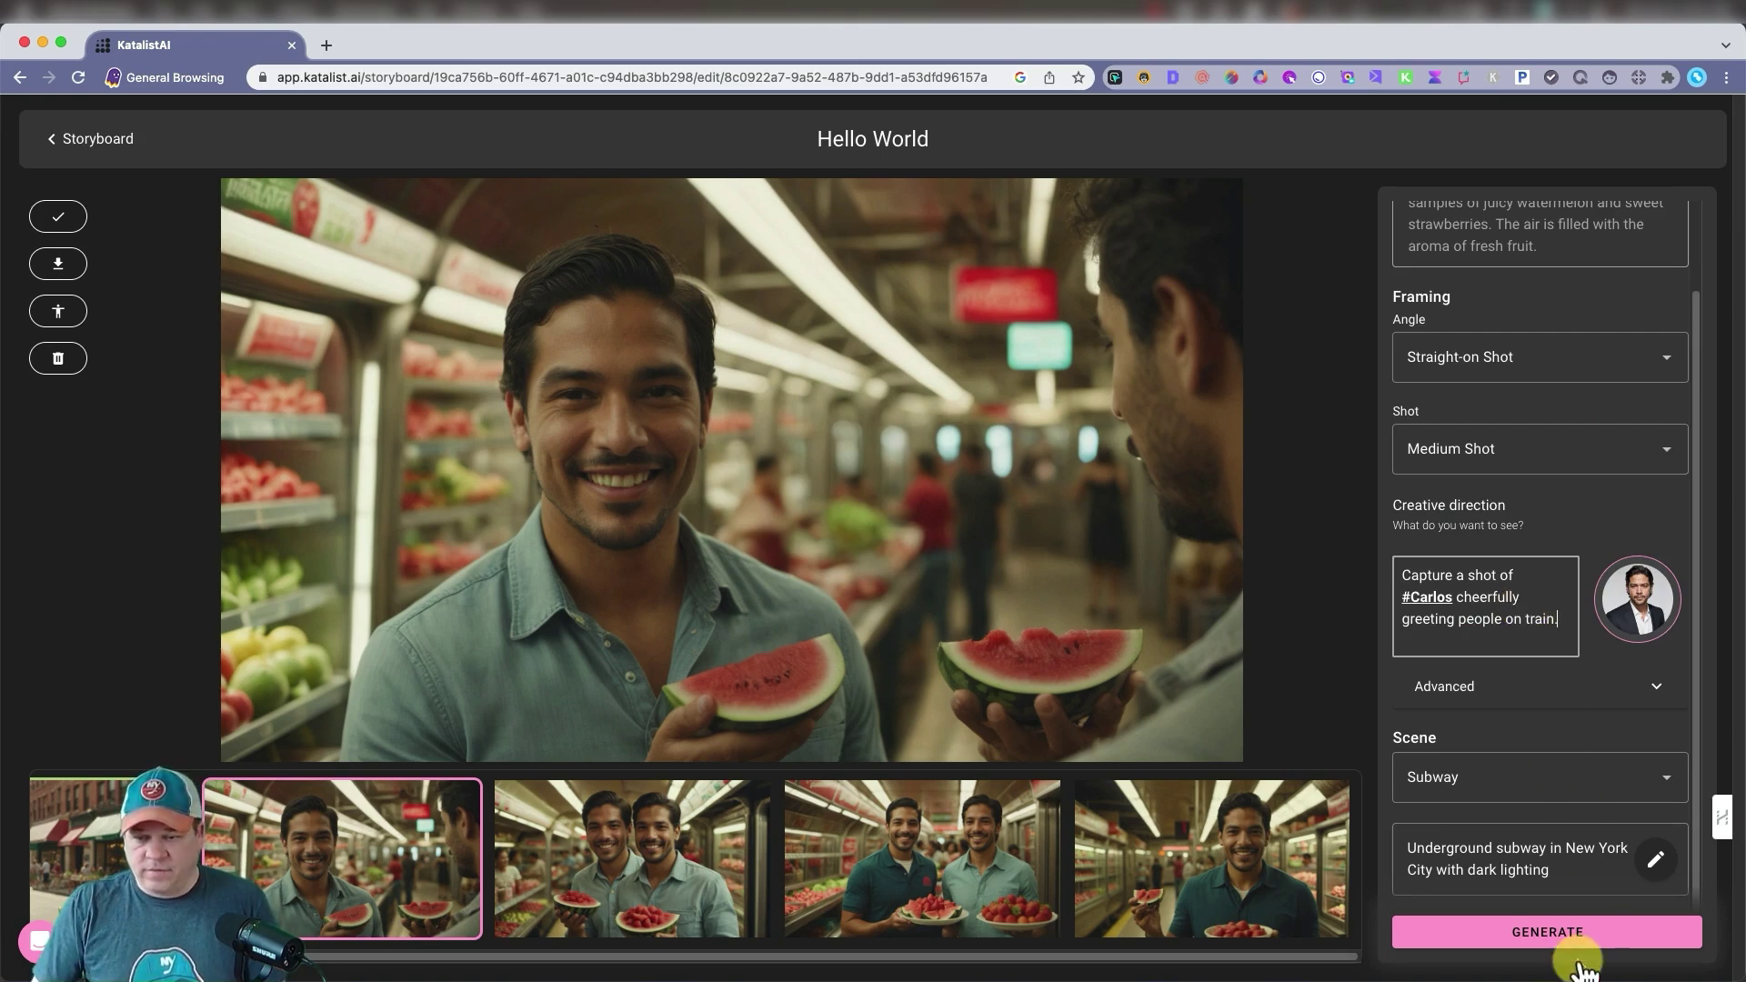
Generate new Shot 2 images of Carlos cheerfully greeting people on a train.
left_click(1579, 930)
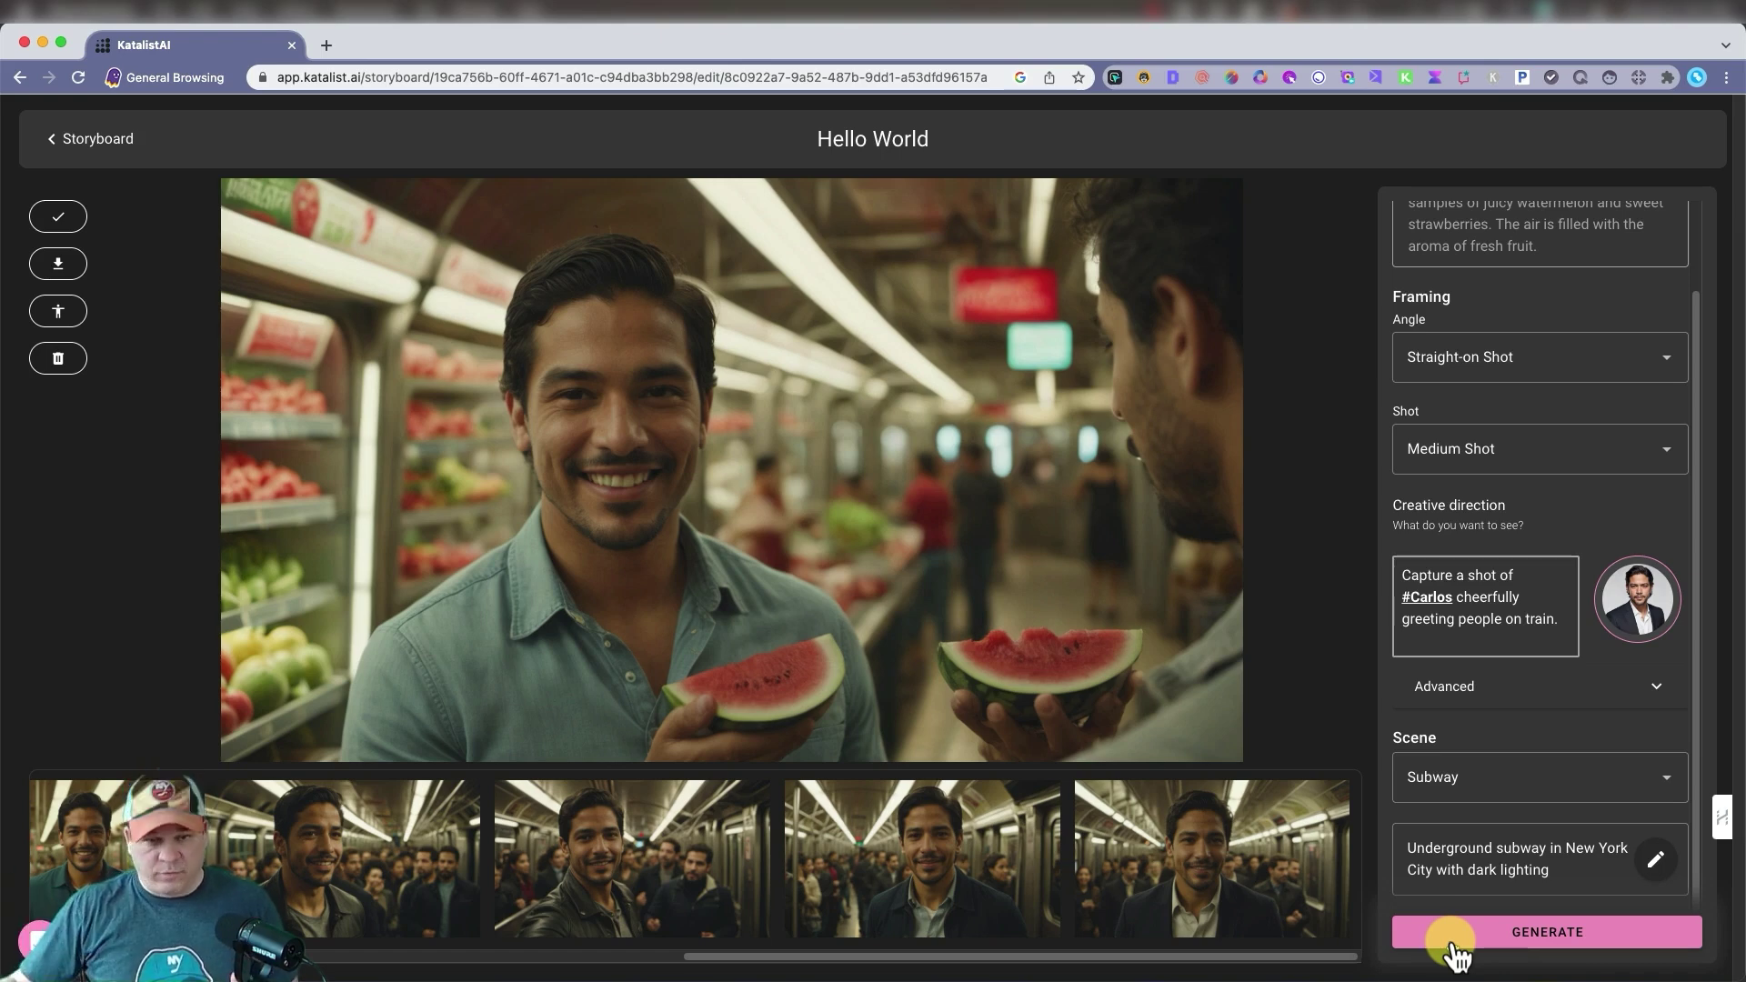
Preview the new subway-train variants, approve one for Shot 2, and return to the storyboard.
left_click(648, 855)
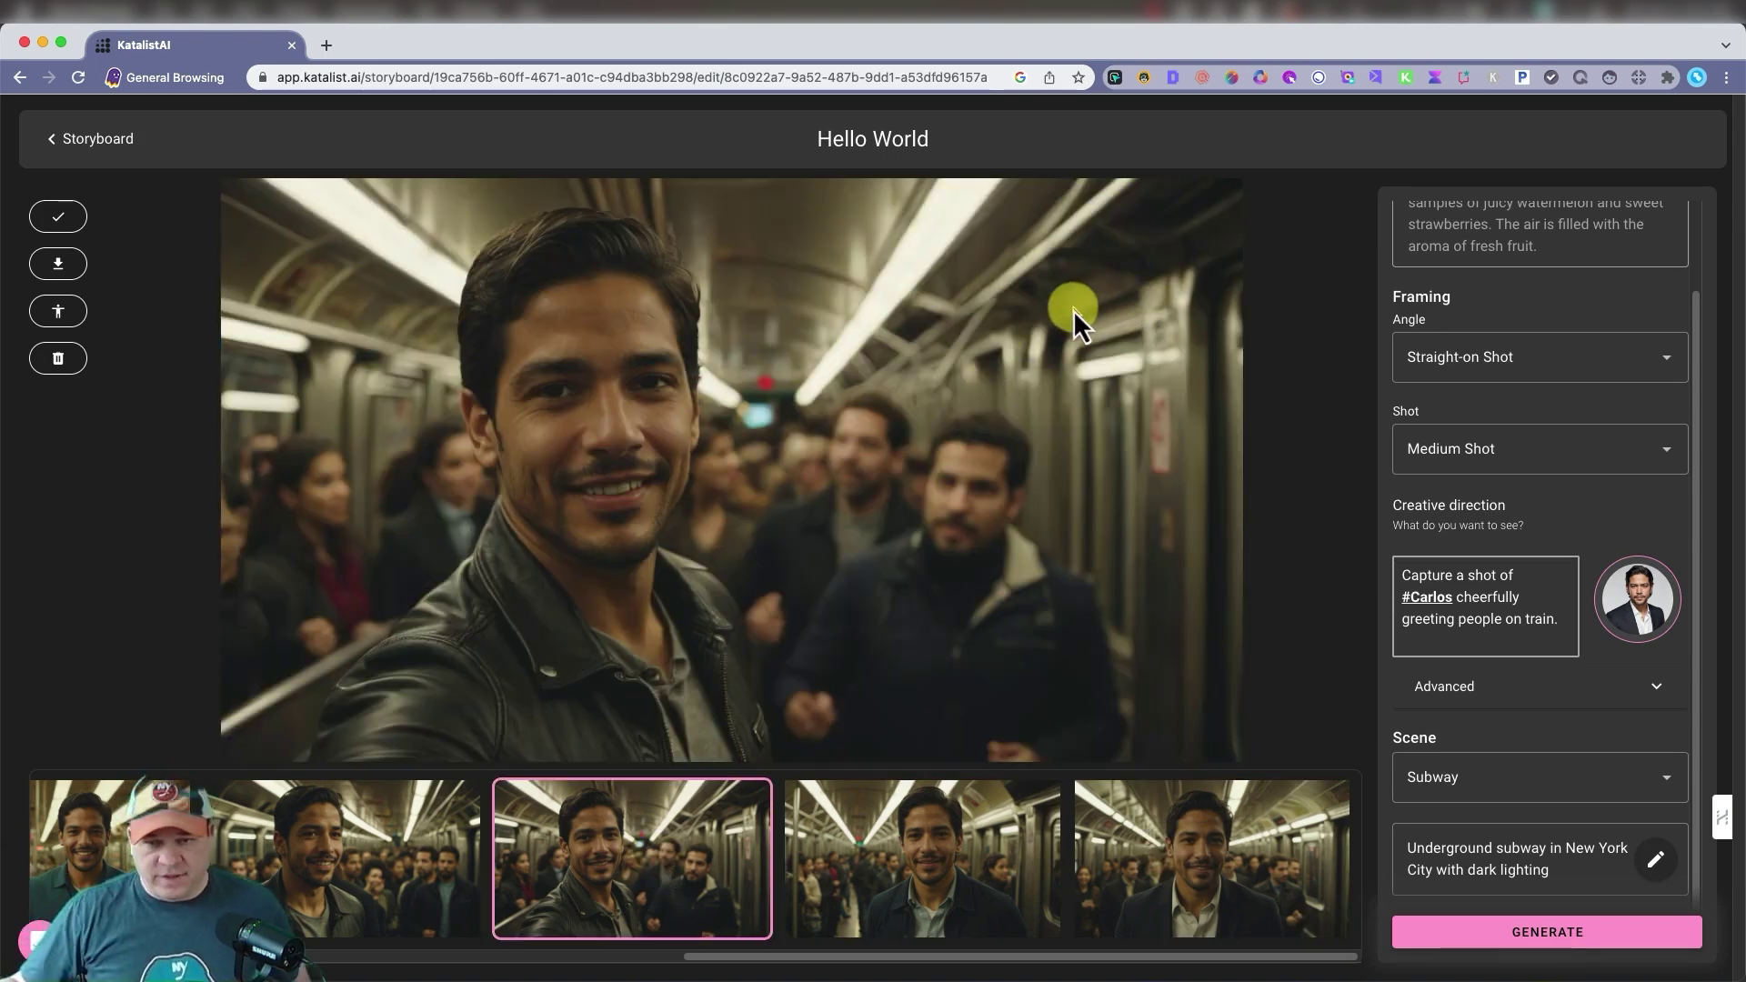
scroll(1537, 446, "up", 2)
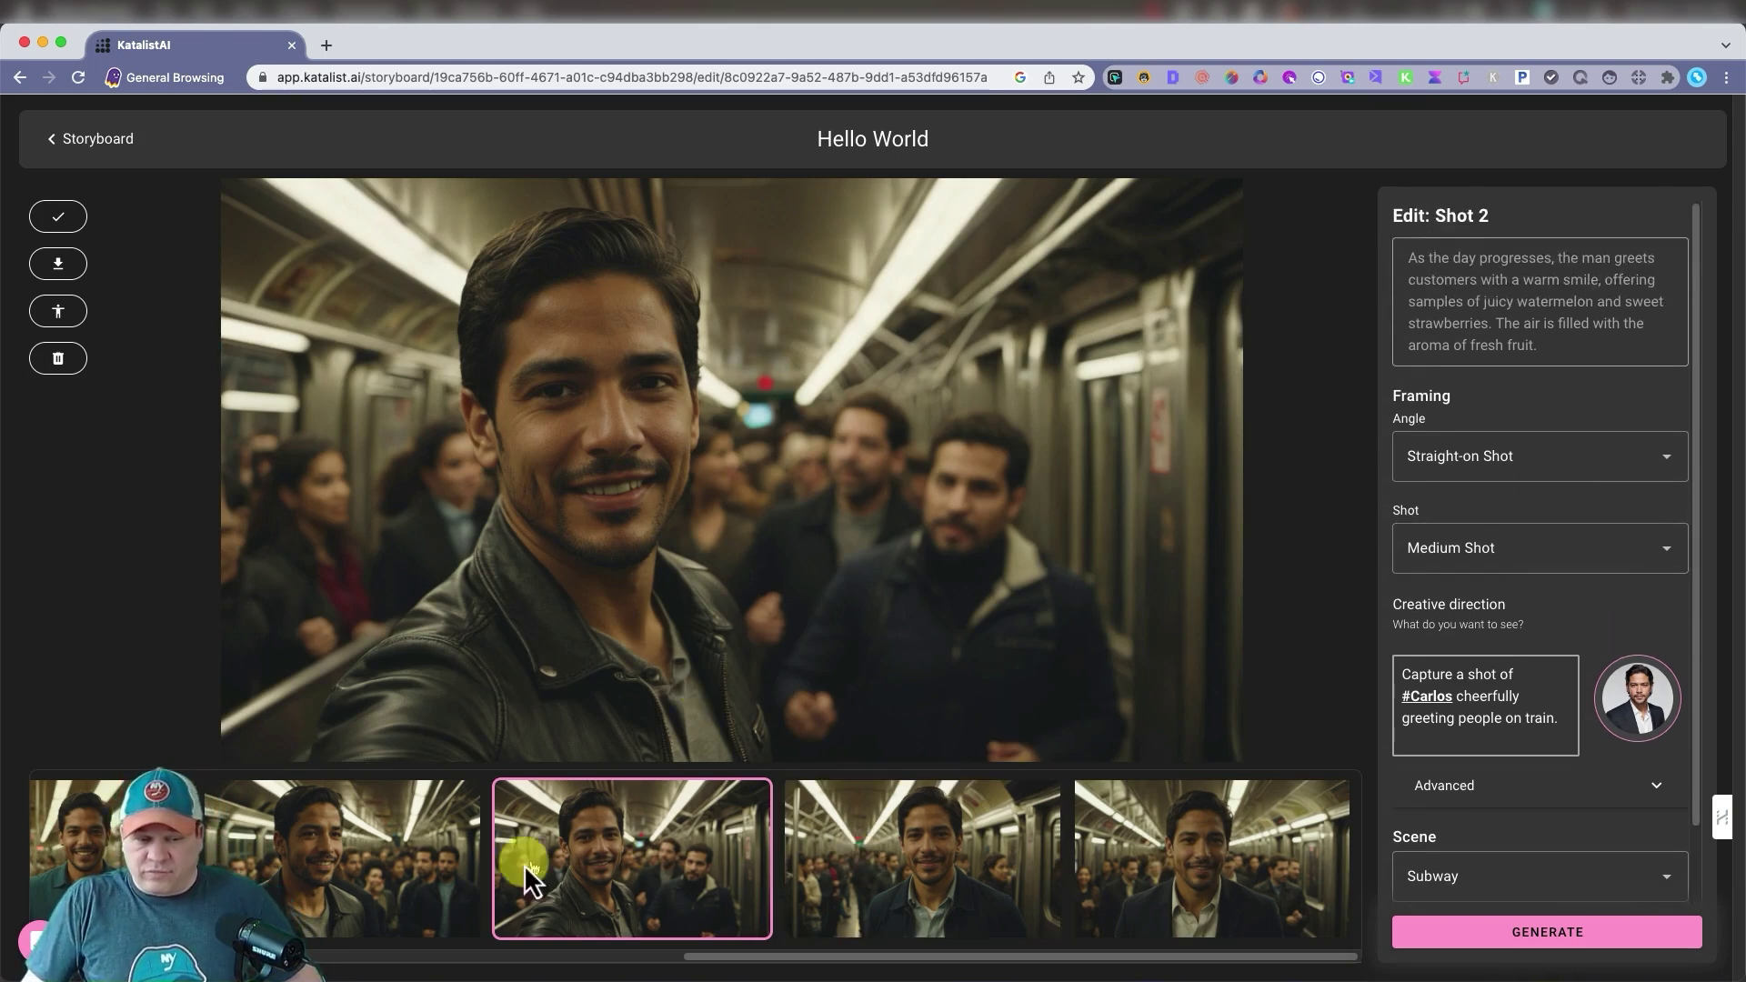
left_click(430, 862)
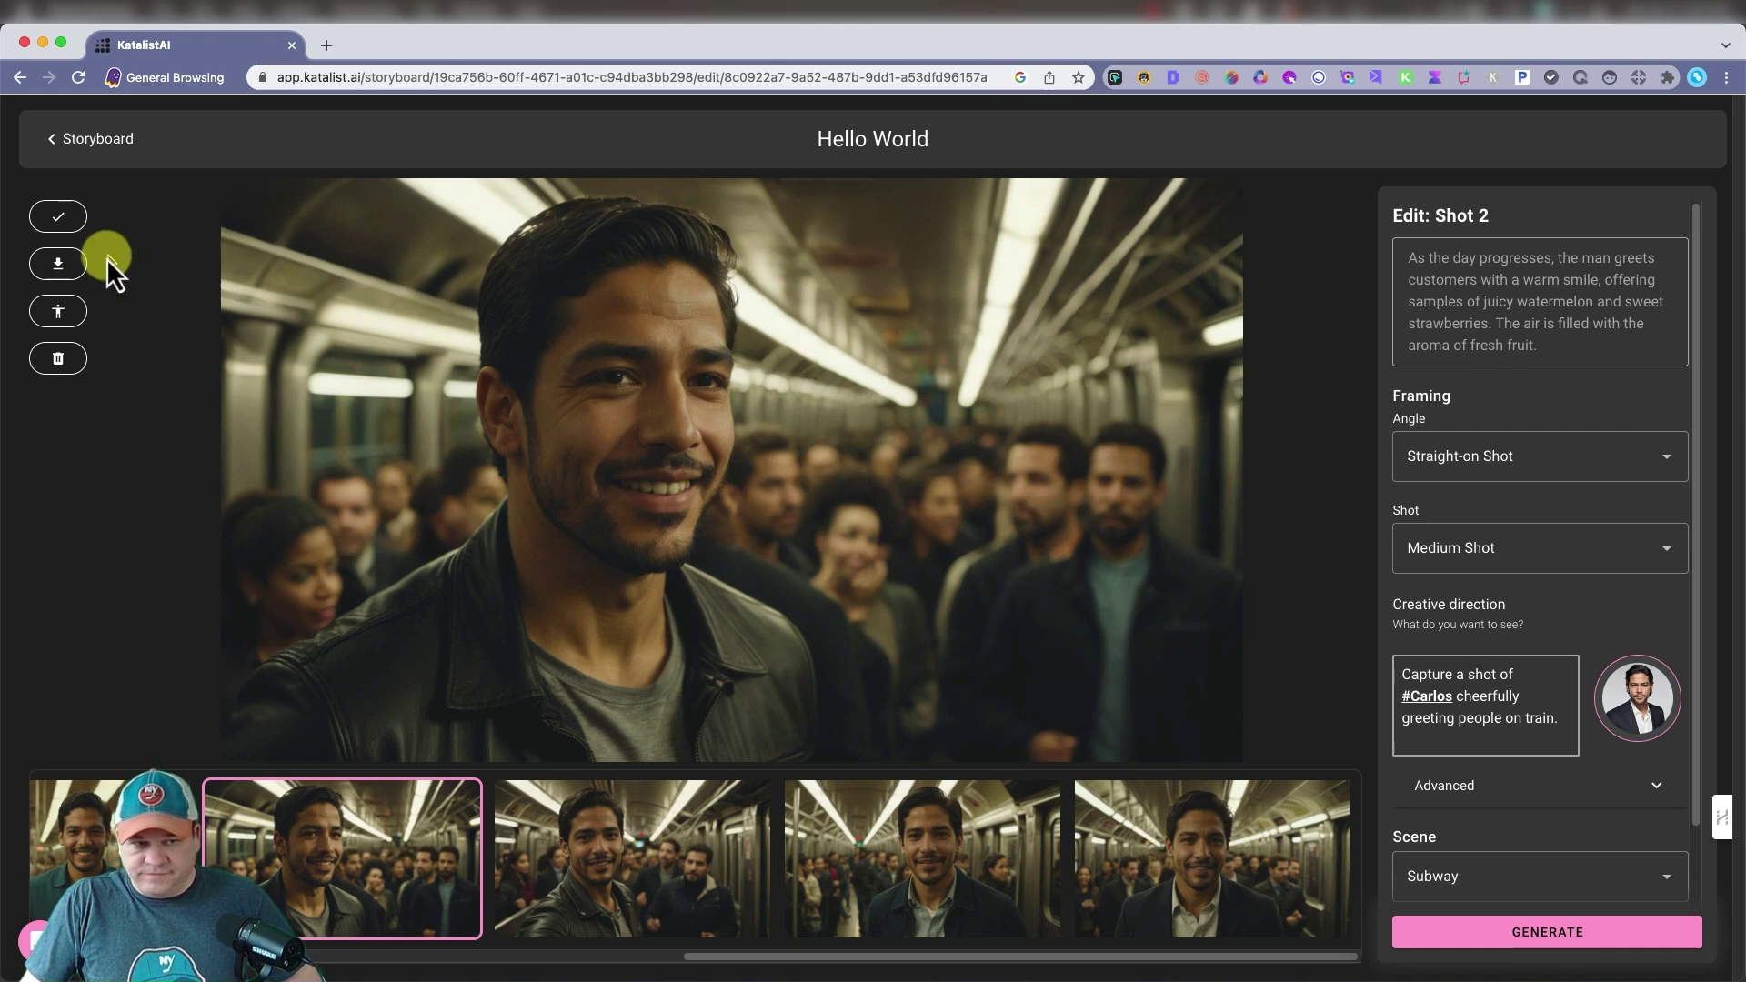
left_click(60, 219)
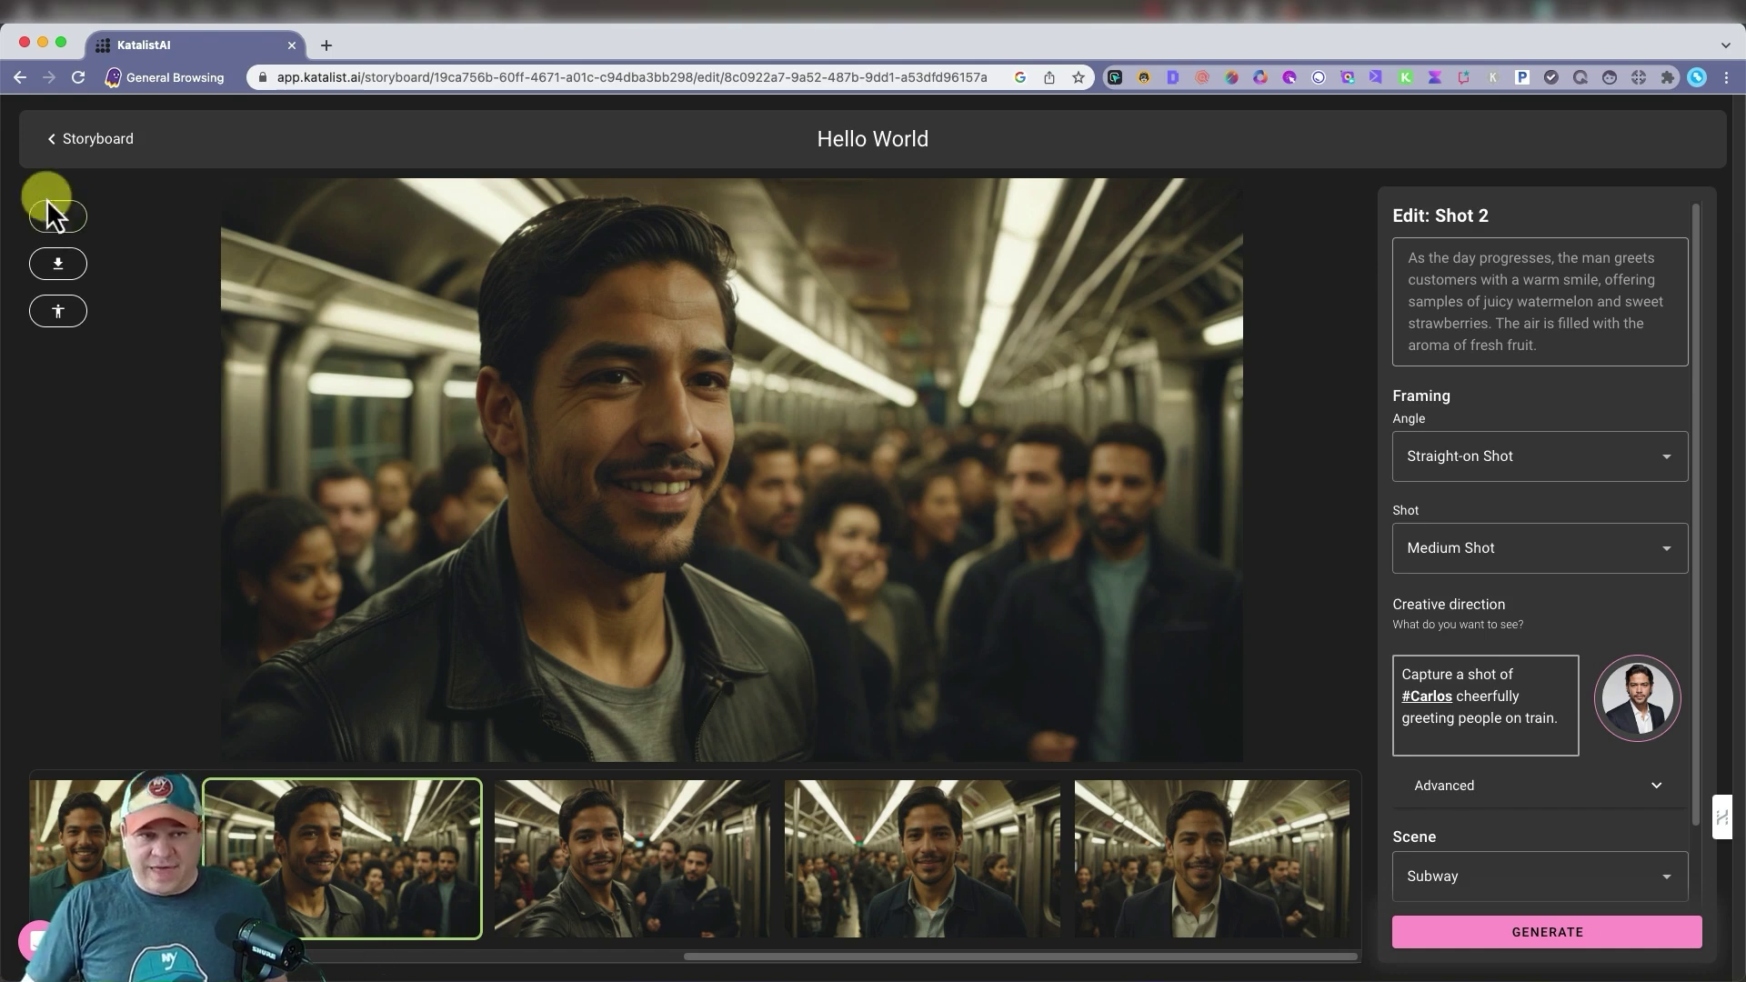
left_click(57, 136)
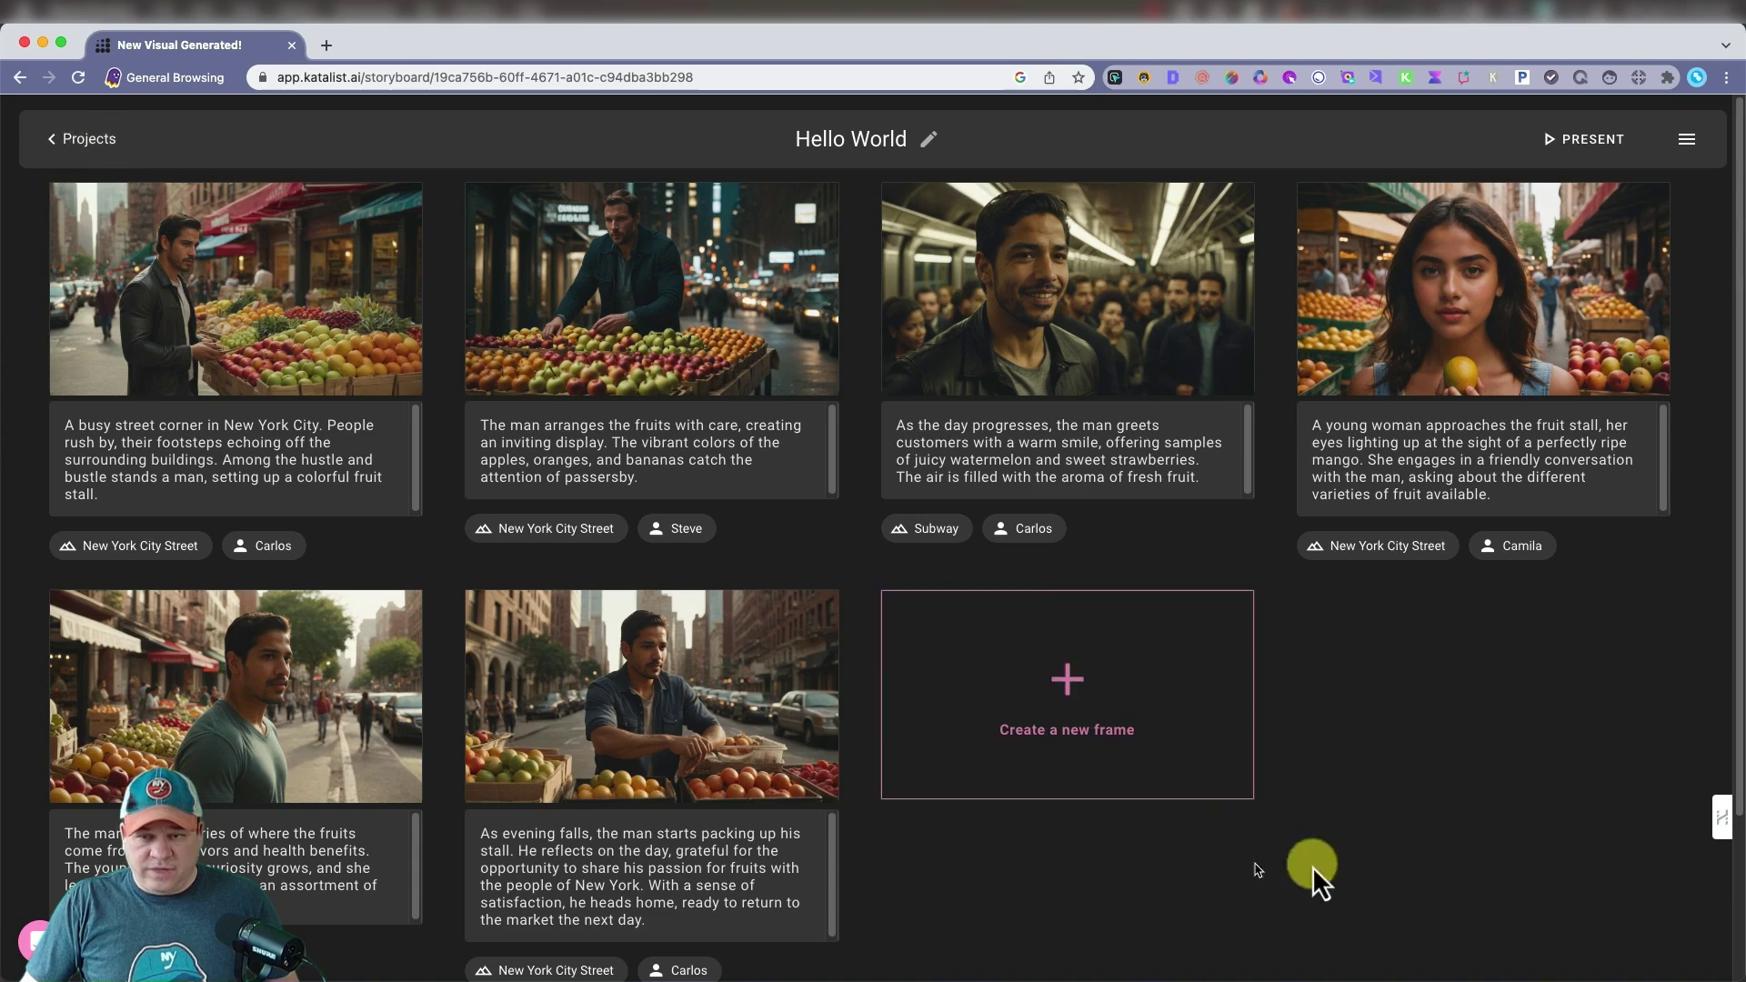
Open Camila's mango frame, Shot 3, in the editor.
mouse_move(1434, 325)
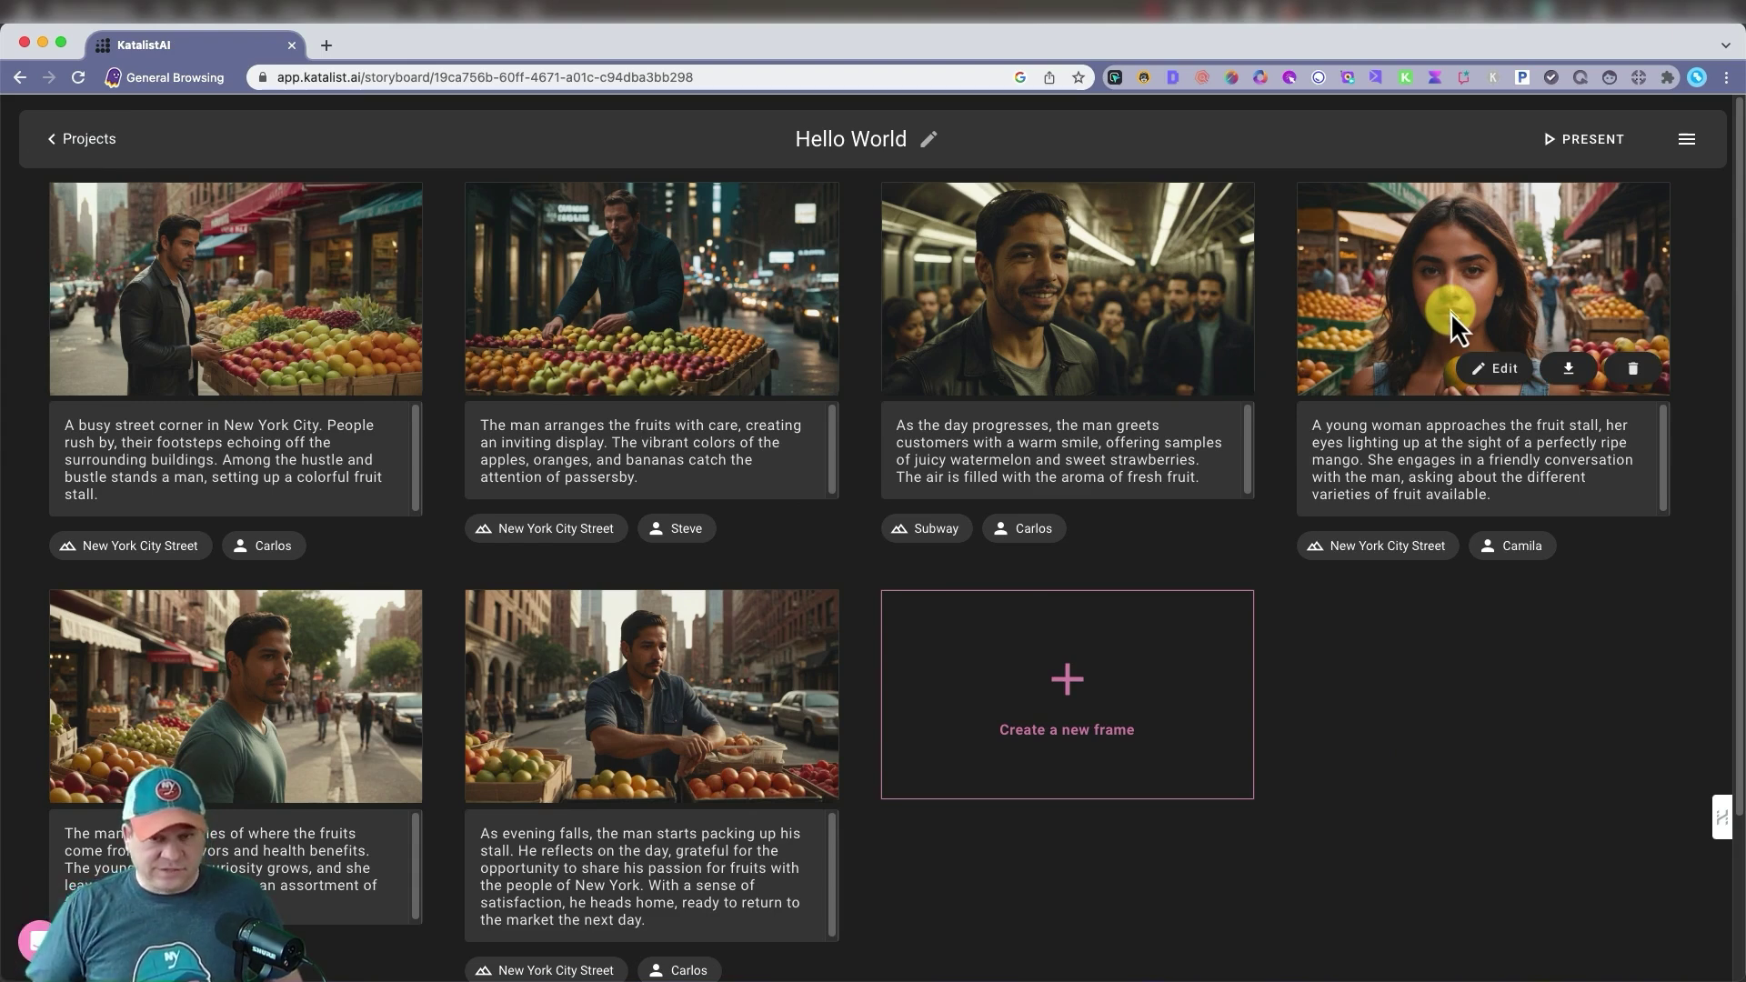
left_click(1495, 368)
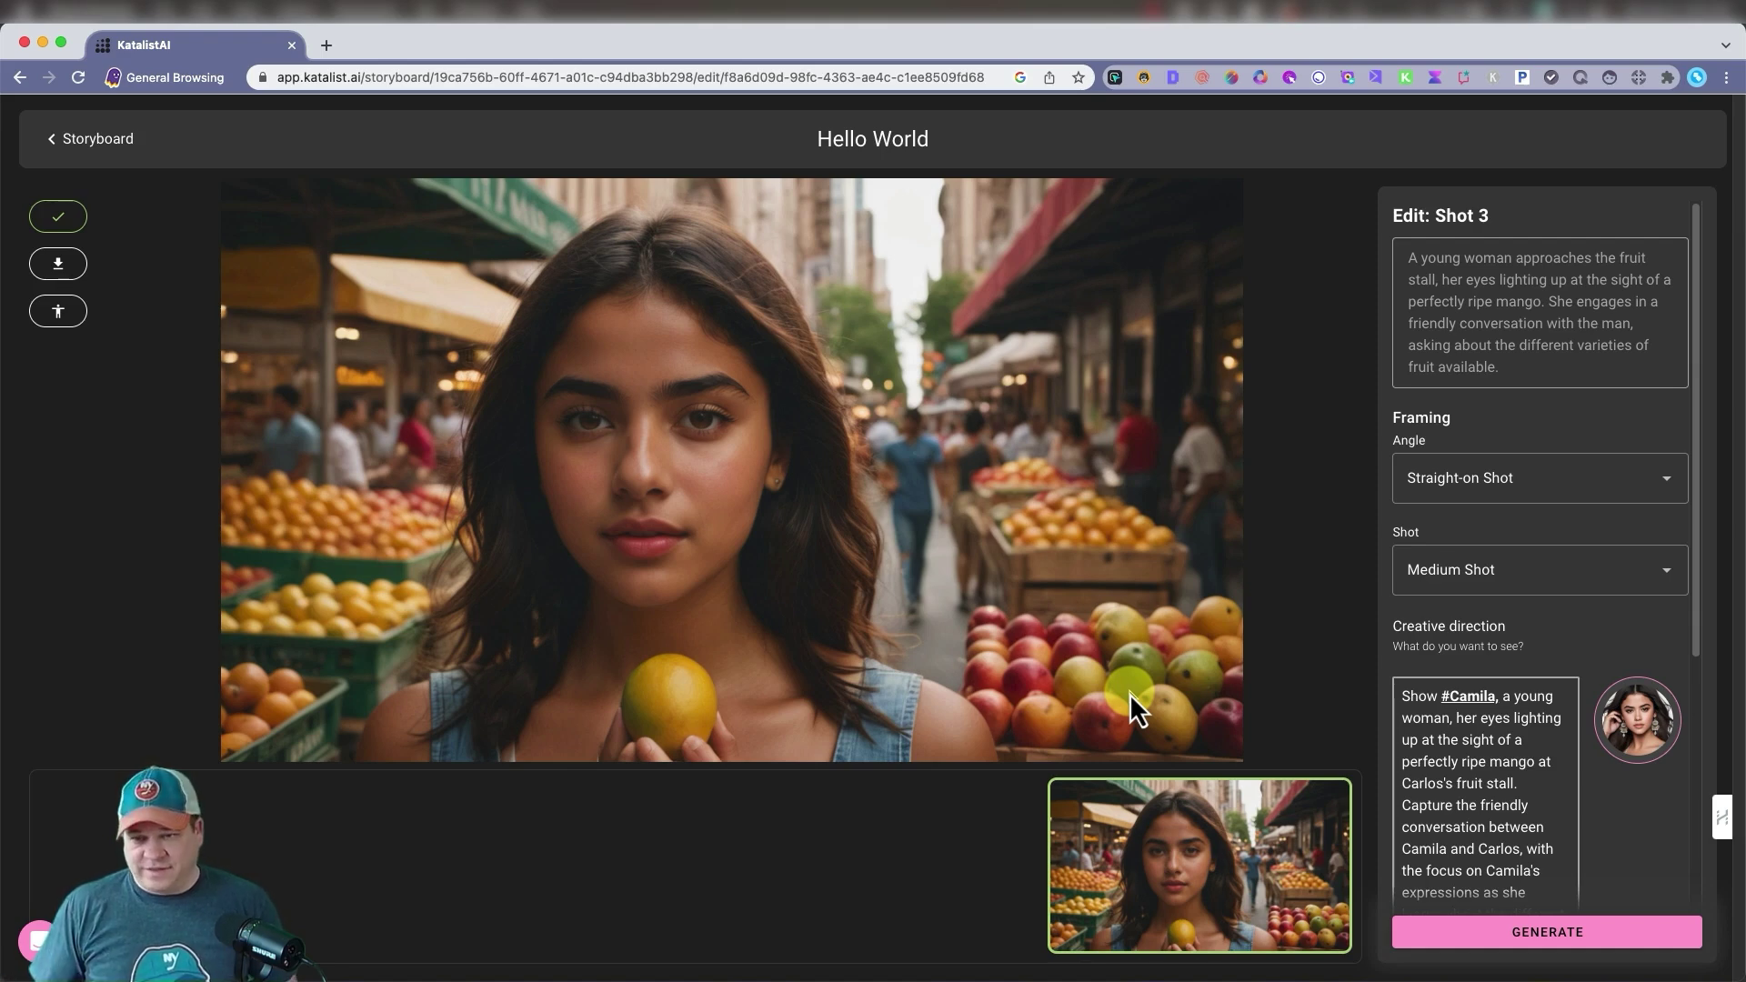
scroll(1628, 728, "down", 4)
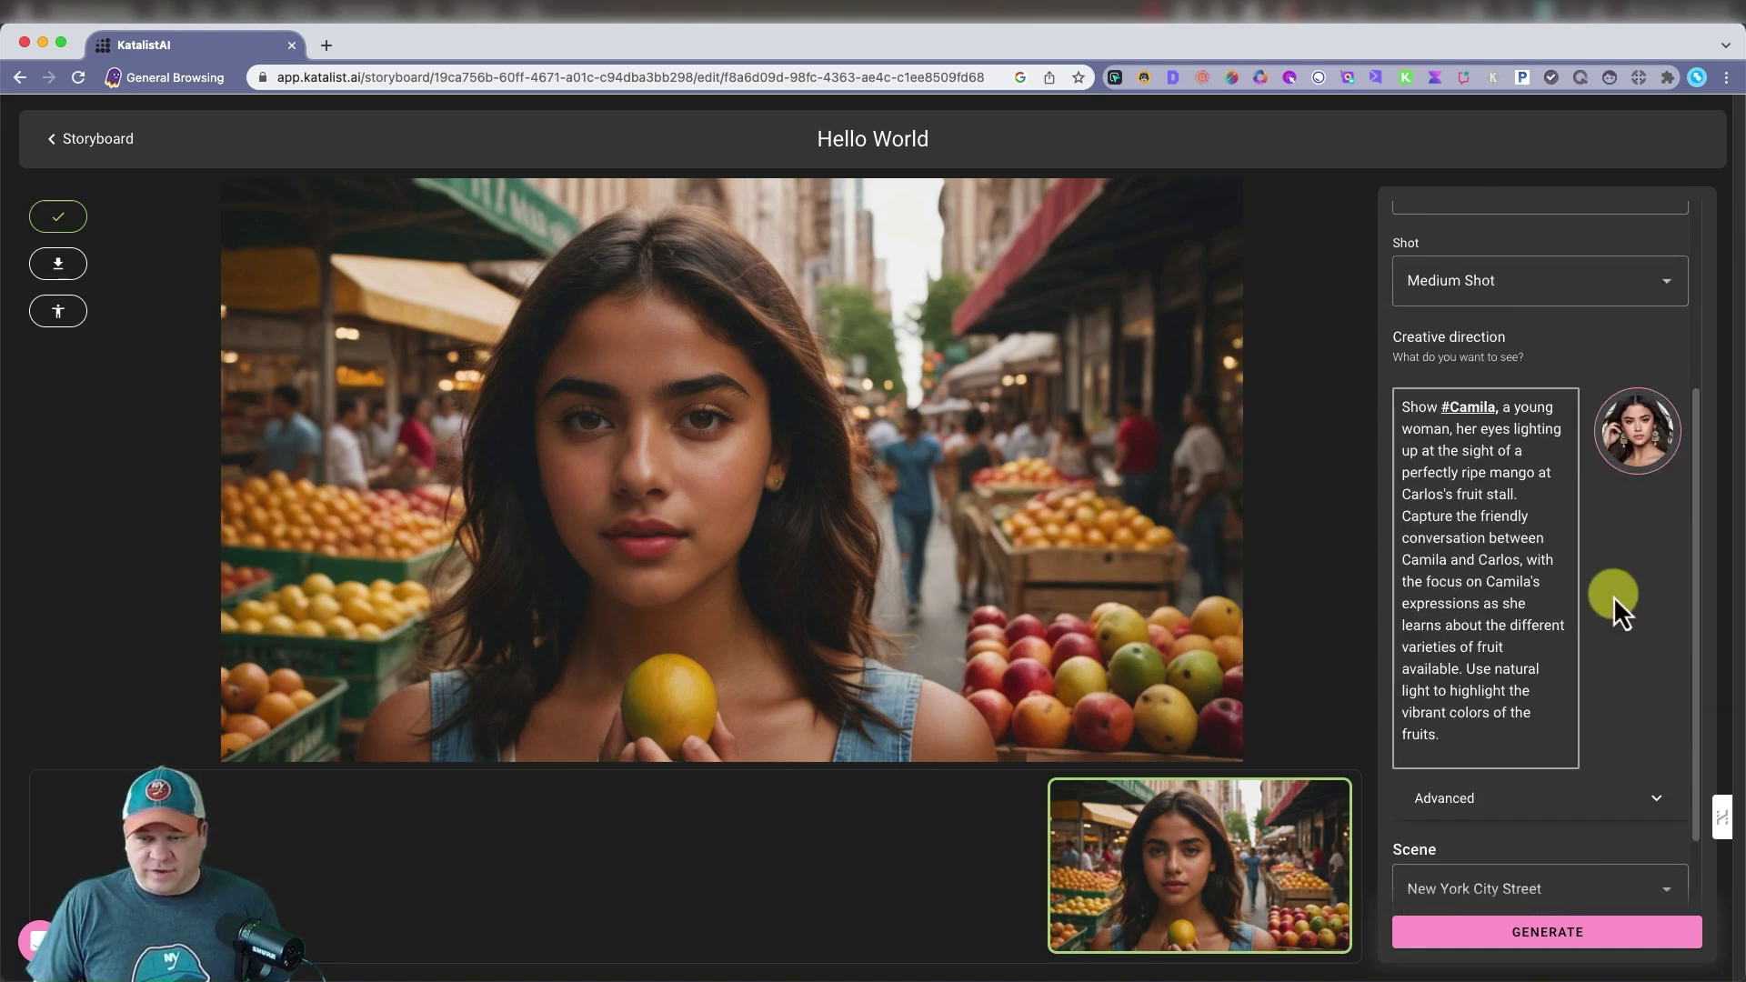
left_click(1574, 626)
scroll(1546, 632, "down", 4)
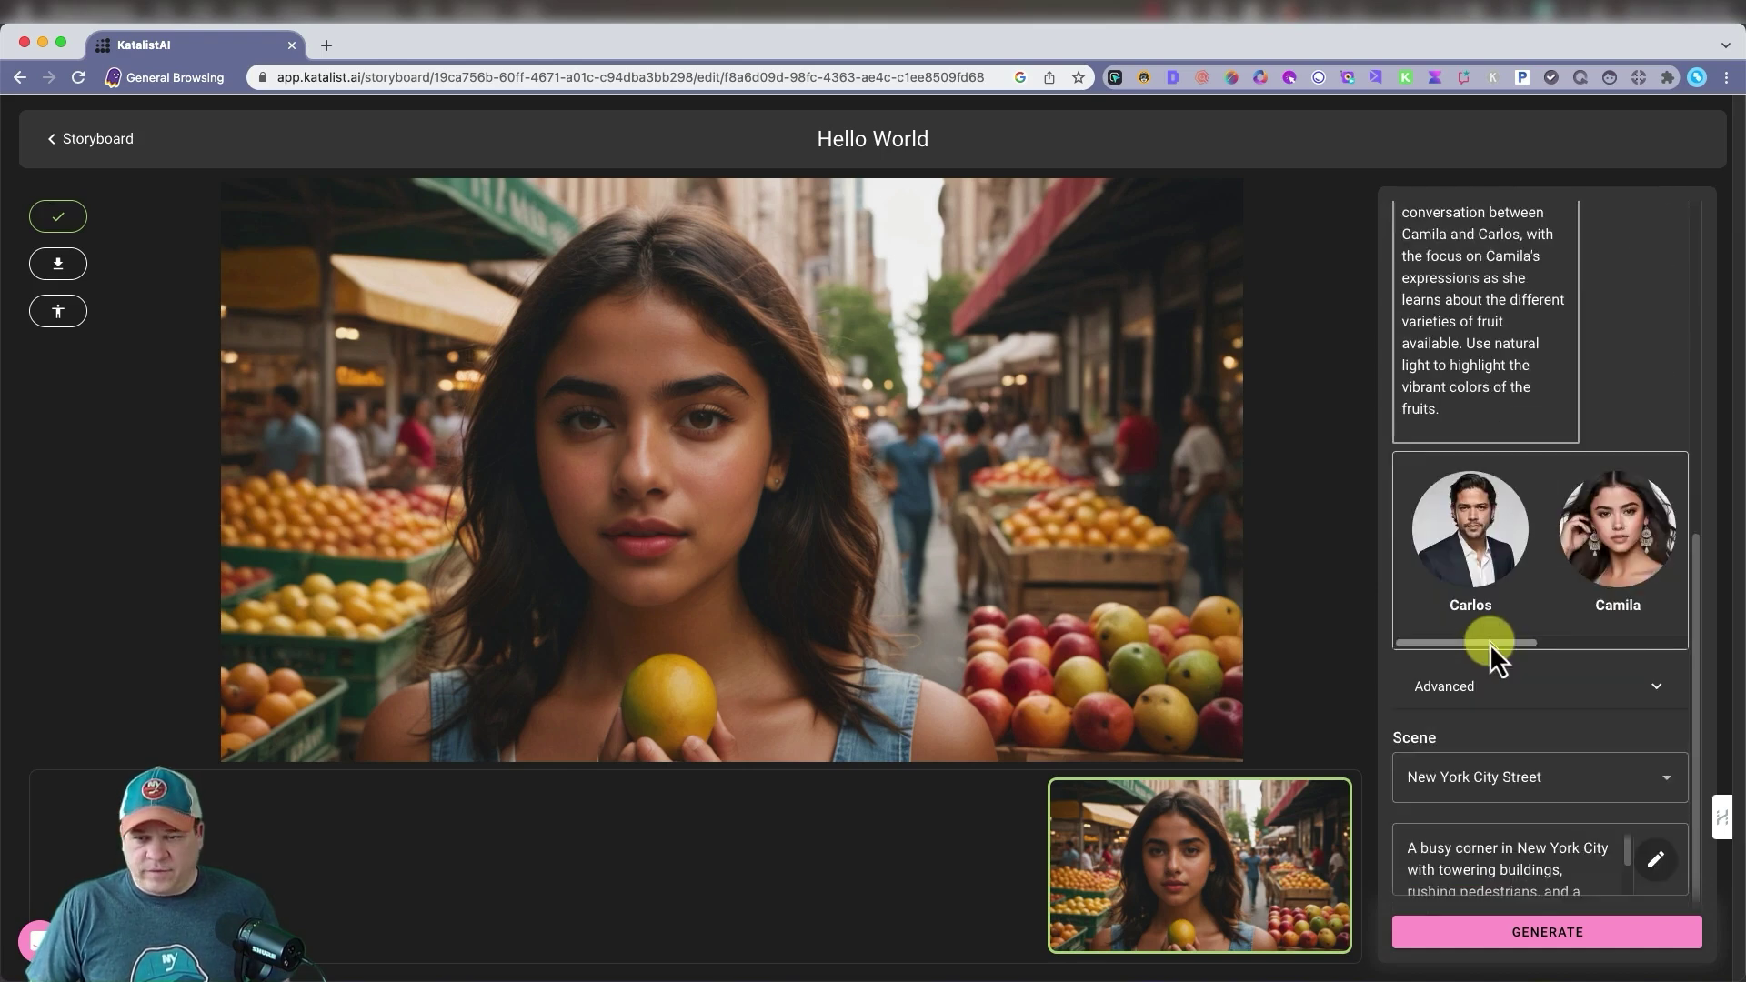
left_click_drag(1490, 642, 1623, 640)
left_click(1639, 543)
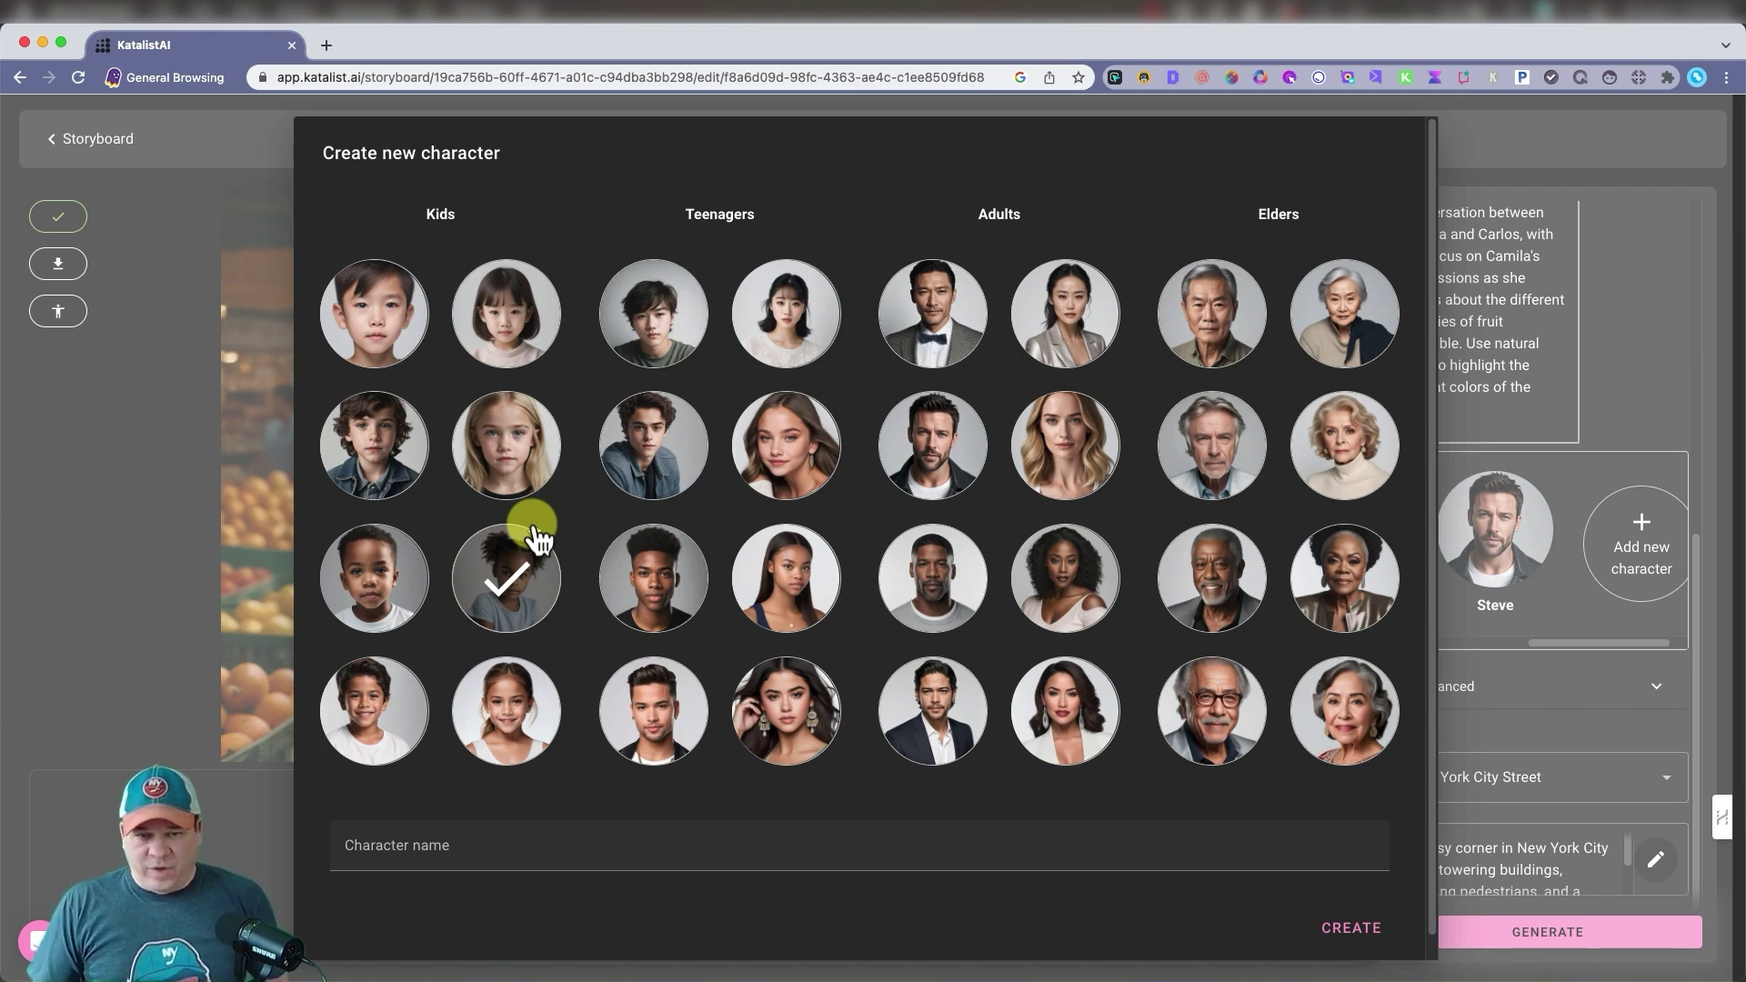
left_click(93, 708)
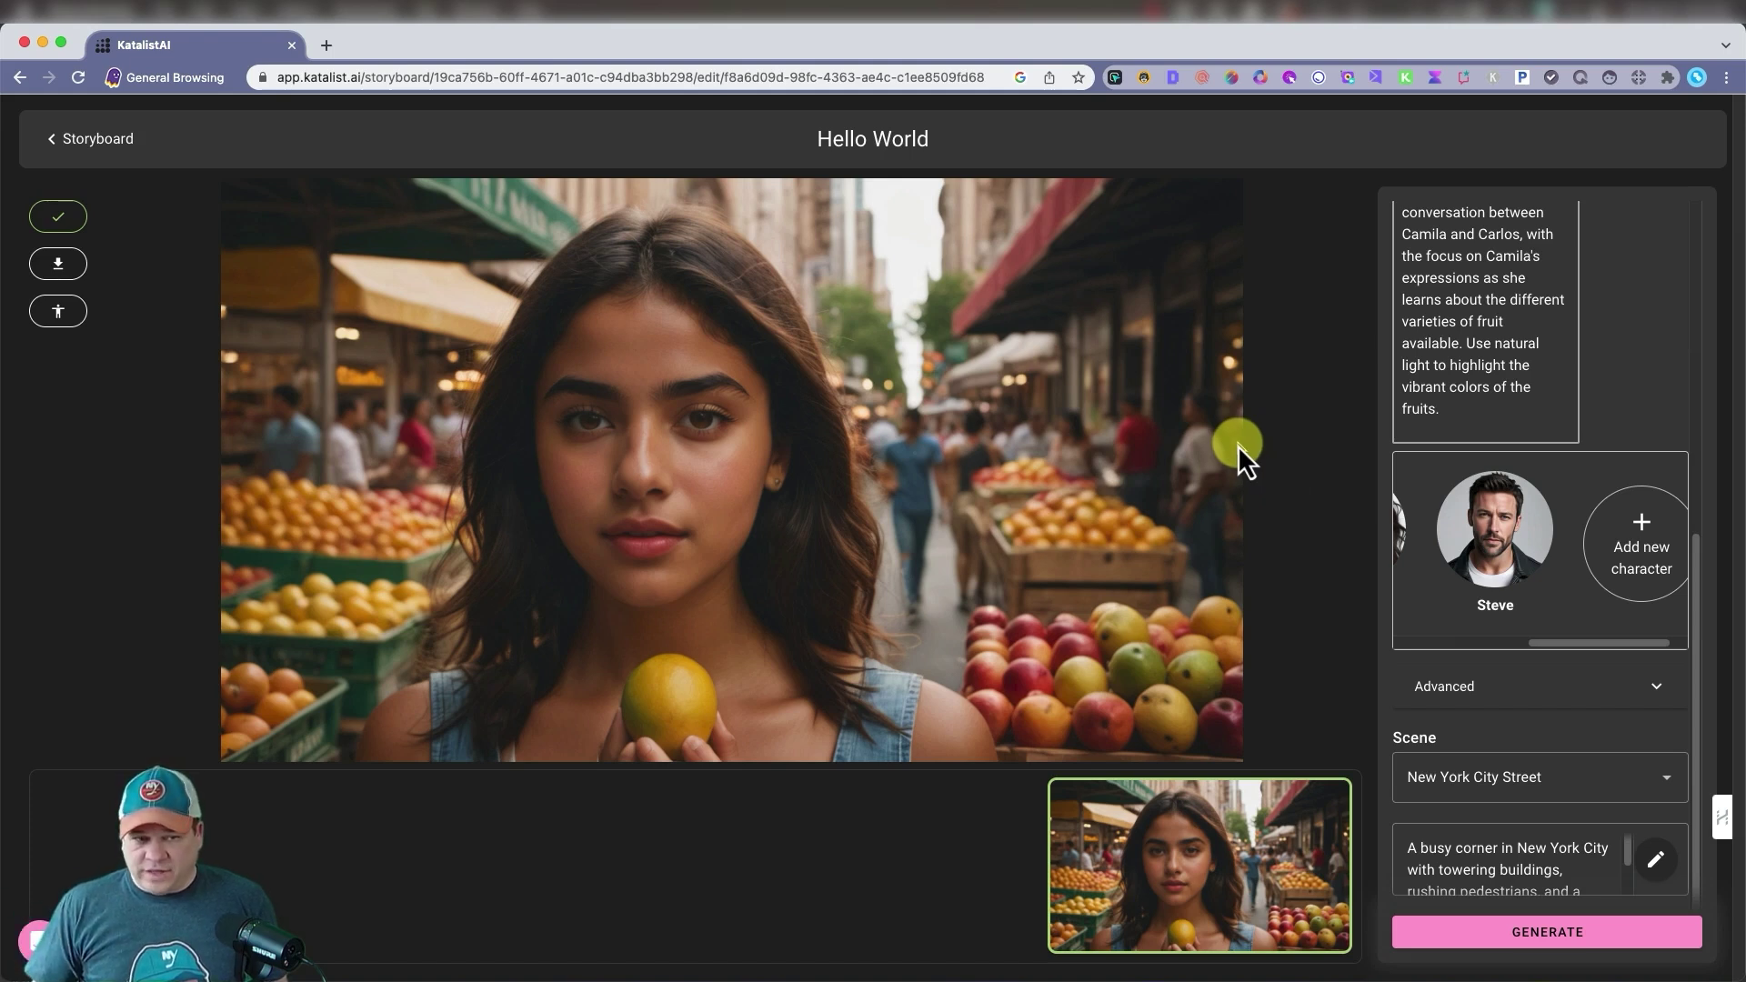
Shift the woman's pose skeleton right, regenerate Shot 3, and preview the new variants.
left_click(60, 313)
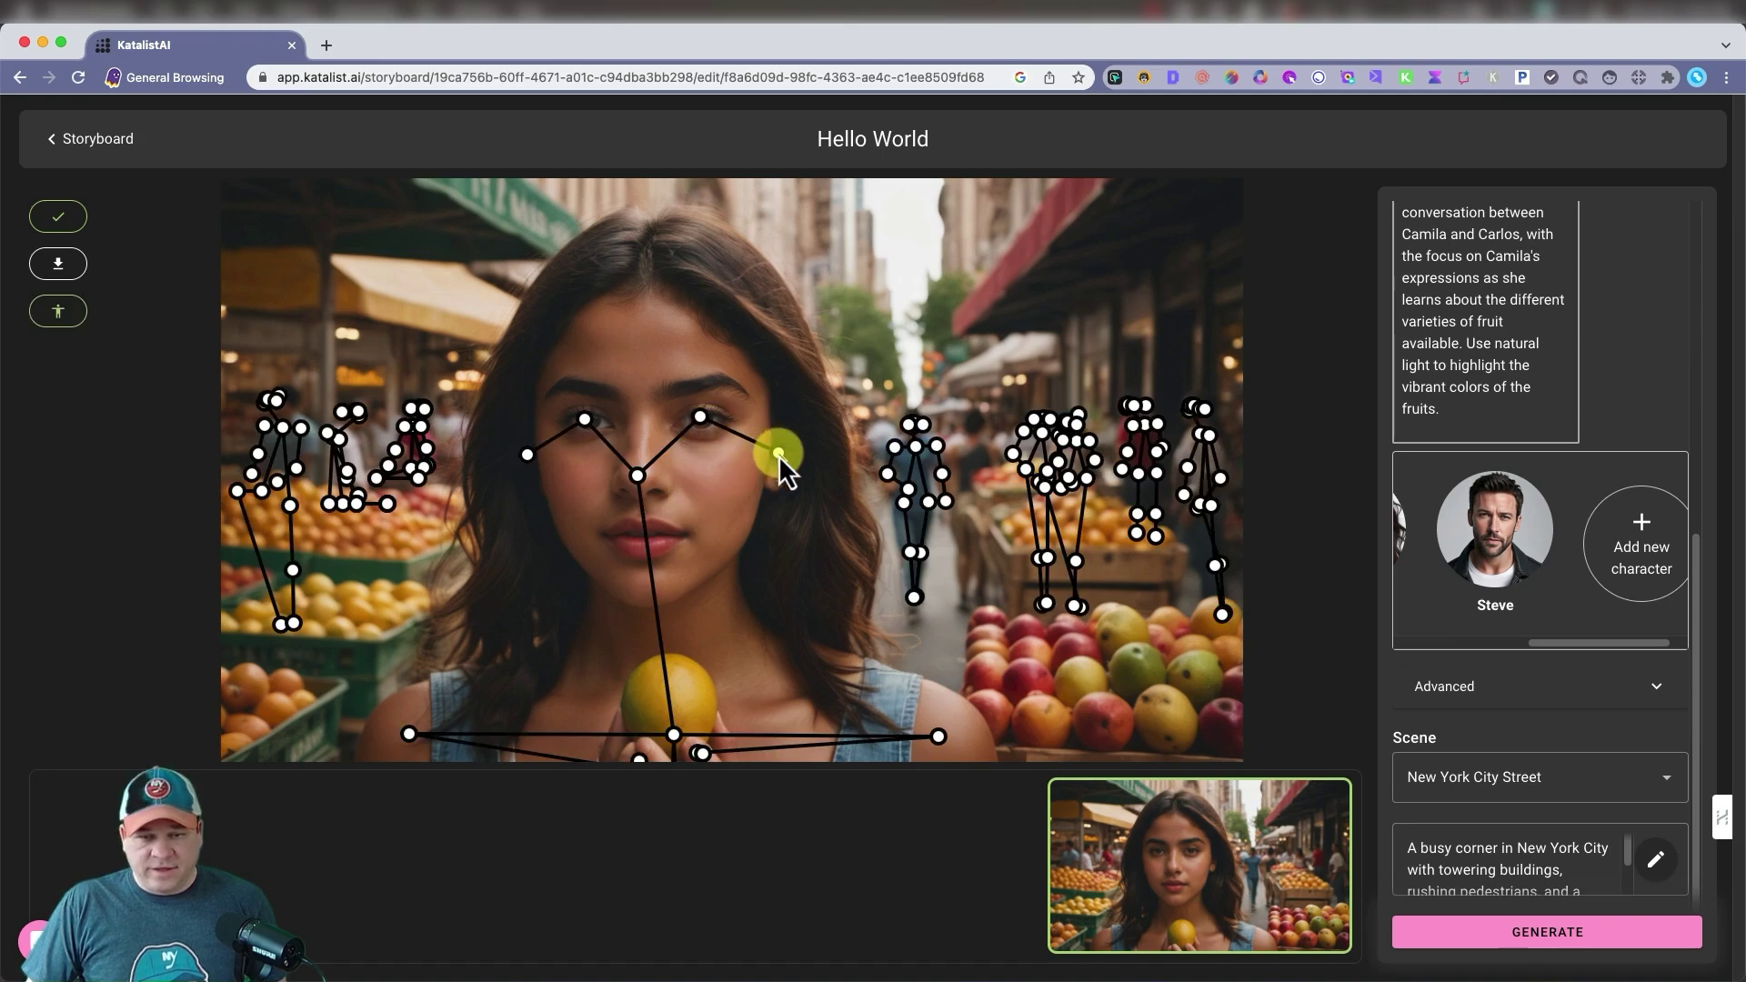
left_click_drag(779, 455, 1011, 465)
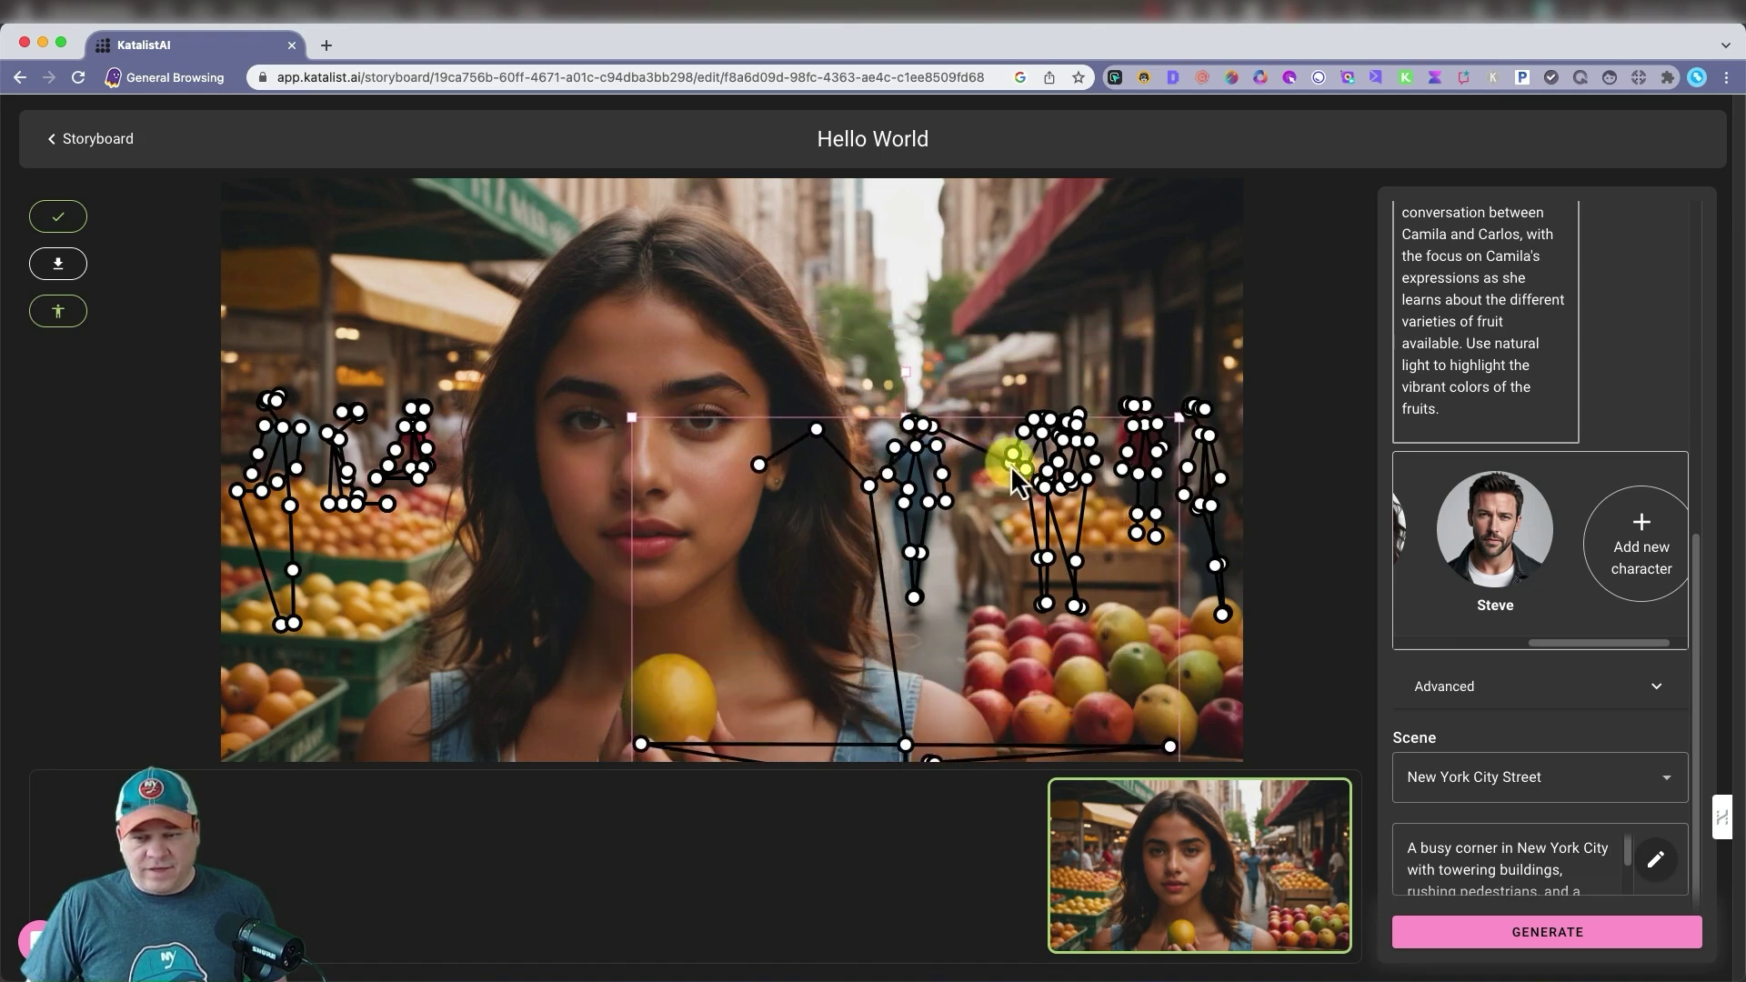
left_click(1594, 937)
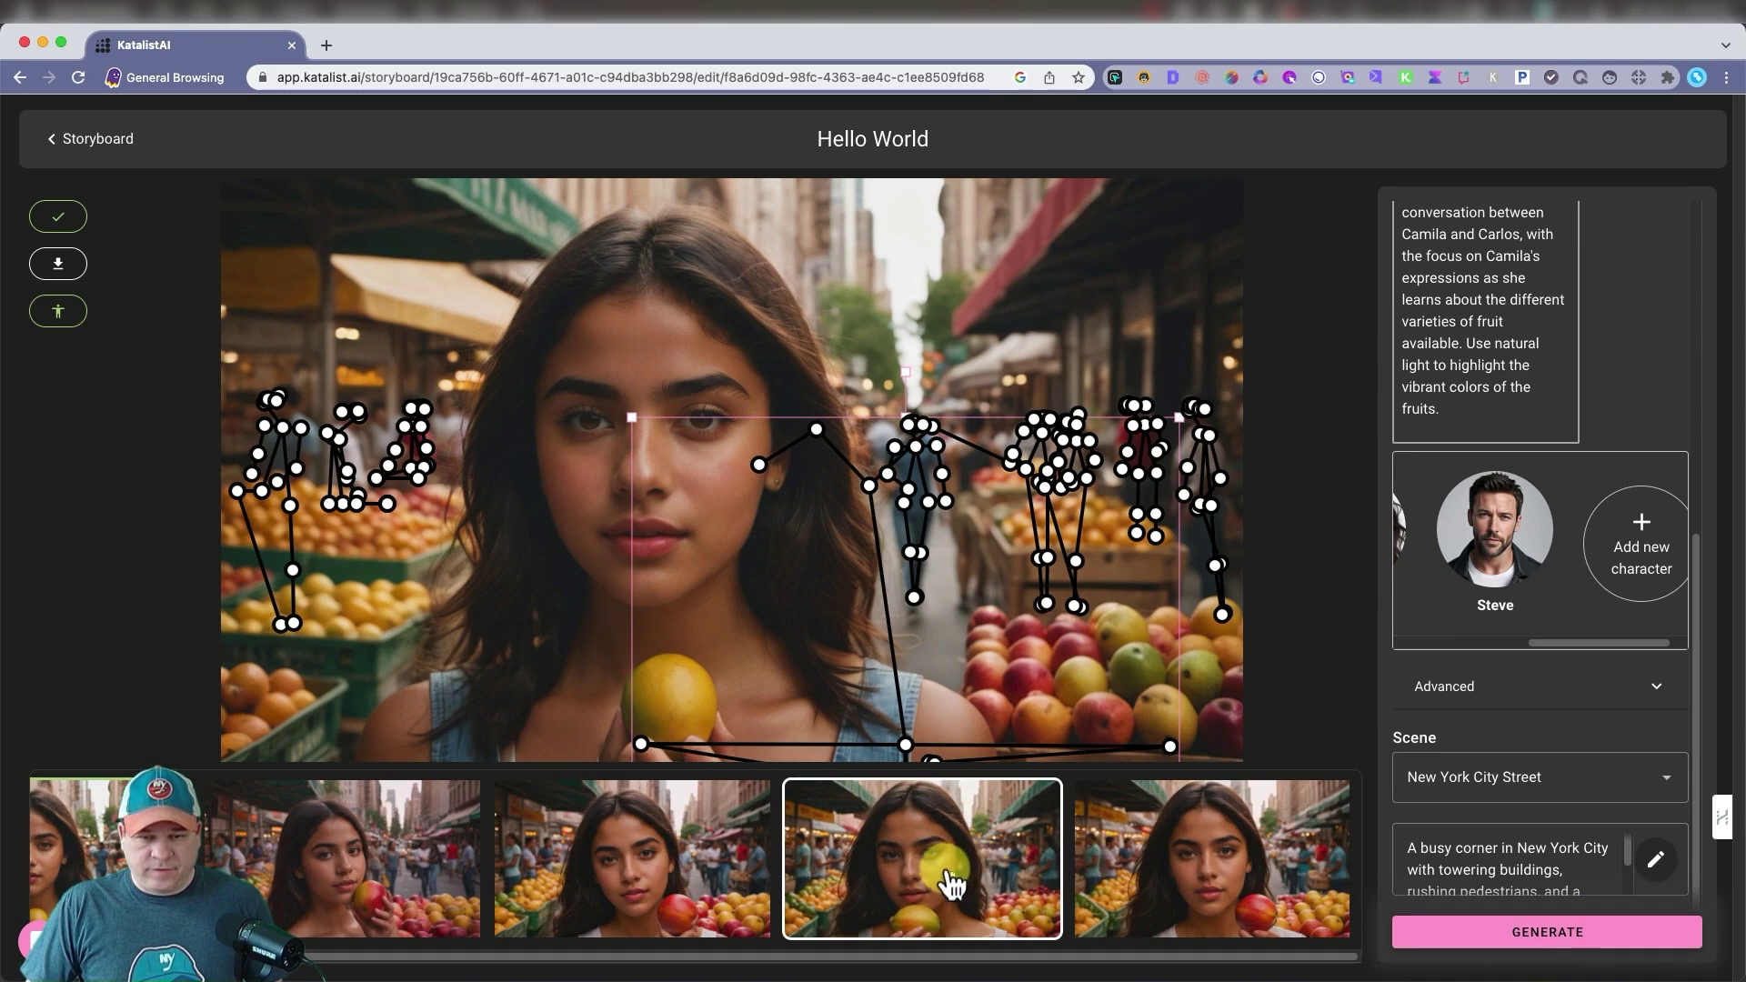
left_click(950, 882)
left_click(1162, 881)
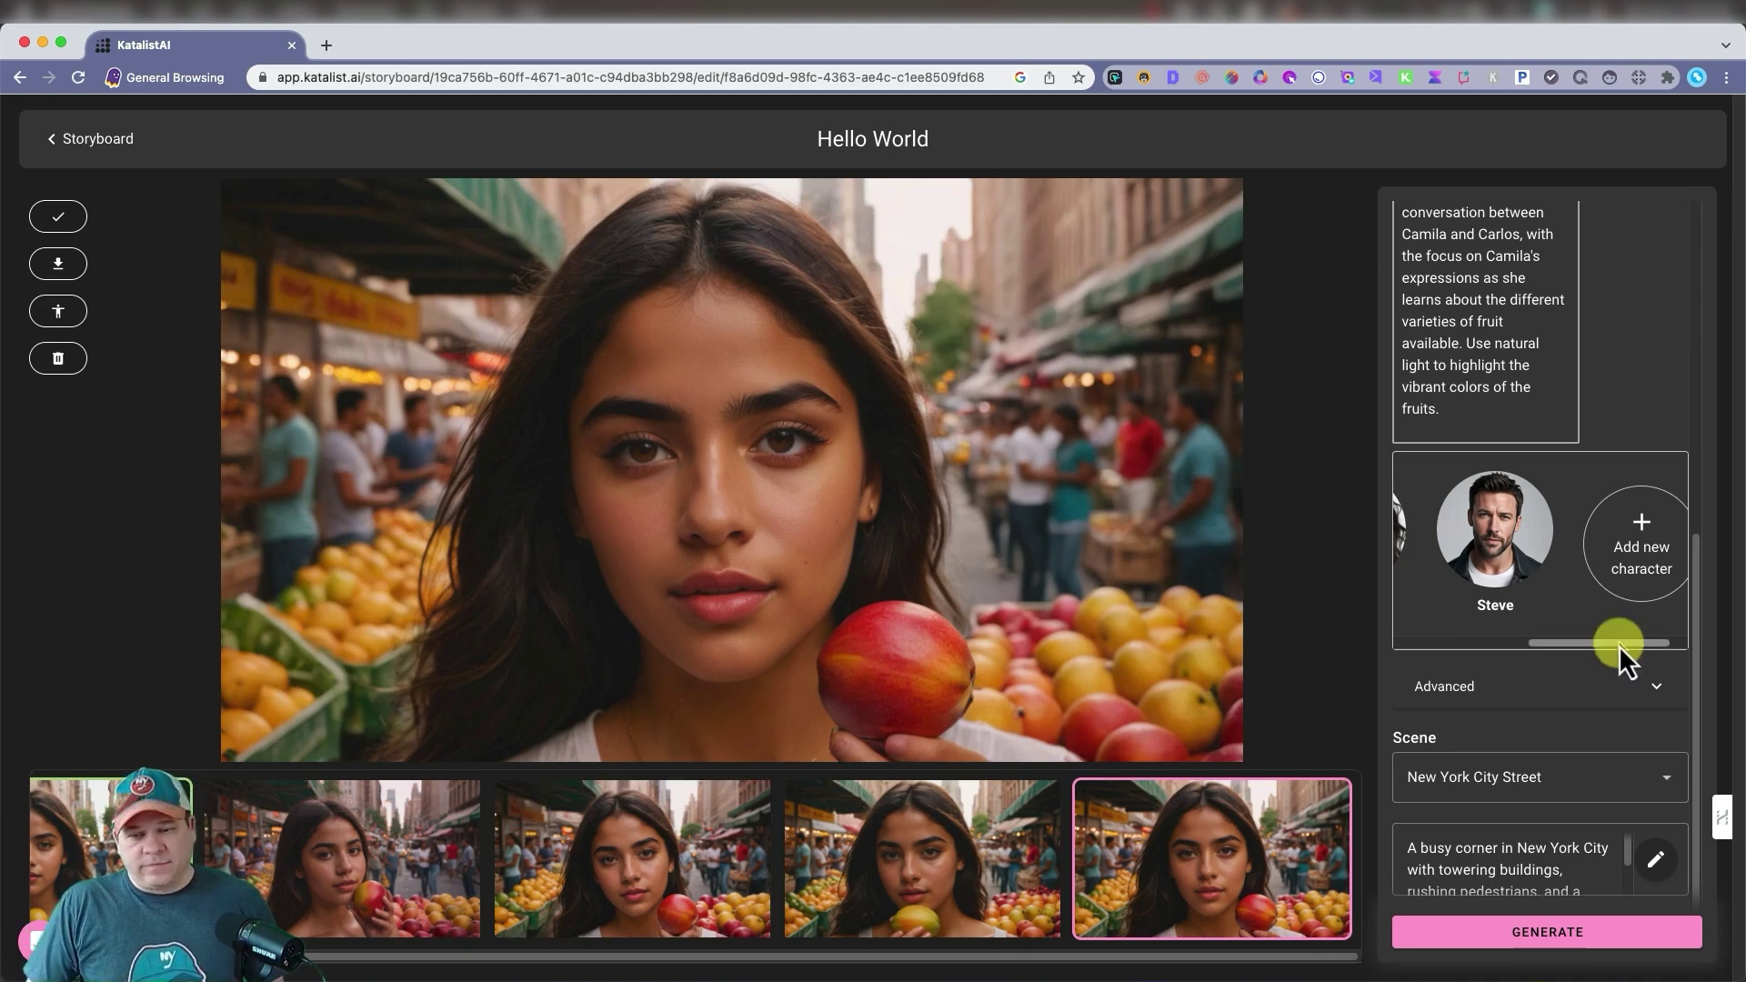
Go back to the Hello World storyboard and start presenting it.
scroll(1615, 647, "left", 5)
scroll(1501, 382, "up", 10)
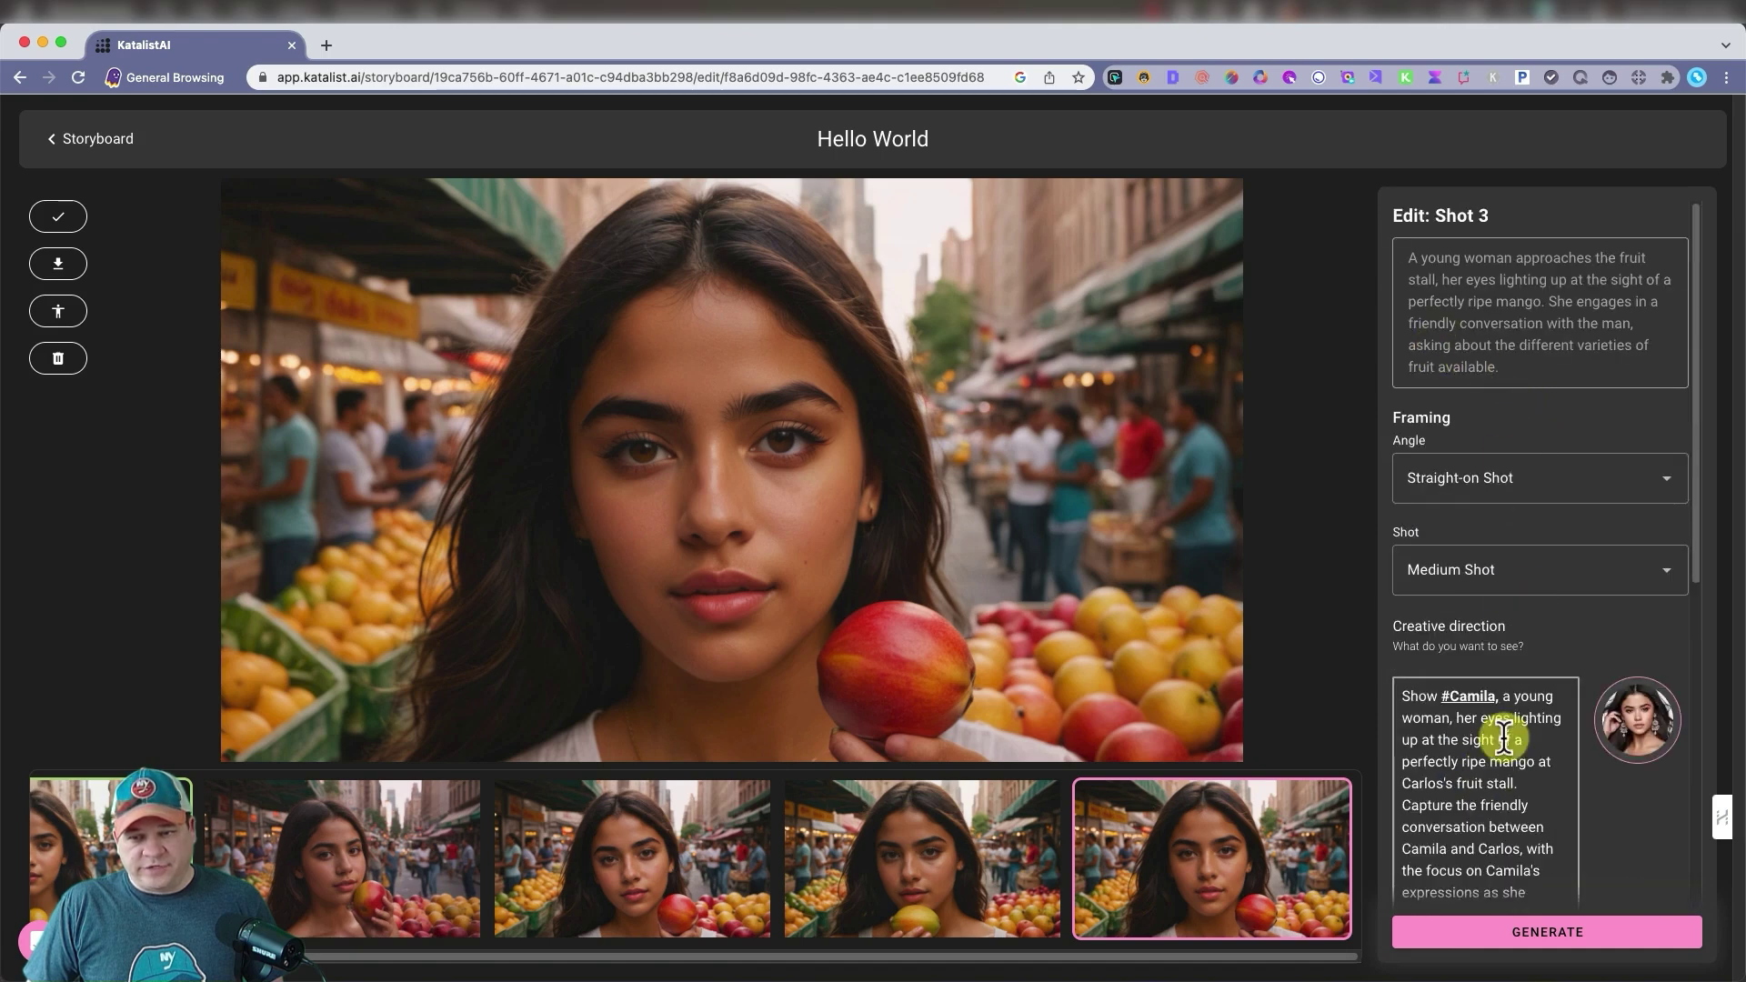
scroll(1482, 723, "down", 10)
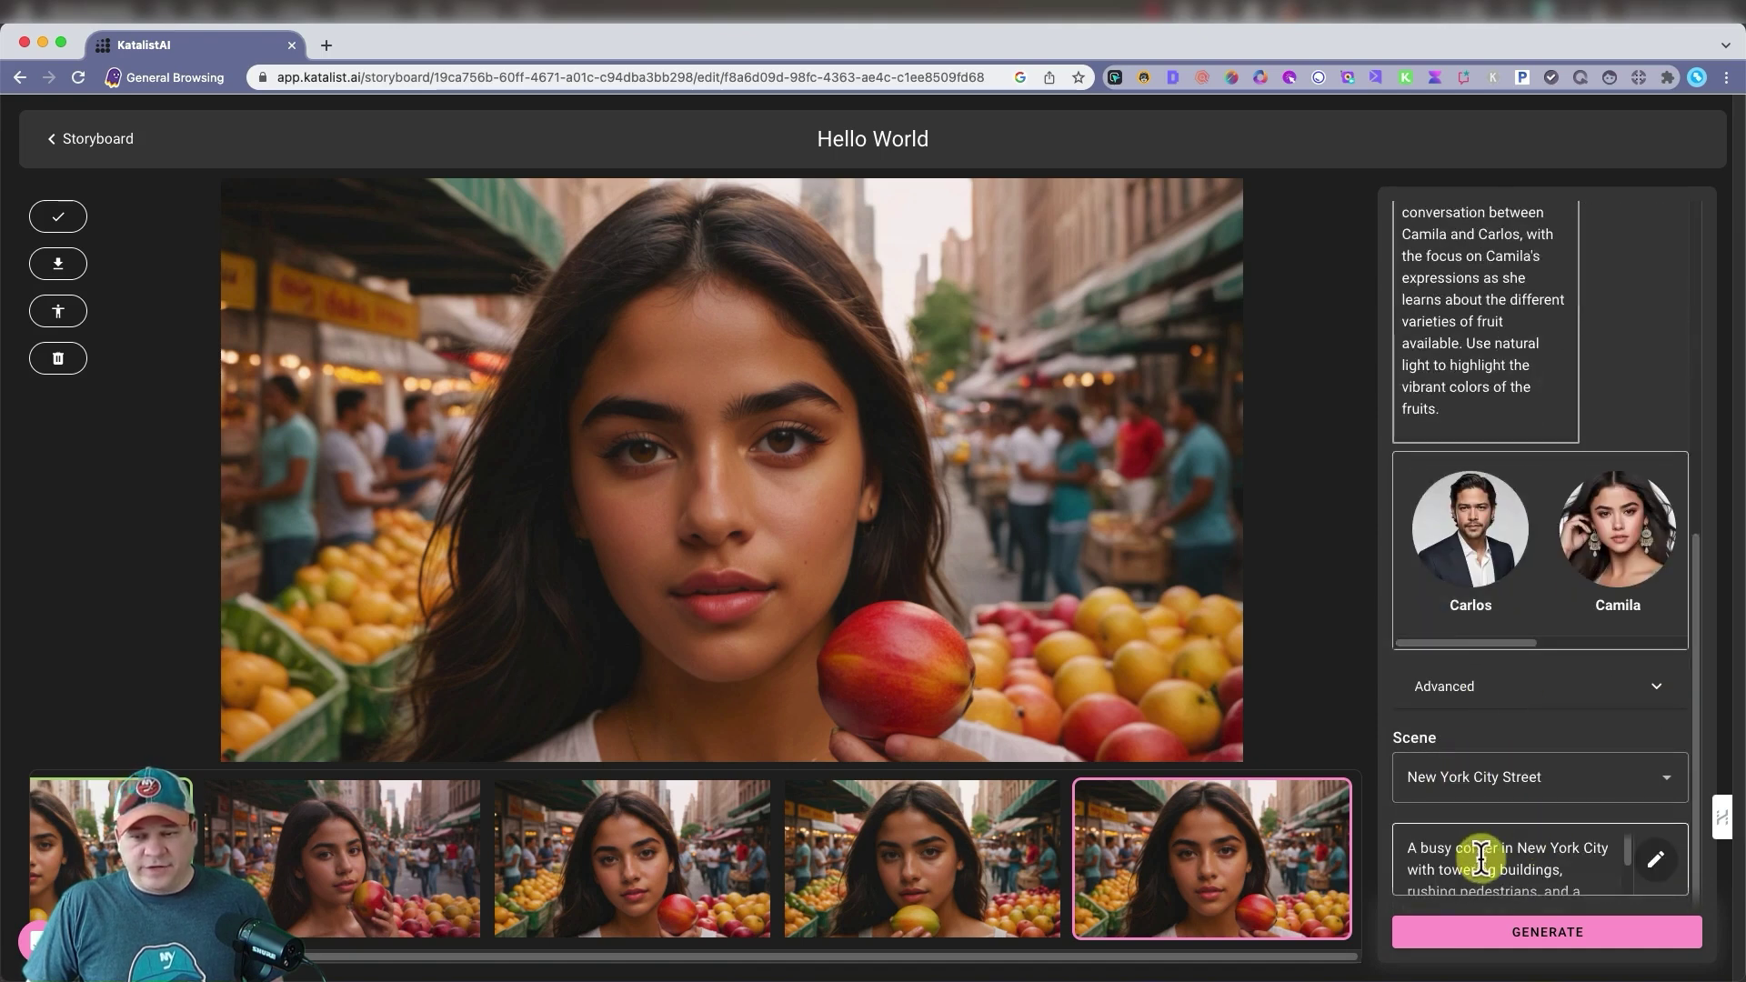
scroll(1405, 618, "up", 3)
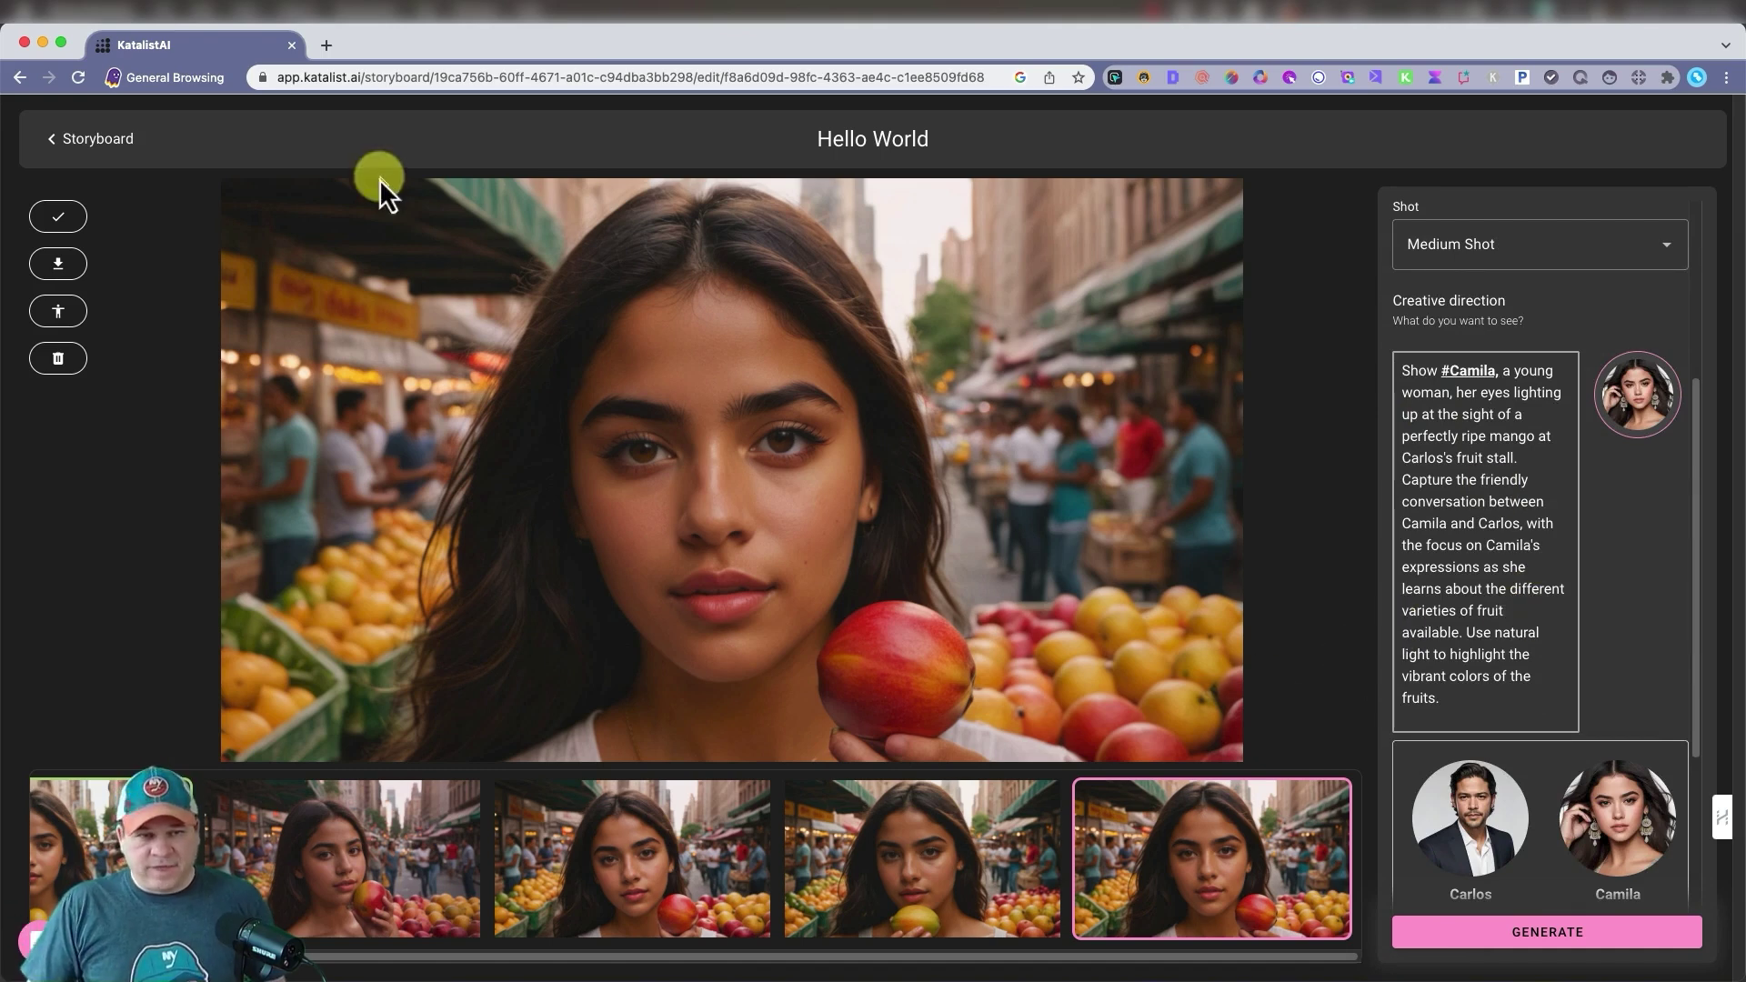
left_click(95, 141)
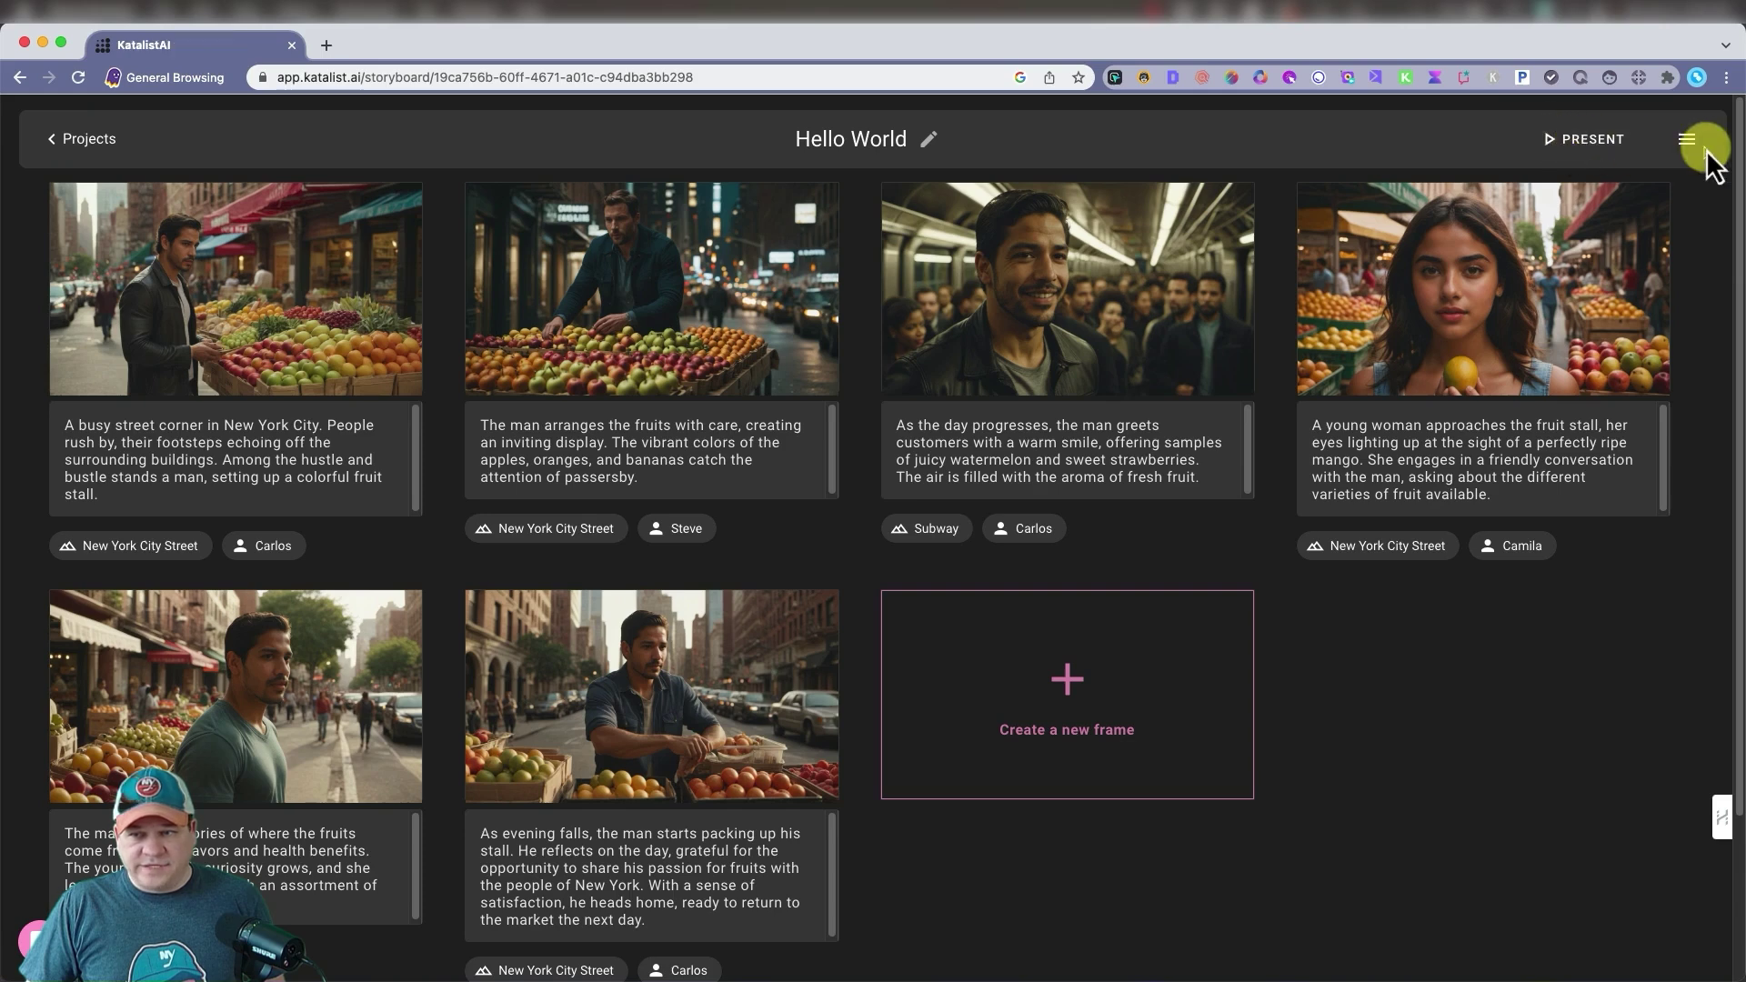
left_click(1560, 135)
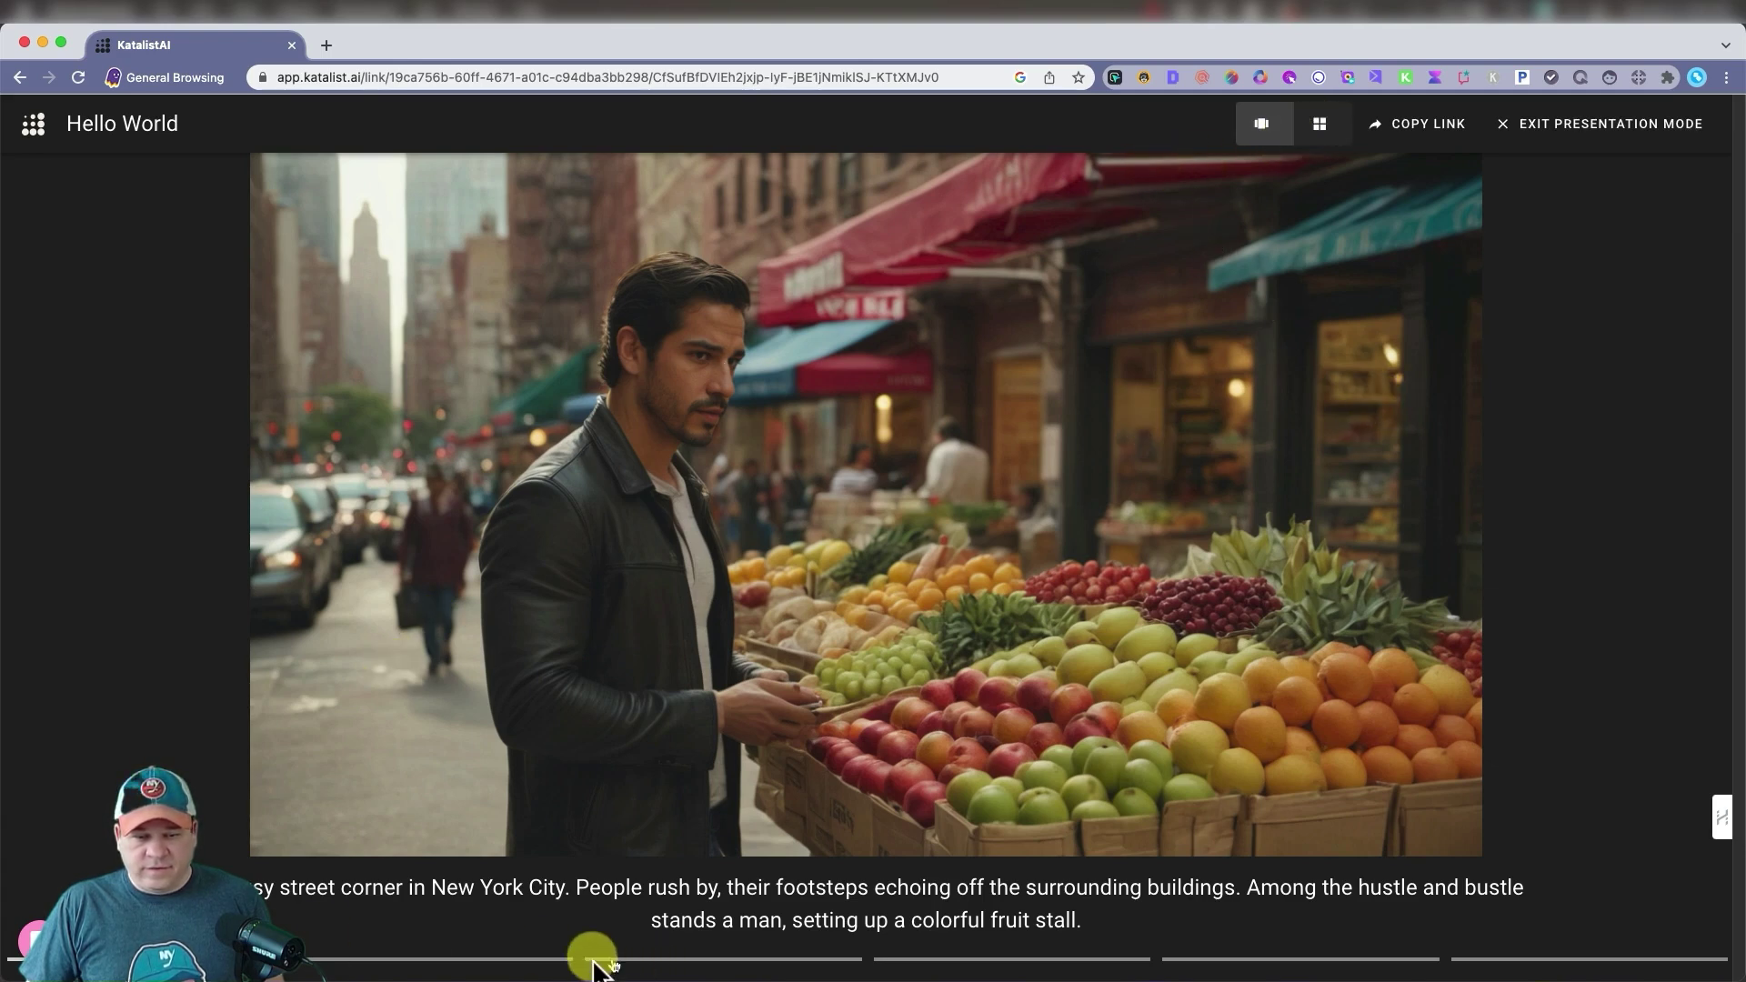
Advance through the Hello World slides, then show all six captioned frames in grid view.
left_click(550, 957)
left_click(764, 956)
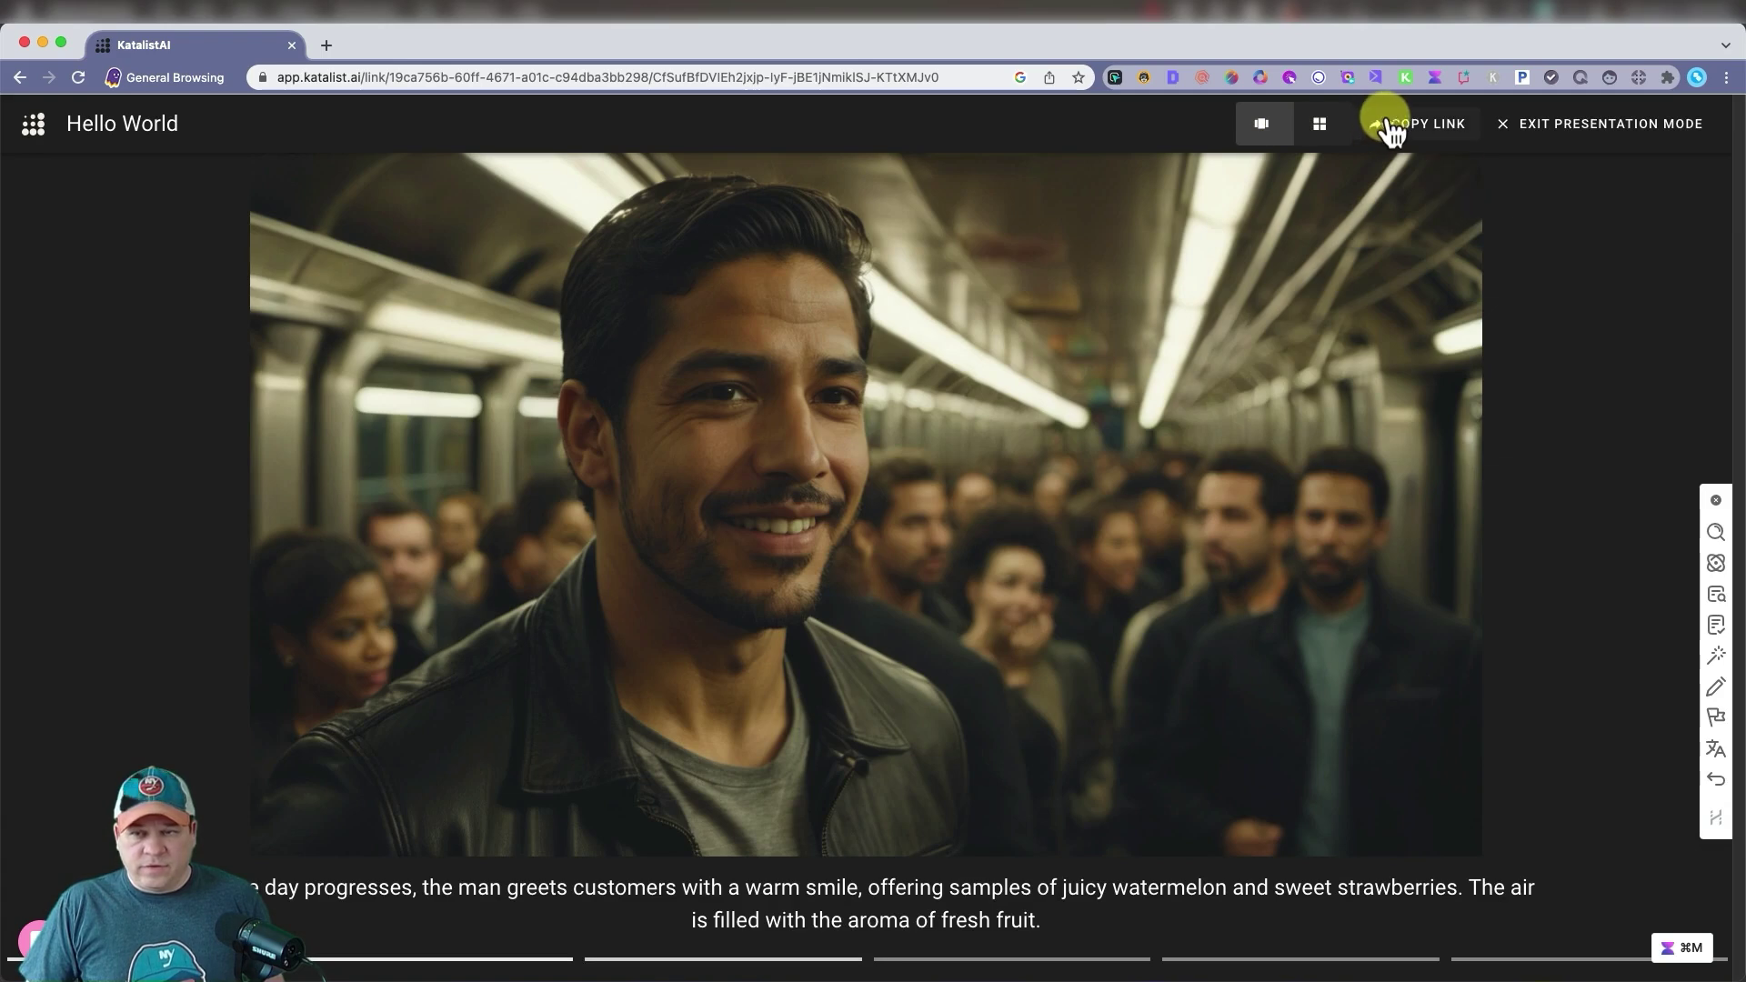
left_click(1328, 127)
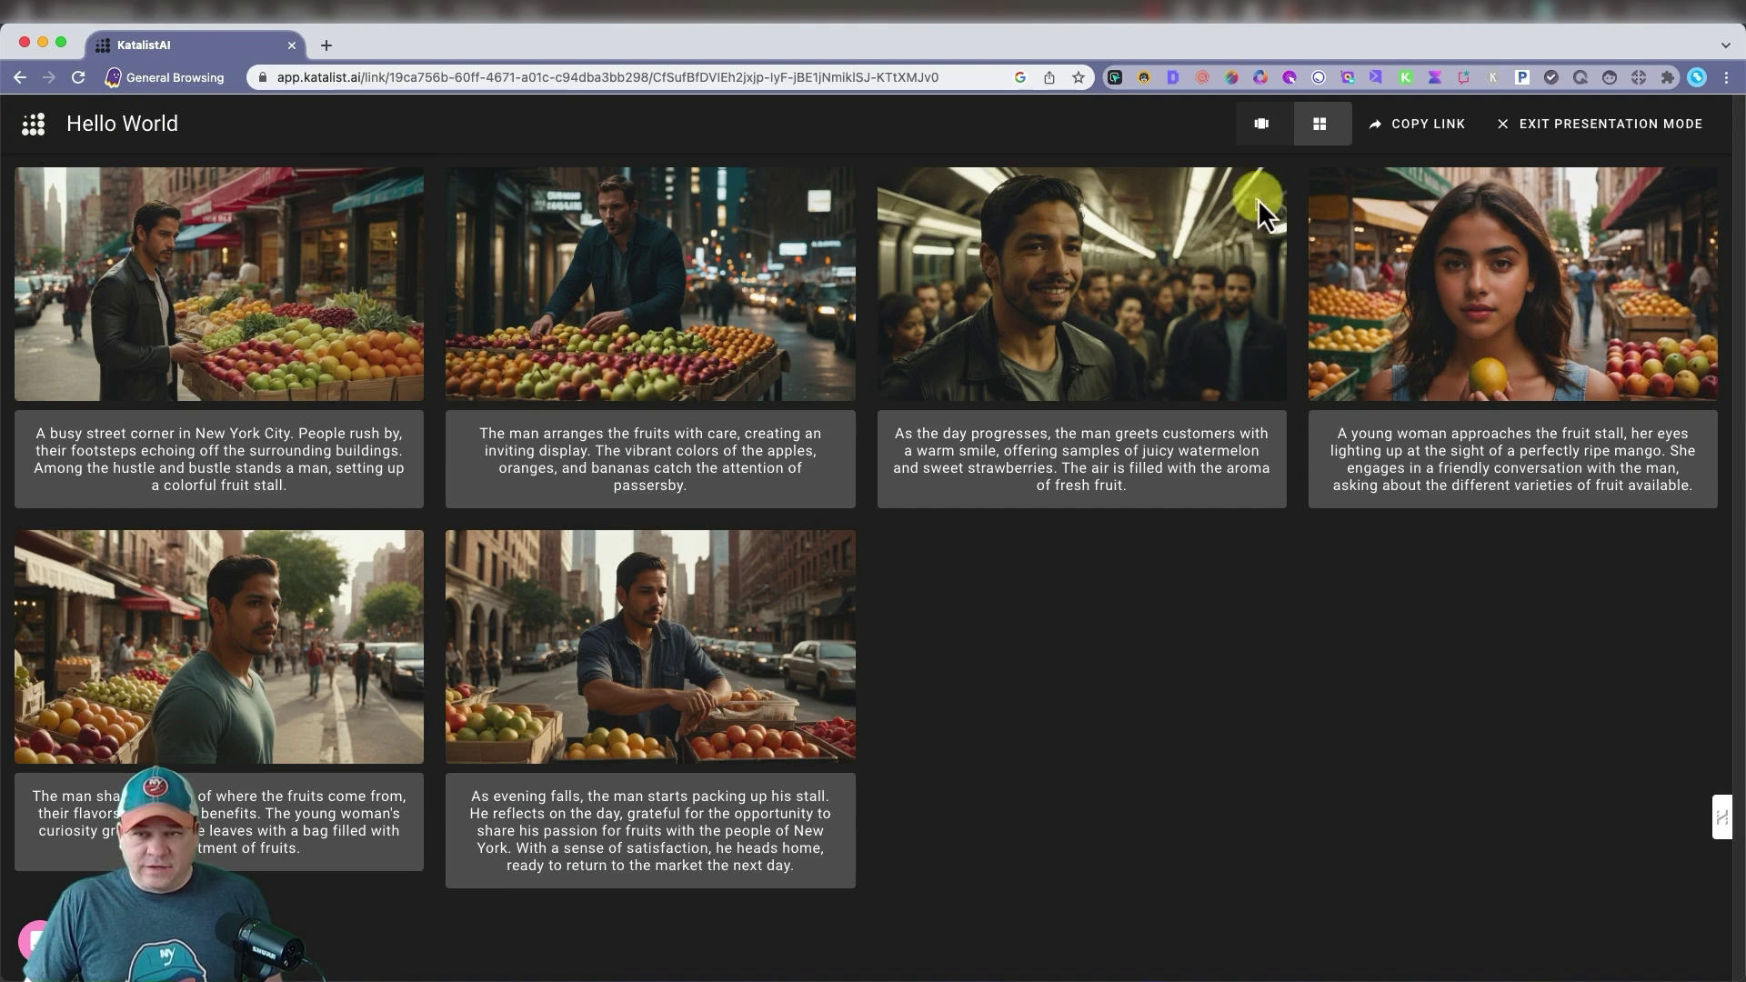
Exit presentation mode back to the editable Hello World storyboard.
left_click(1506, 123)
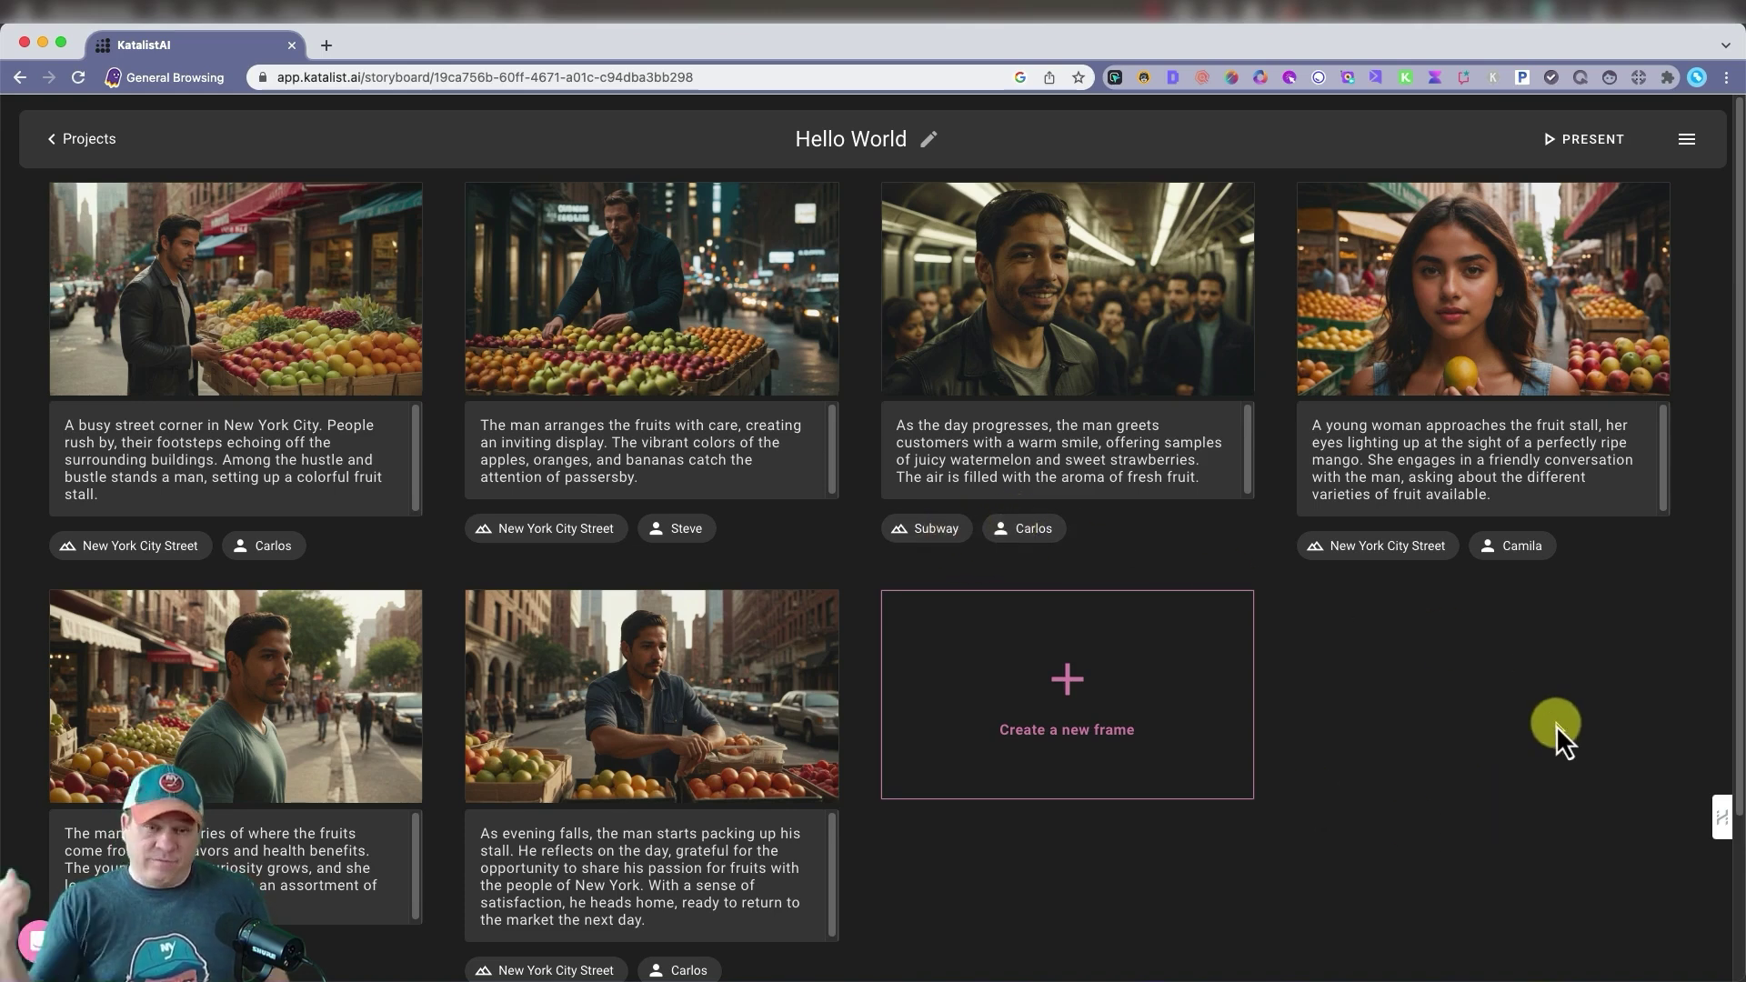
From Projects, start a new Sketch 16:9 landscape project named 'dog artostst living in Ita'.
left_click(68, 162)
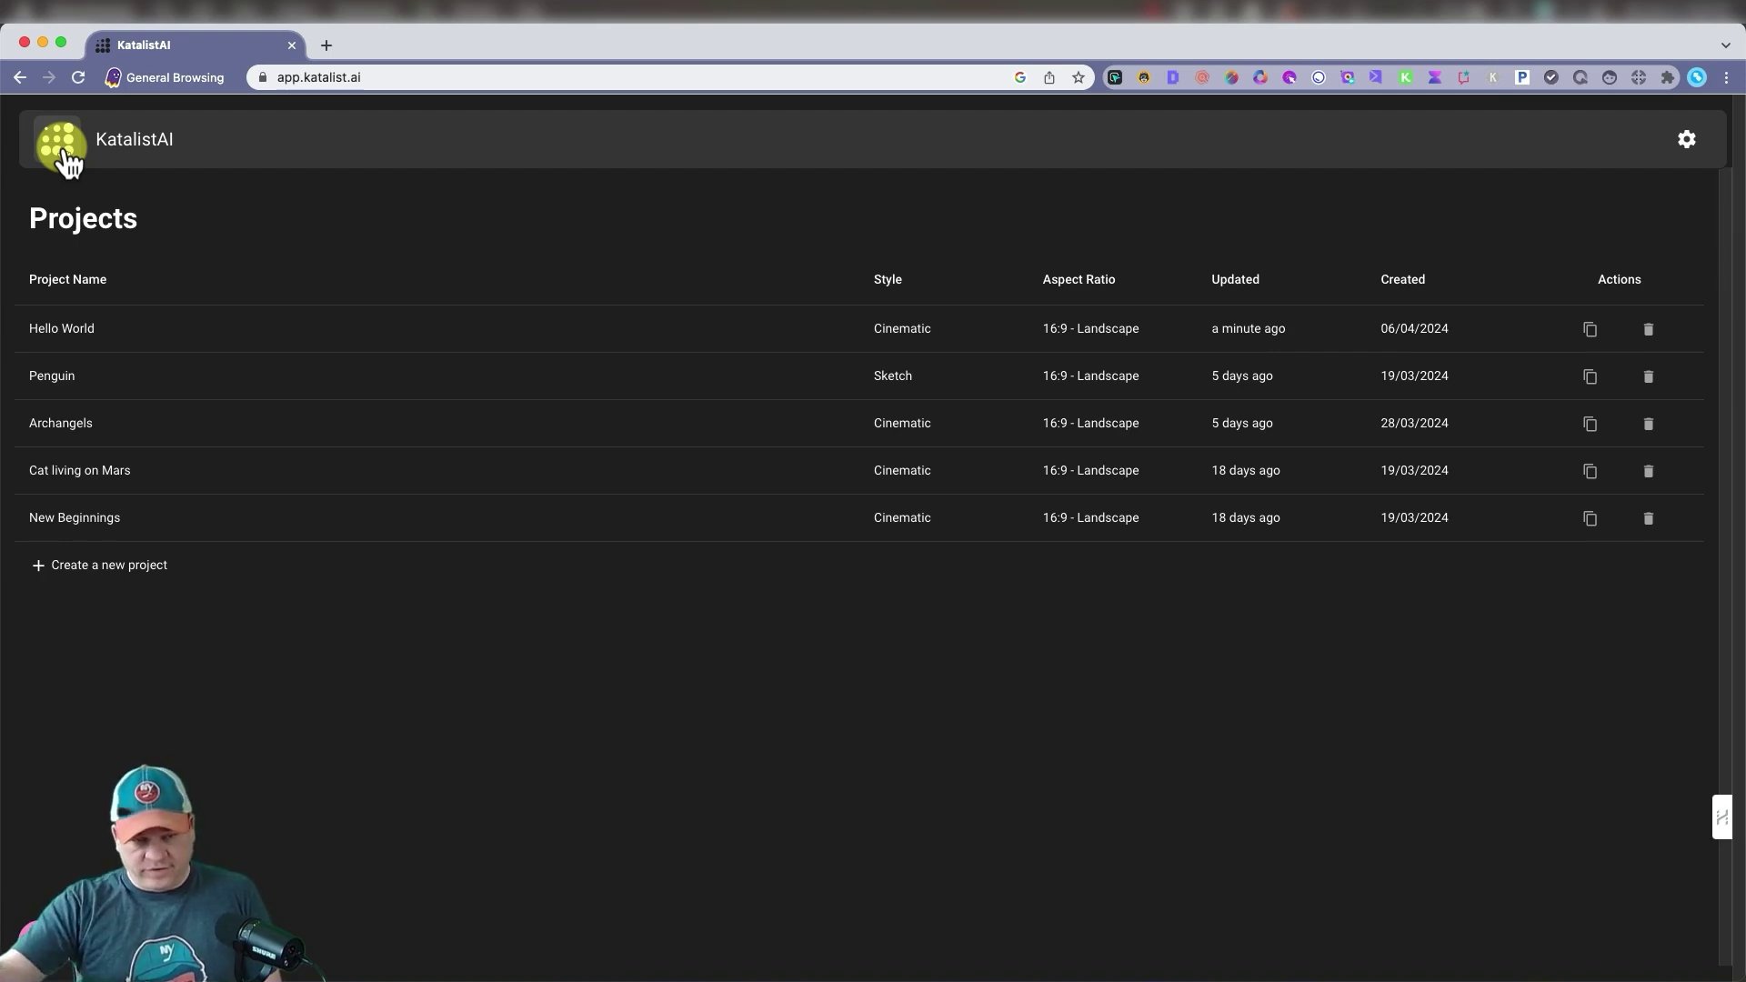
left_click(100, 565)
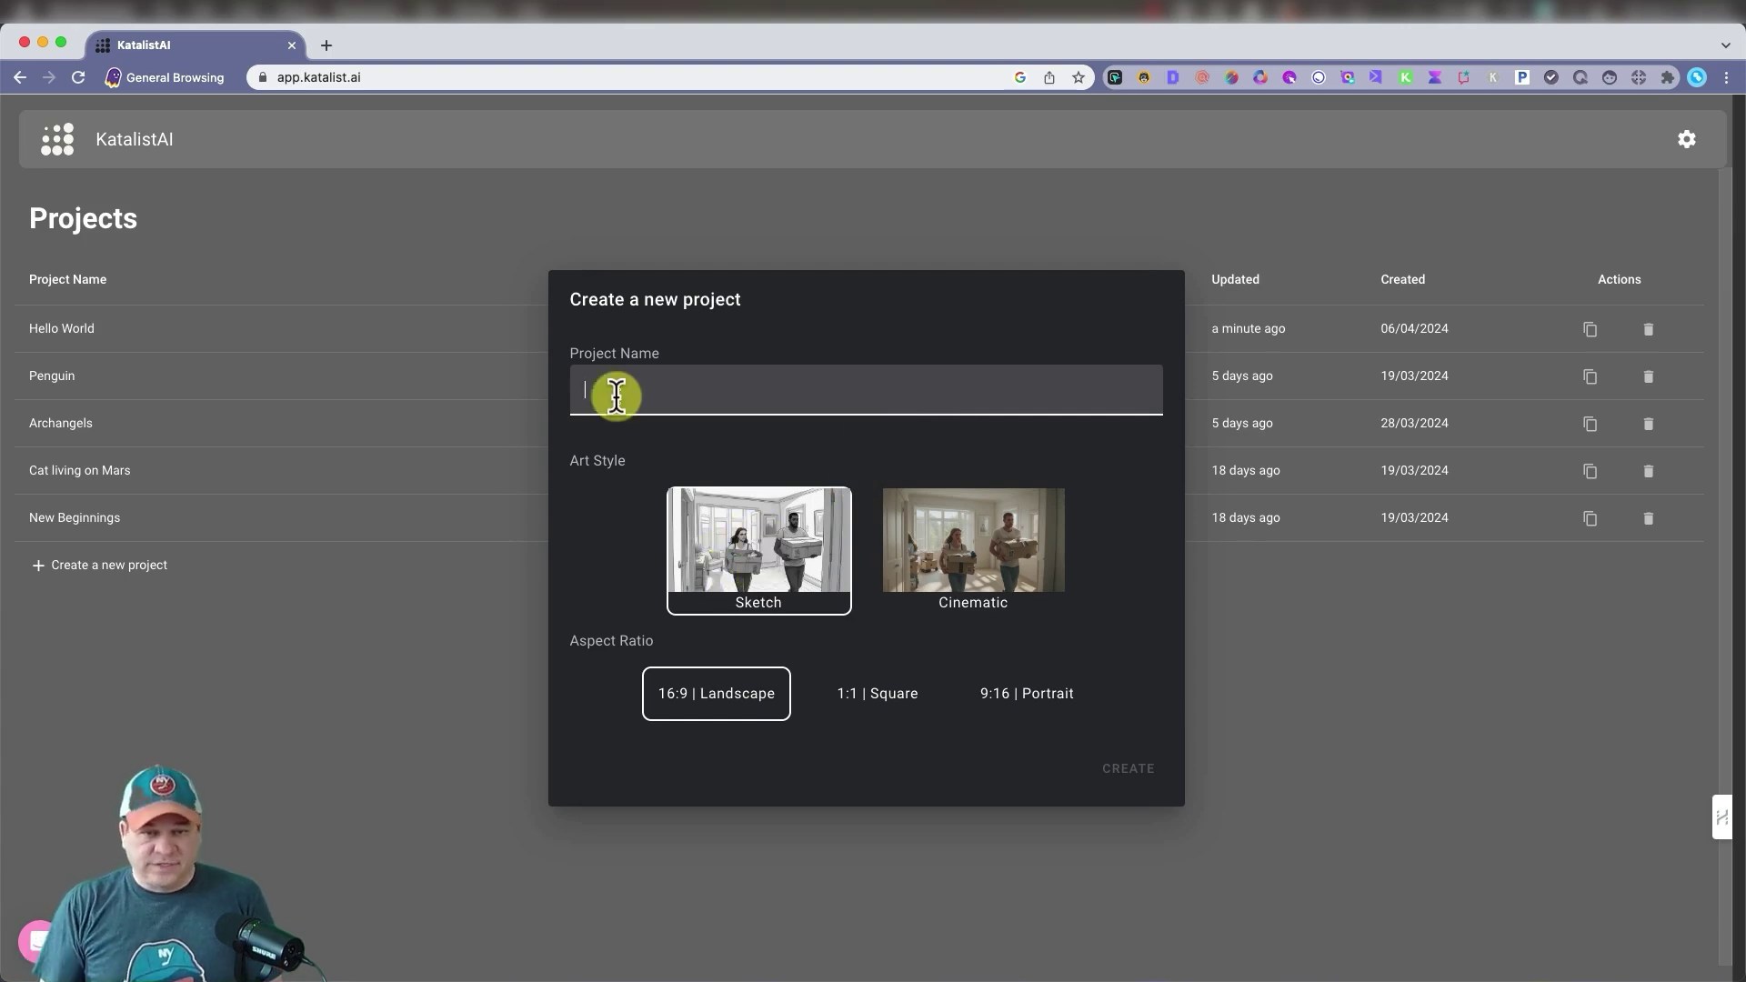
type("dog artost")
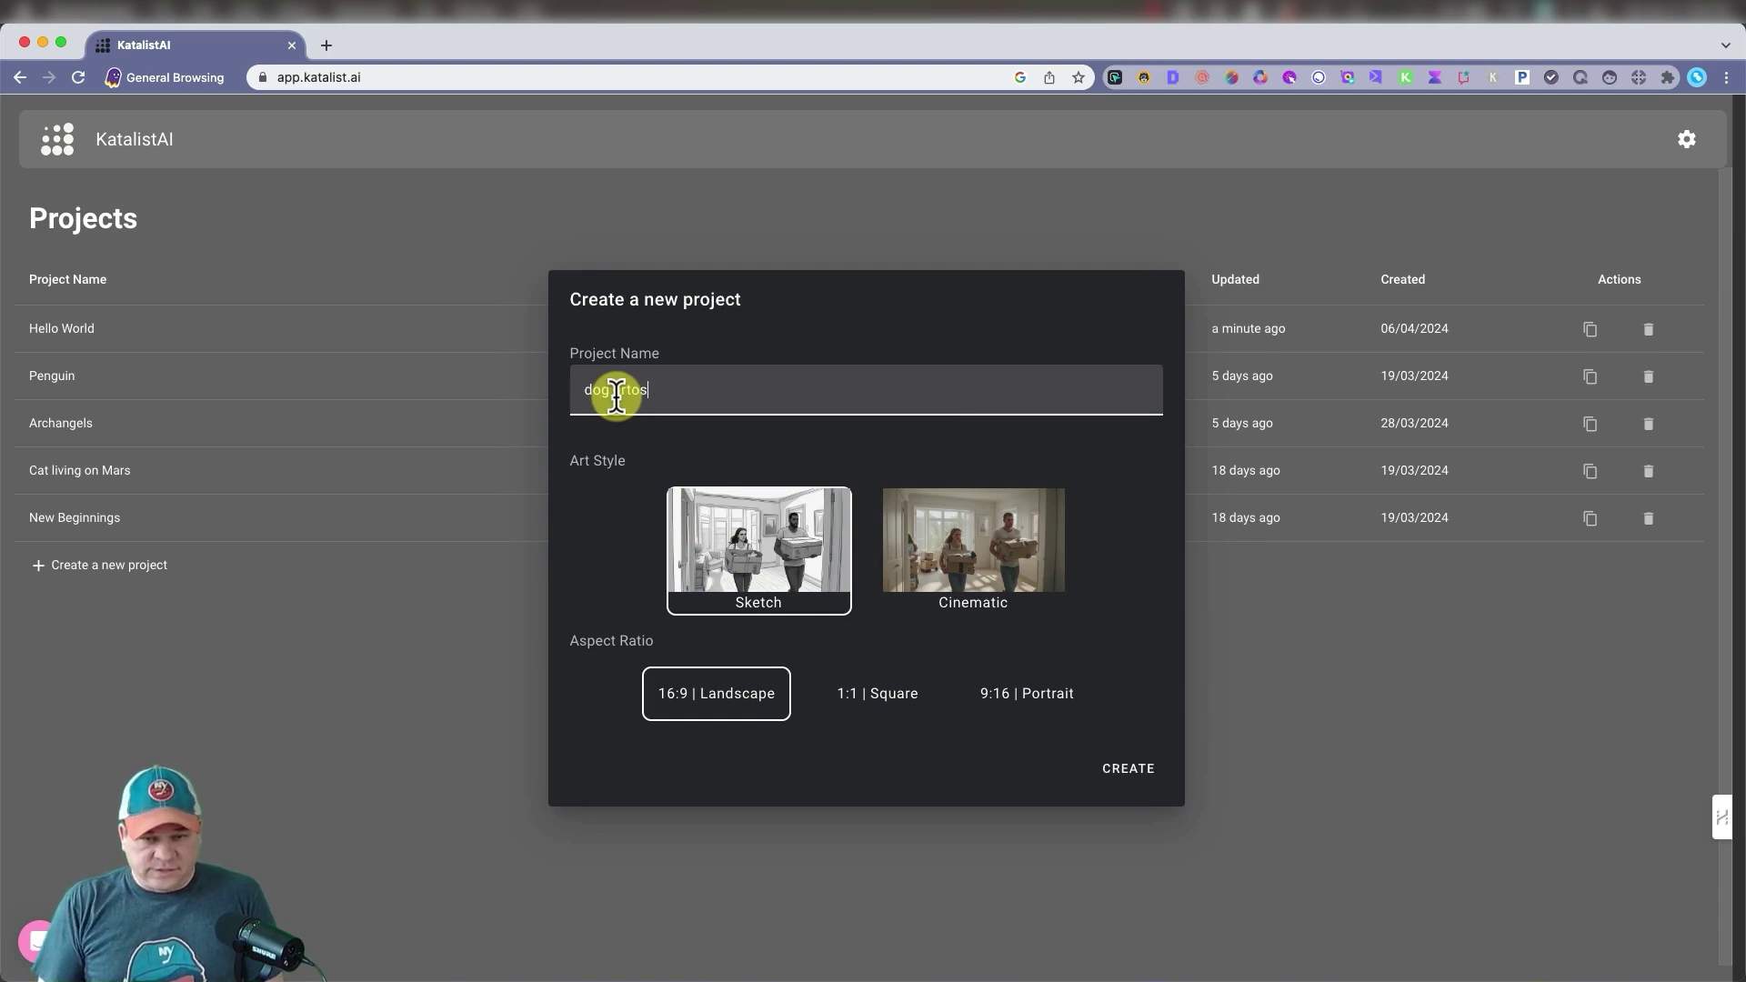
type("st living i")
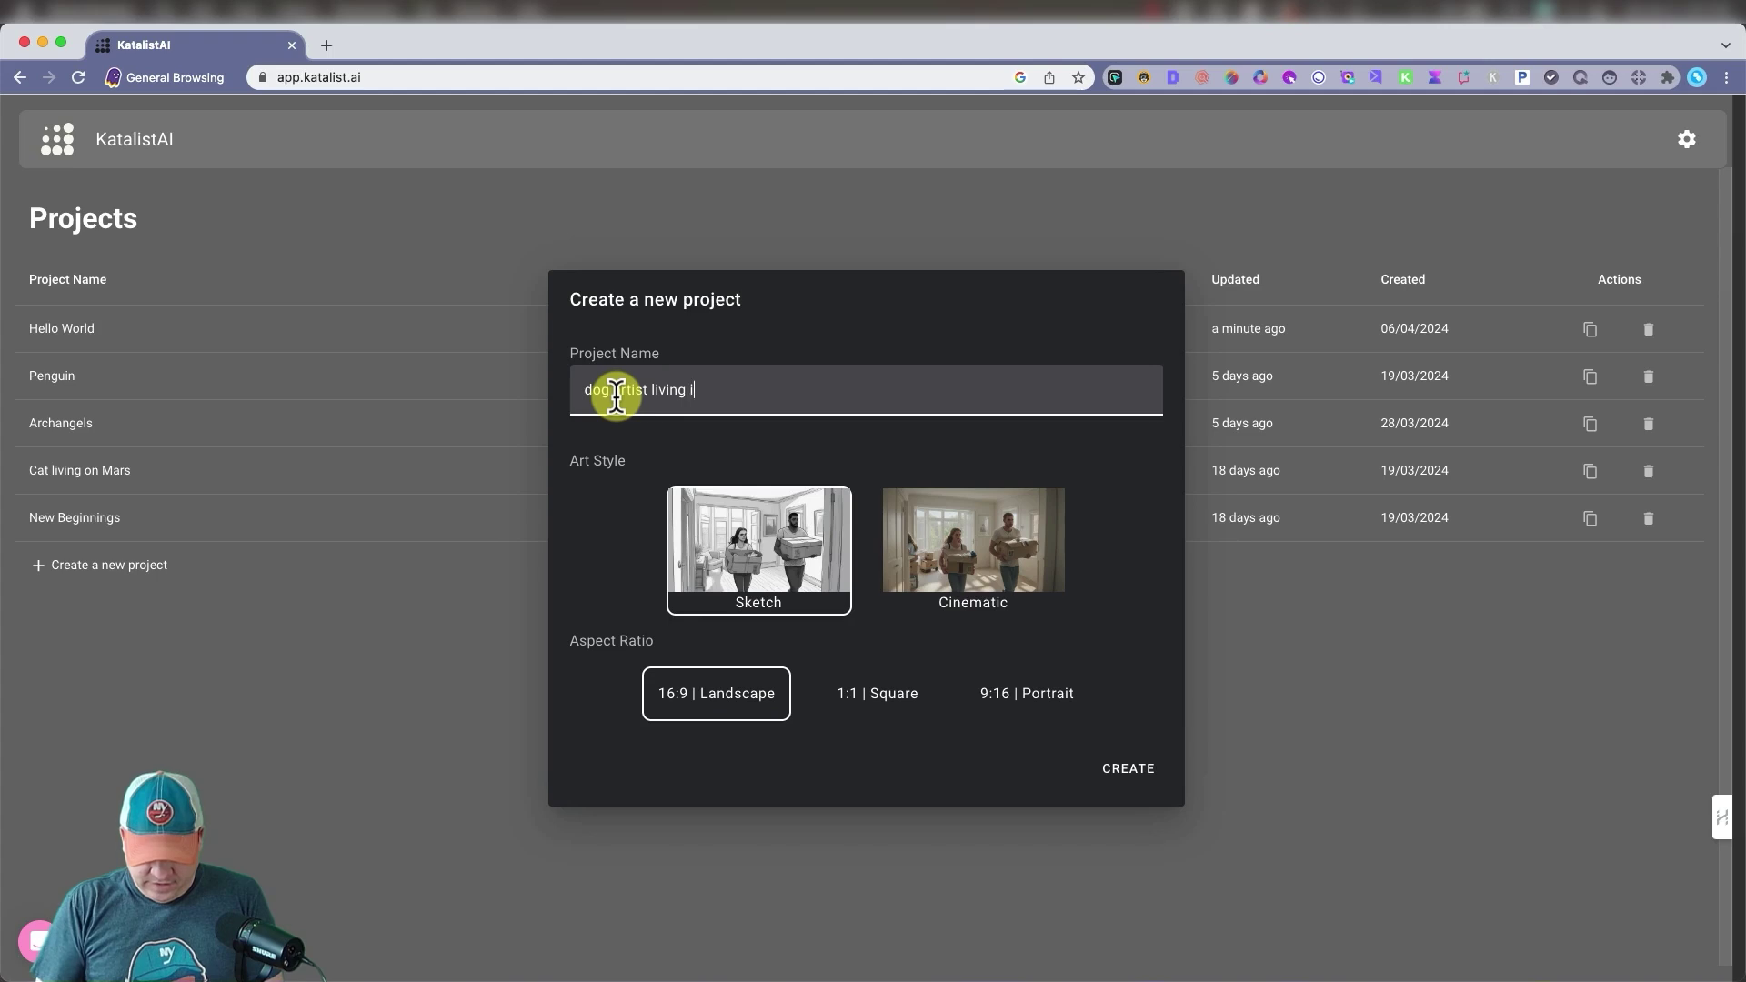
type("n Italy")
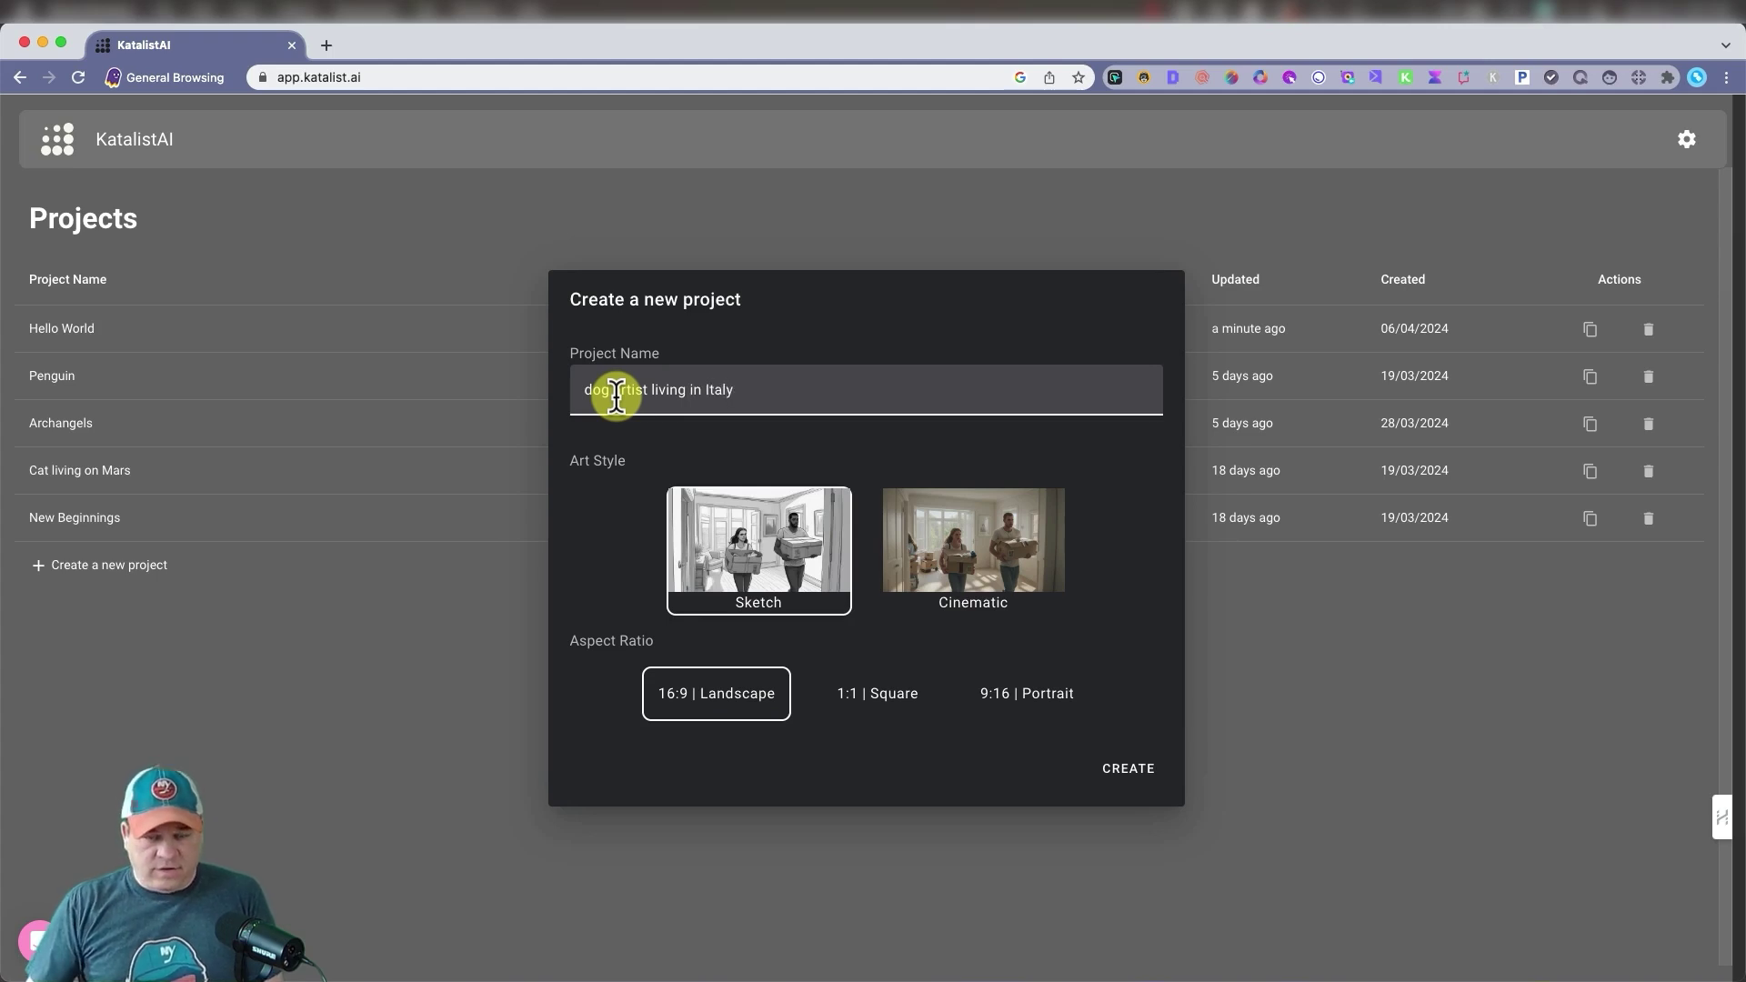
Create the project and confirm a drafted script from 'dog artist living and painting in Italy'.
left_click(1127, 775)
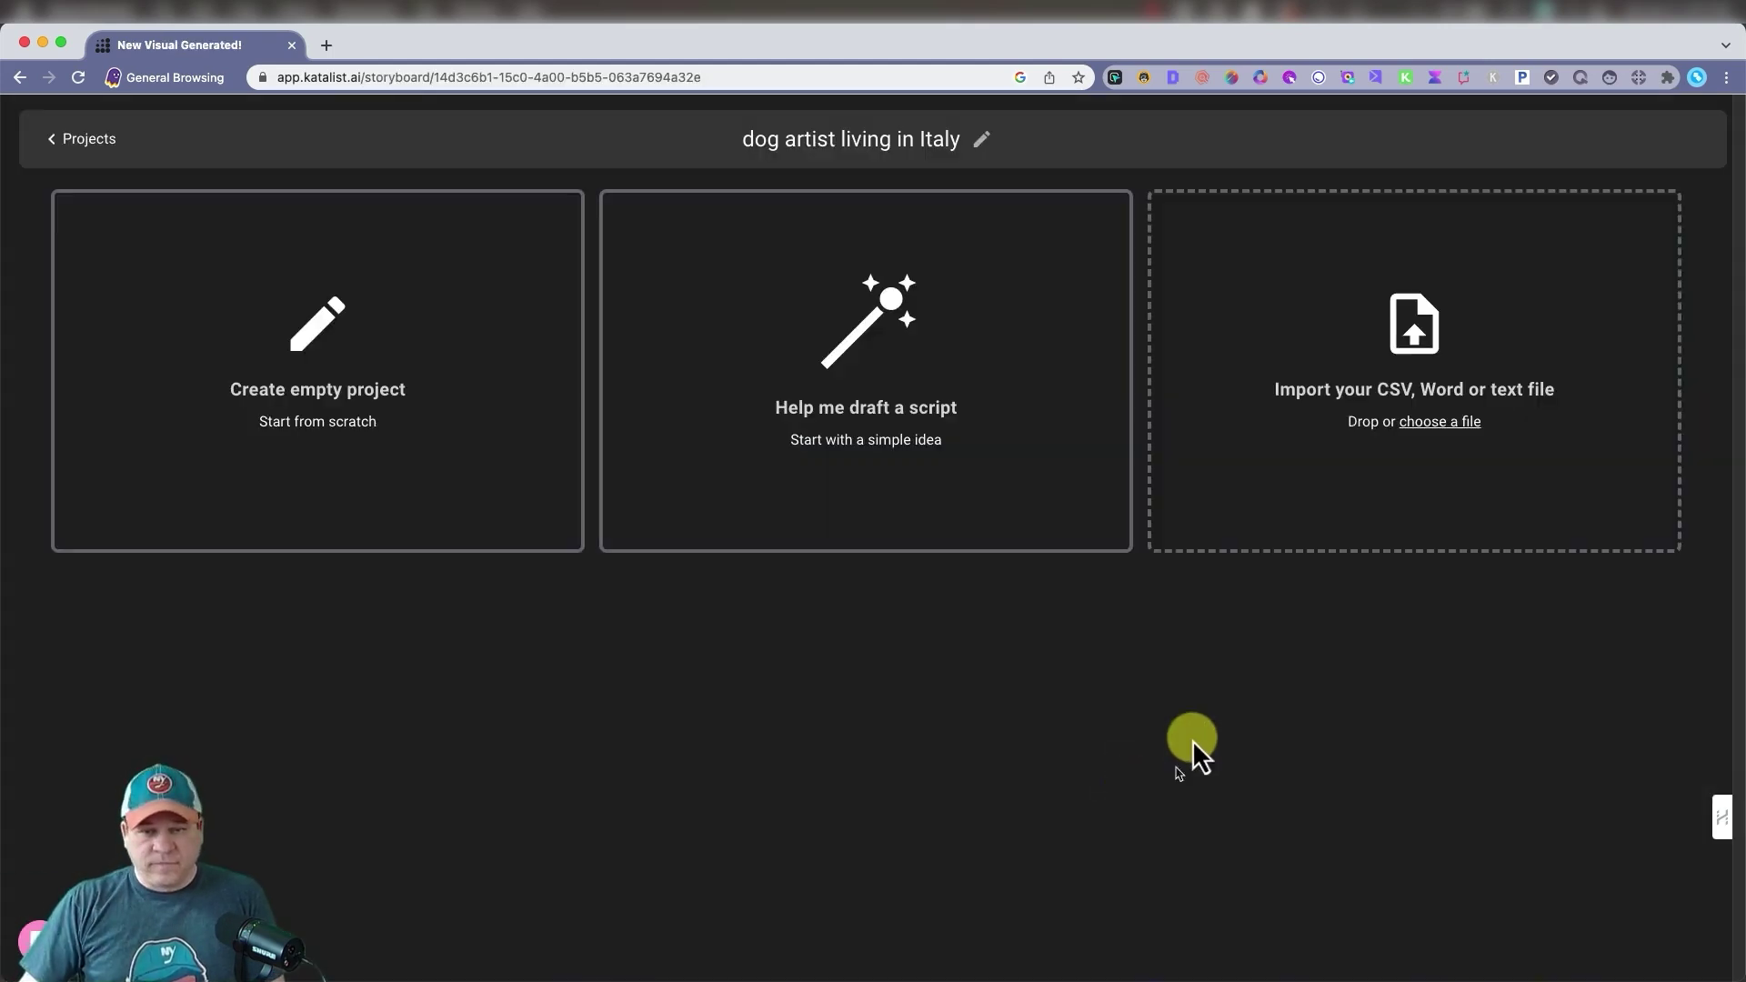
left_click(862, 360)
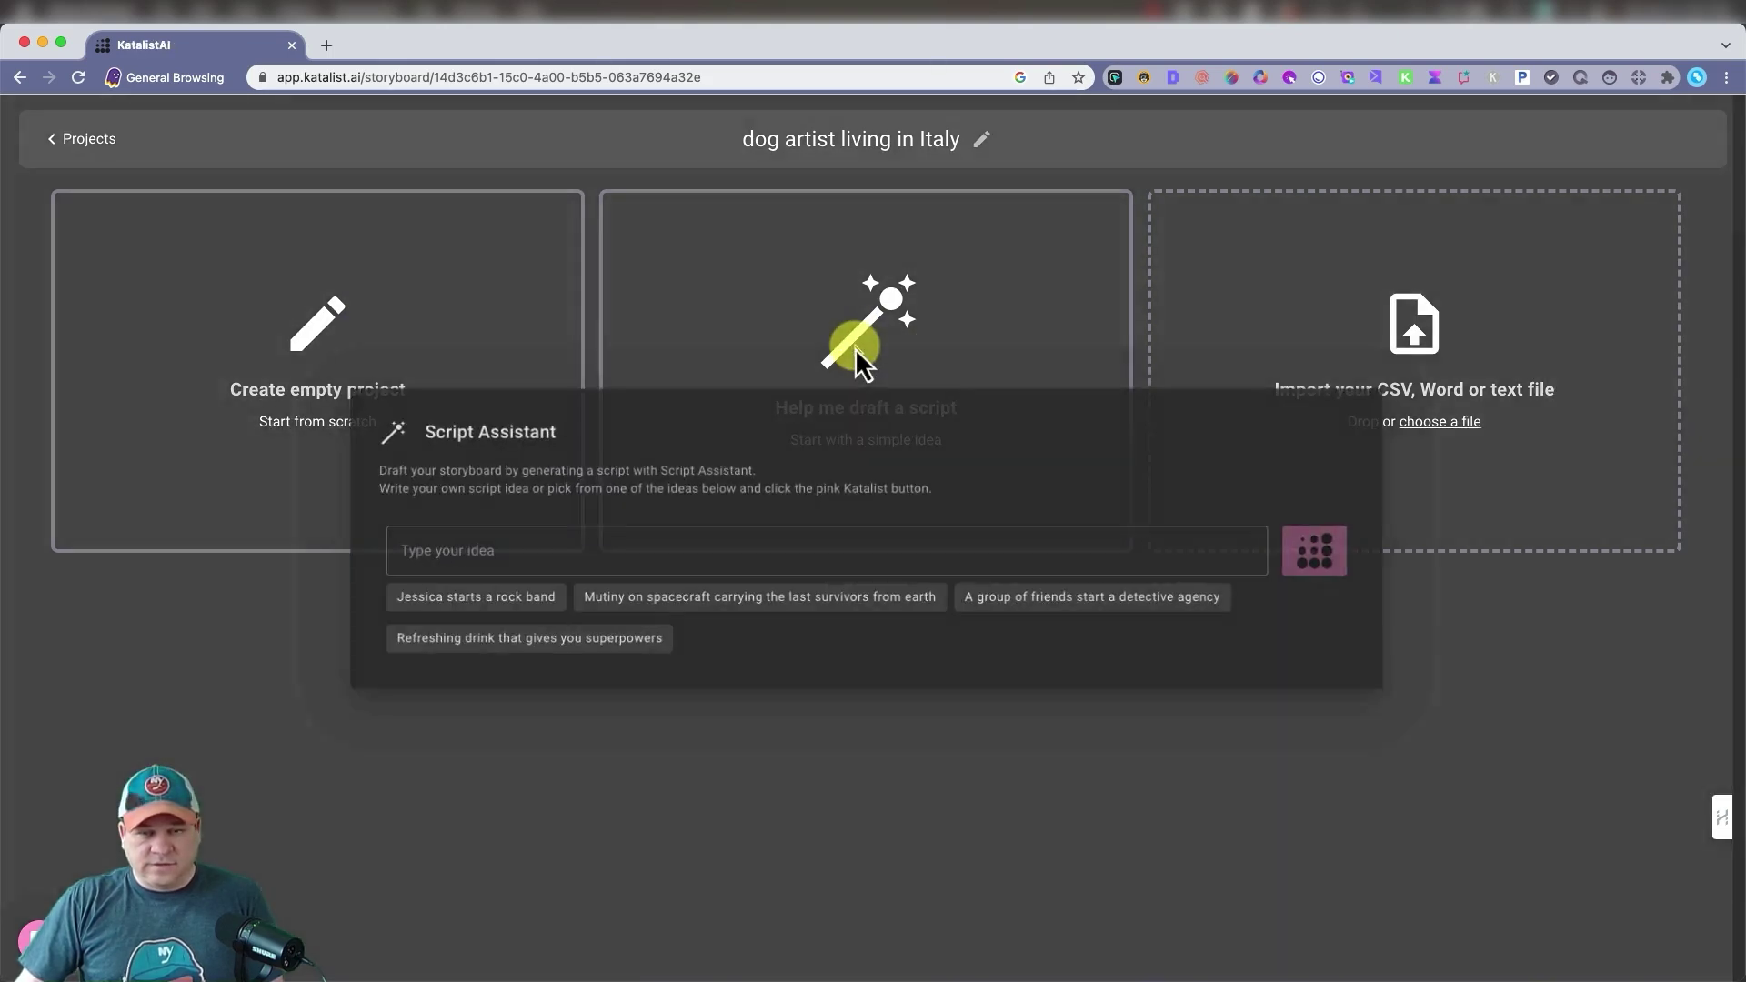
left_click(421, 546)
type("dog artist living ")
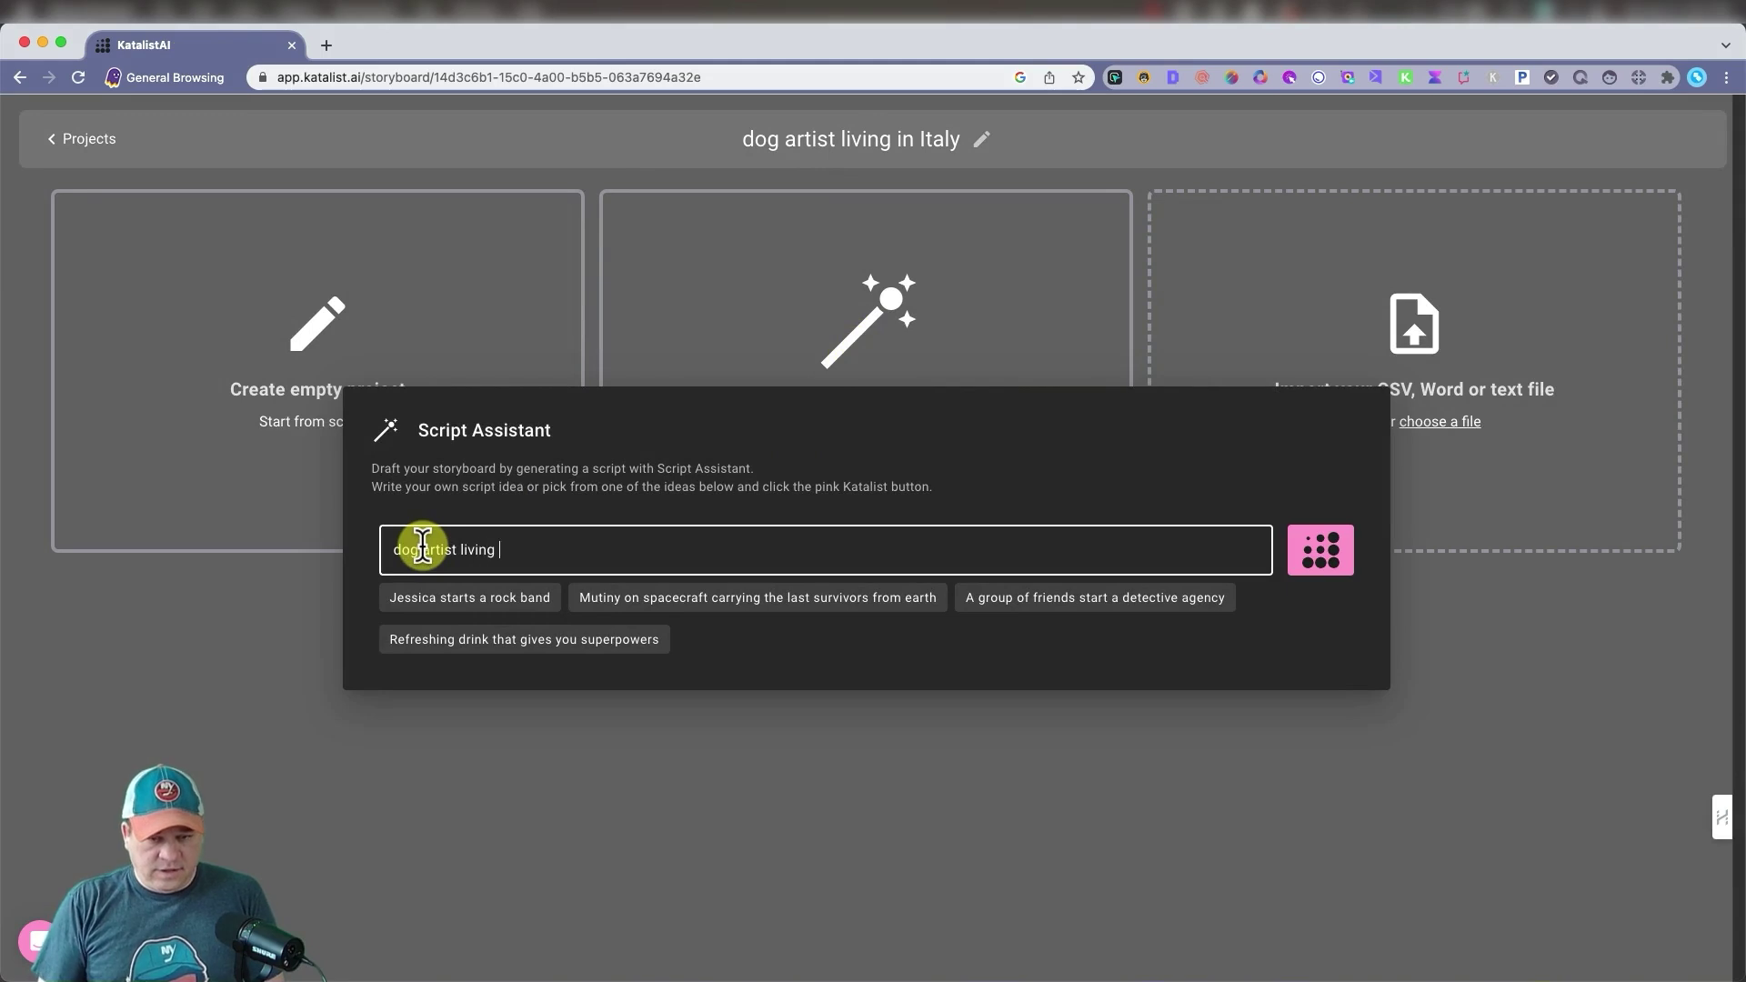
type("and paintin")
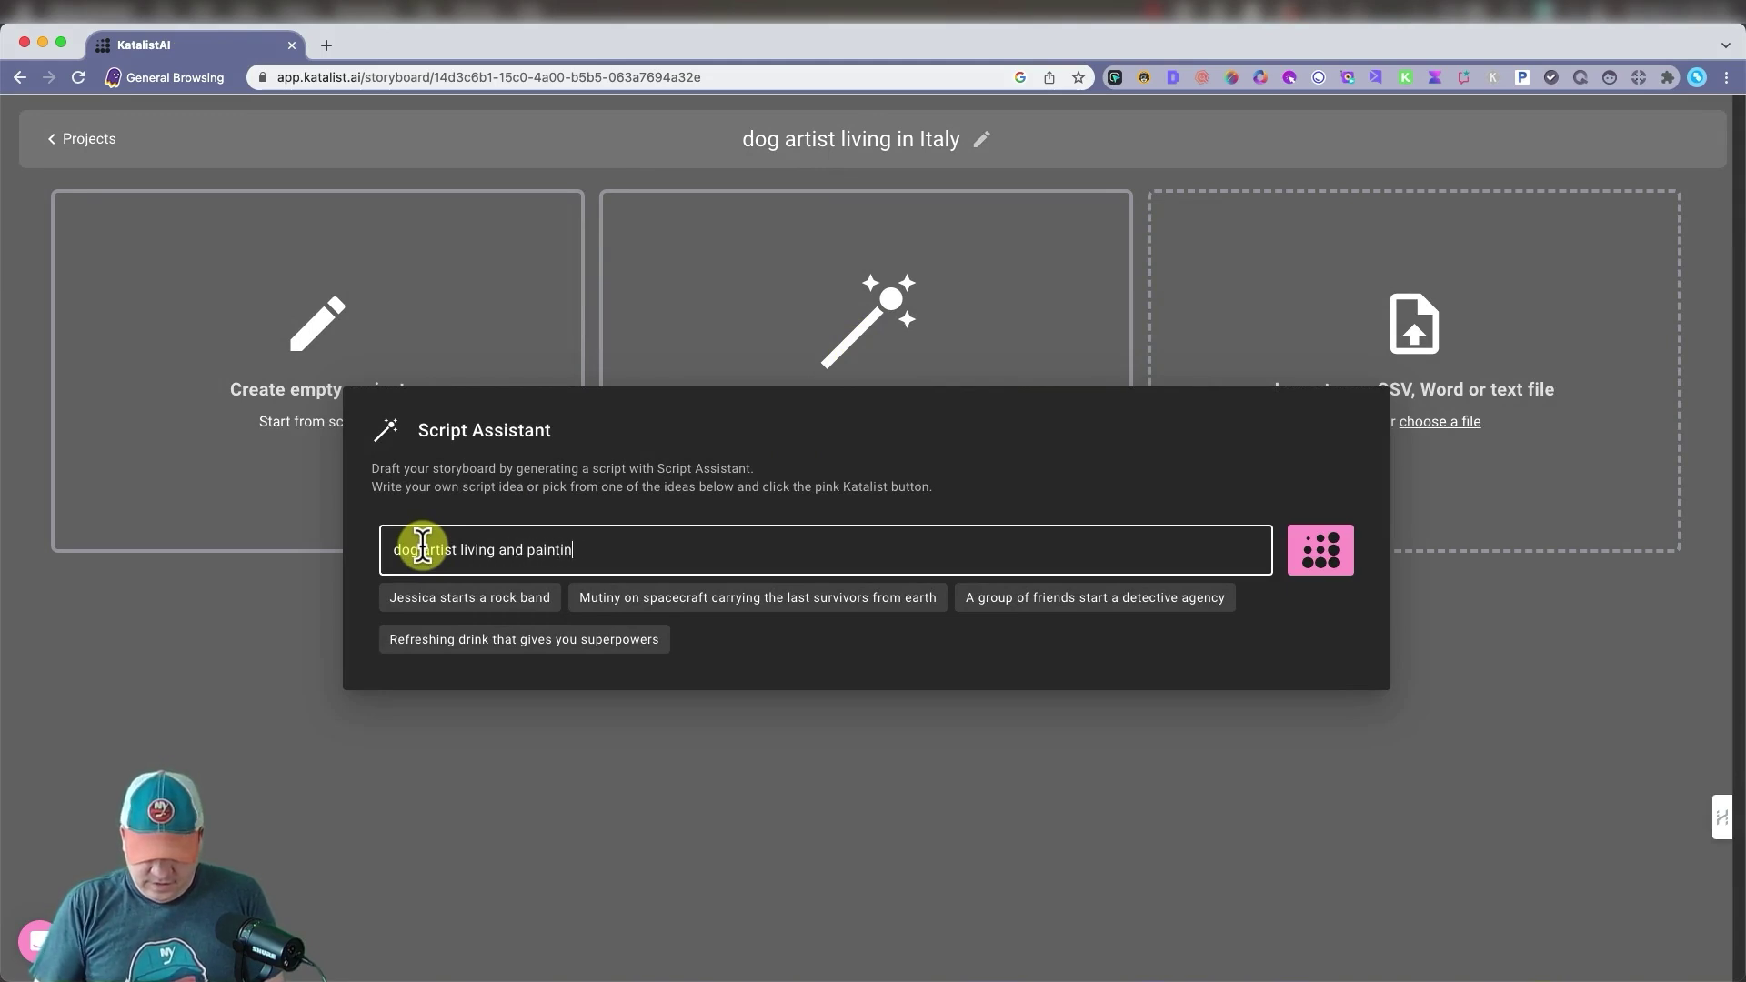
type("g in Italy")
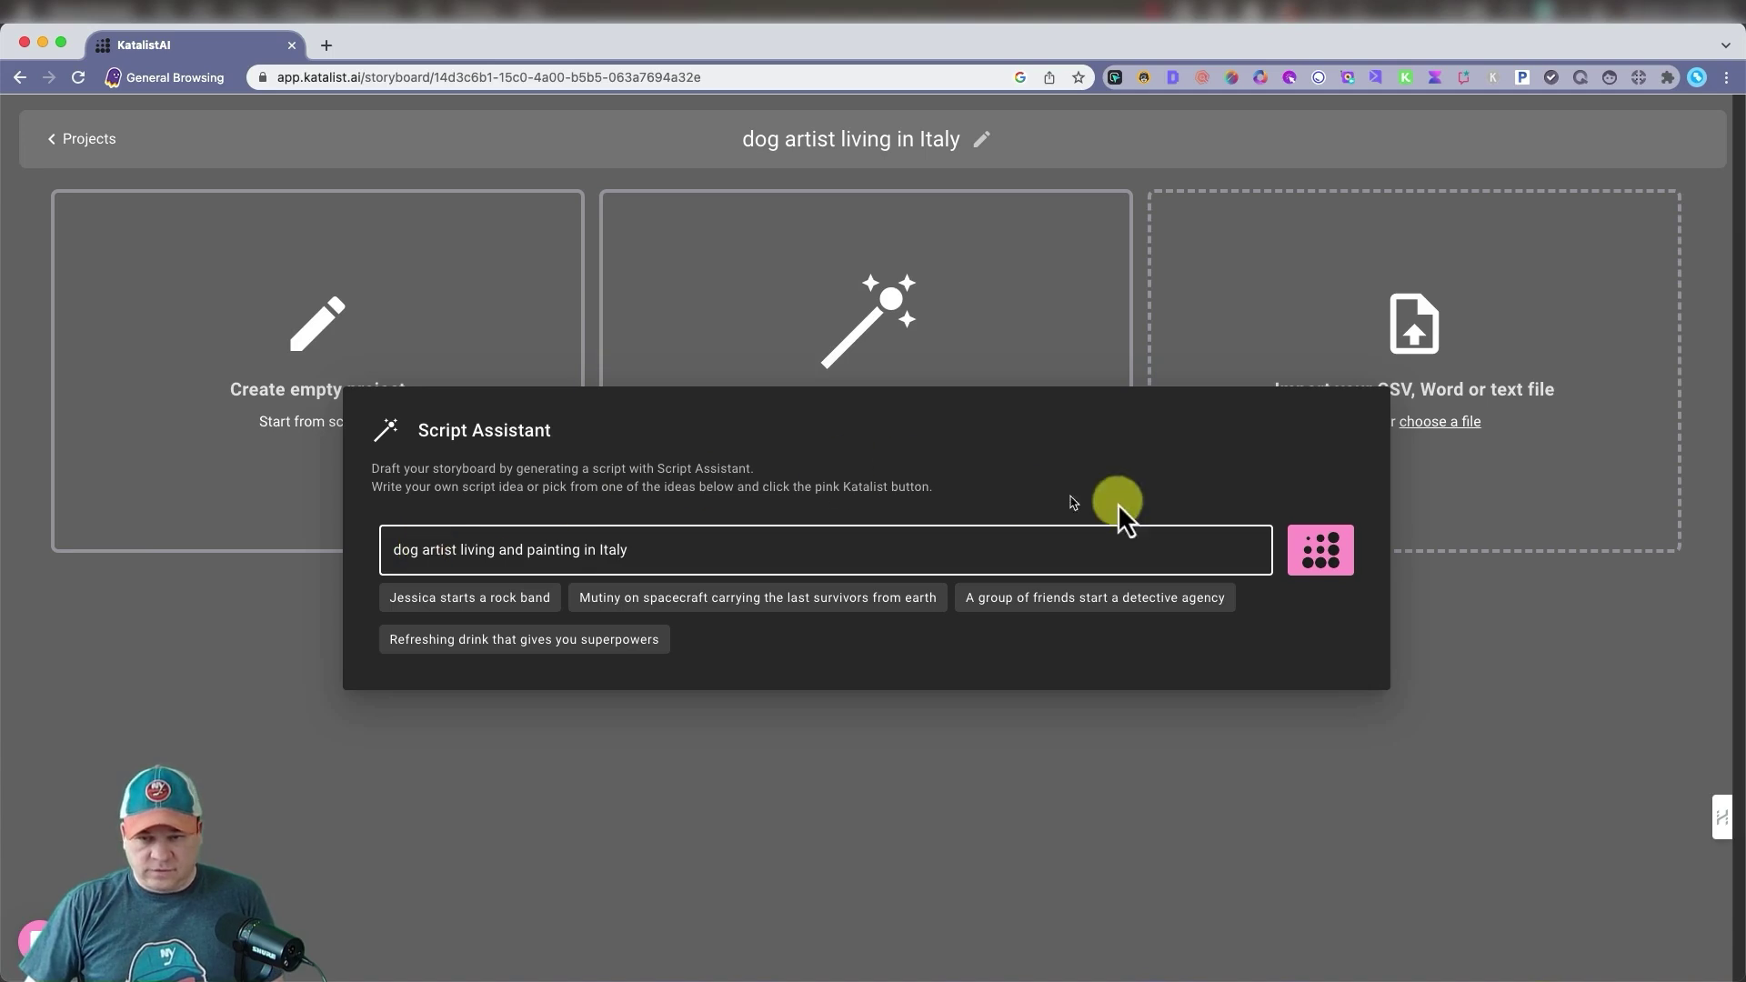
left_click(1330, 553)
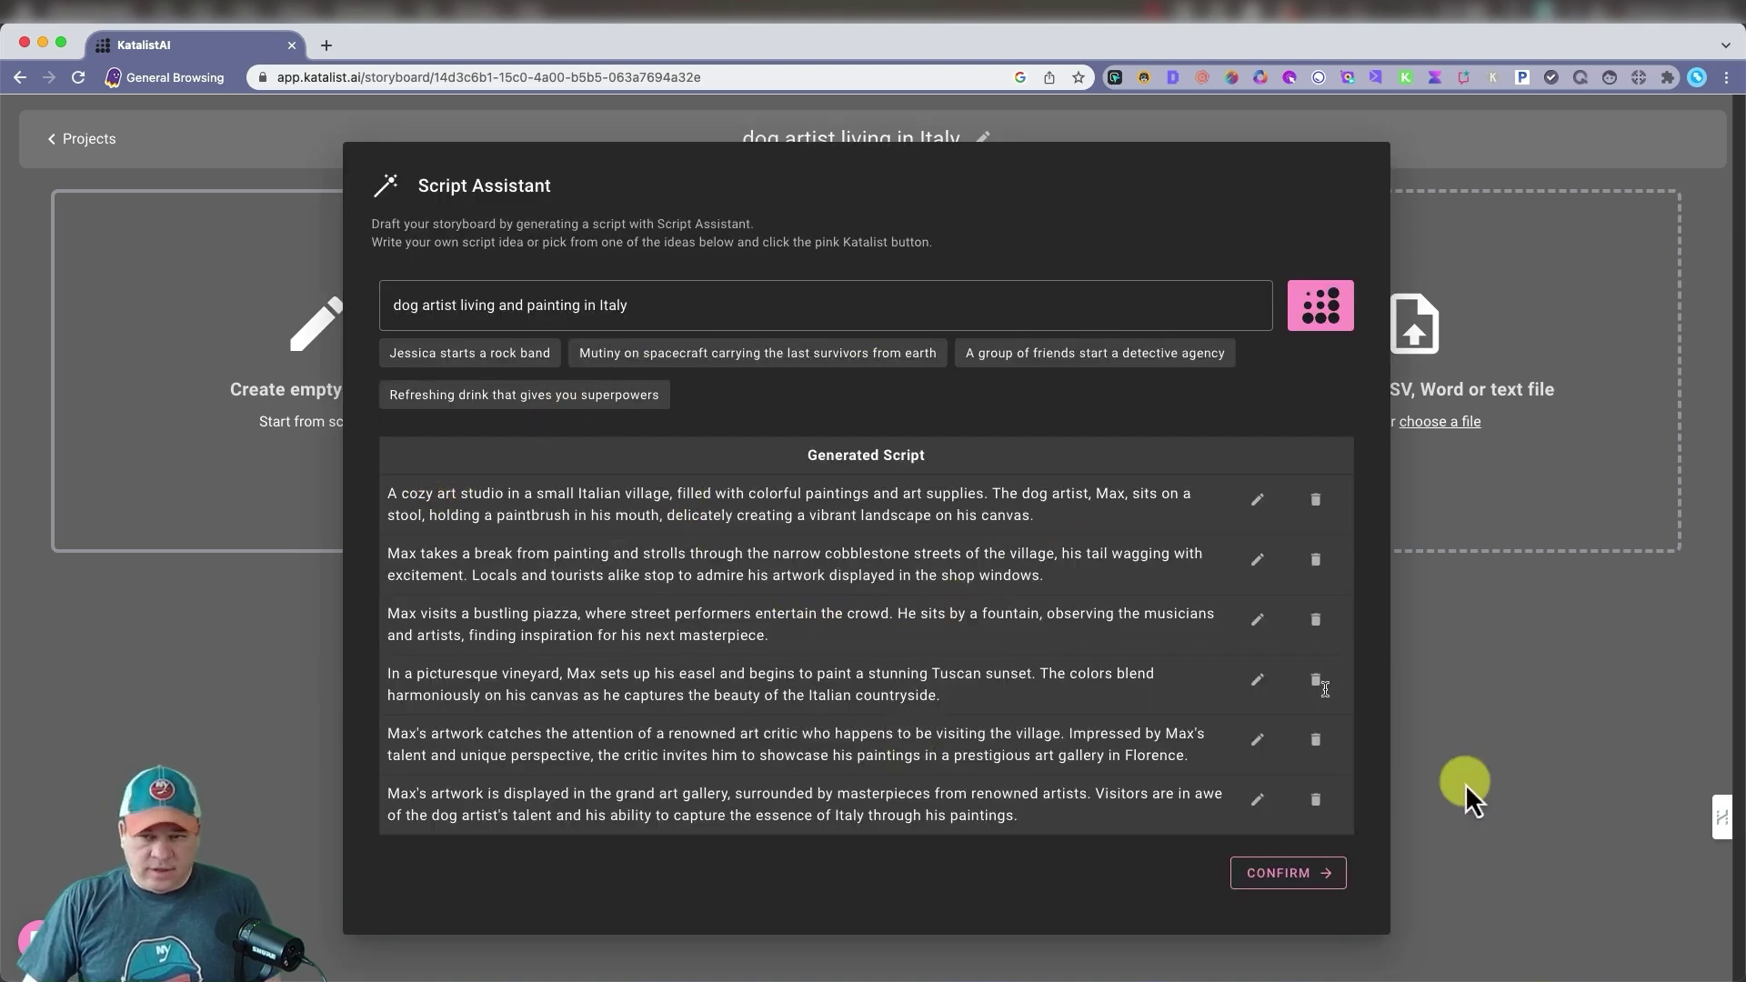
left_click(1319, 874)
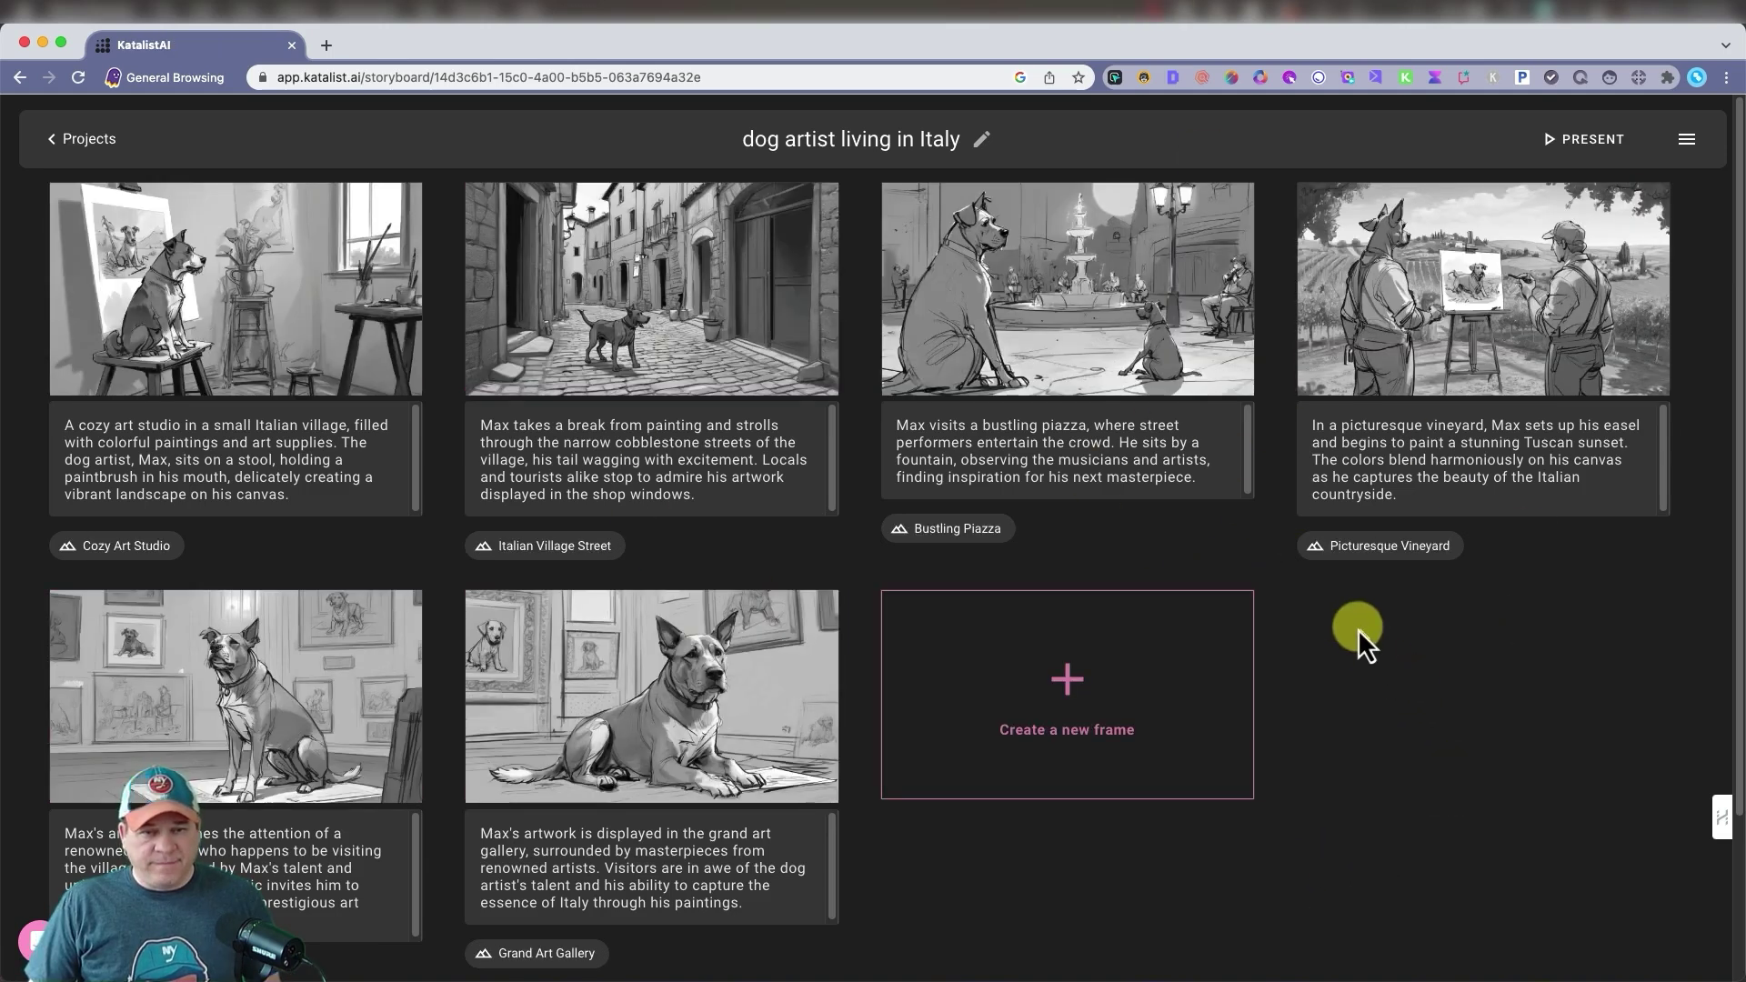
Wait for the six sketch frames, Cozy Art Studio through Grand Art Gallery, to finish rendering.
mouse_move(212, 357)
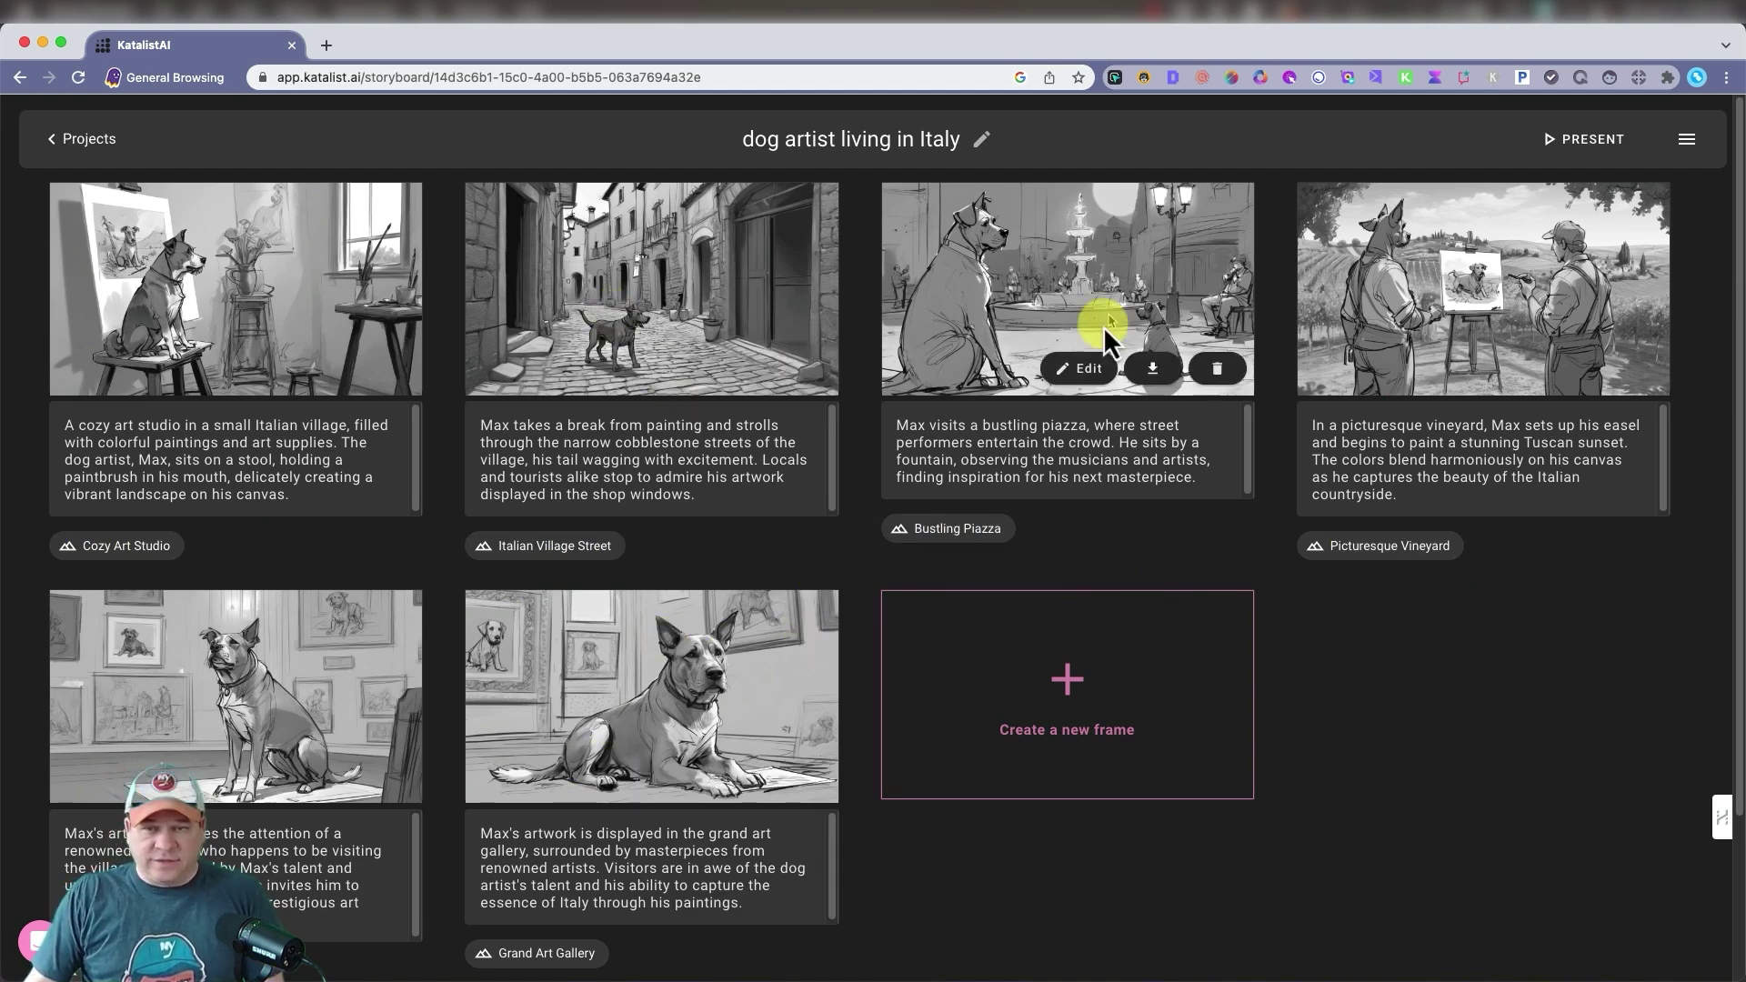
Replace 'pencil sketch' with 'cartoon drawing' in the village street shot's creative direction and regenerate it.
left_click(673, 369)
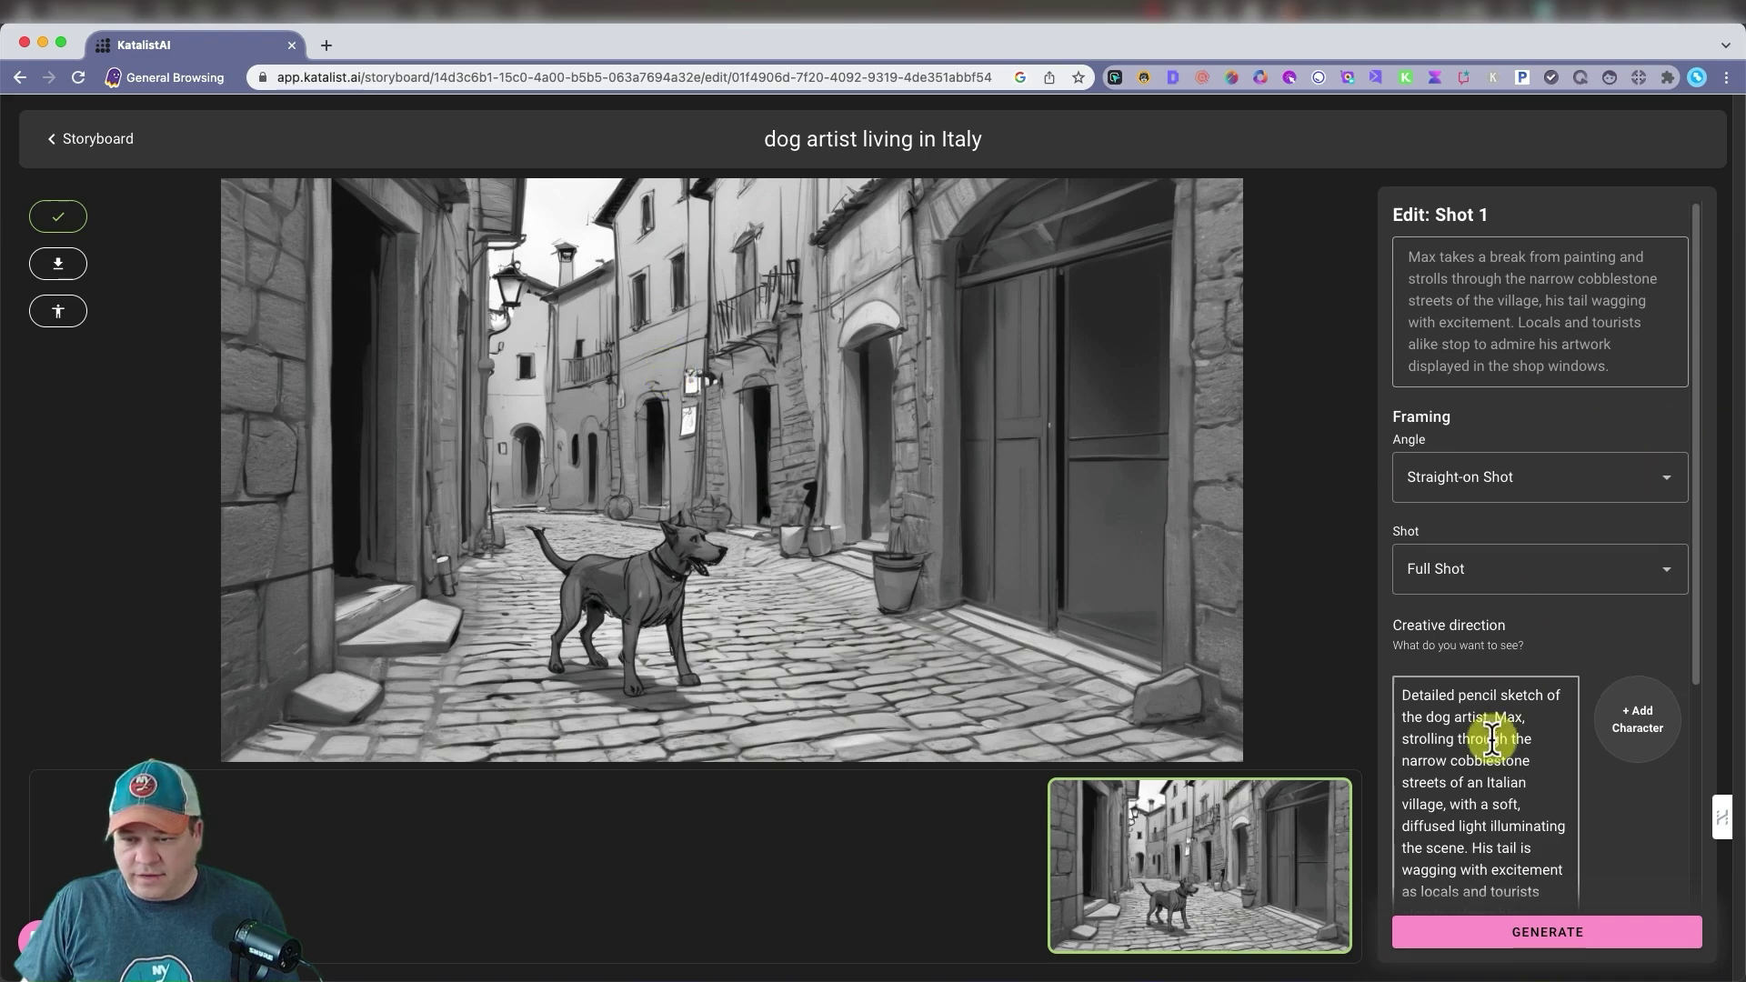
scroll(1492, 729, "down", 1)
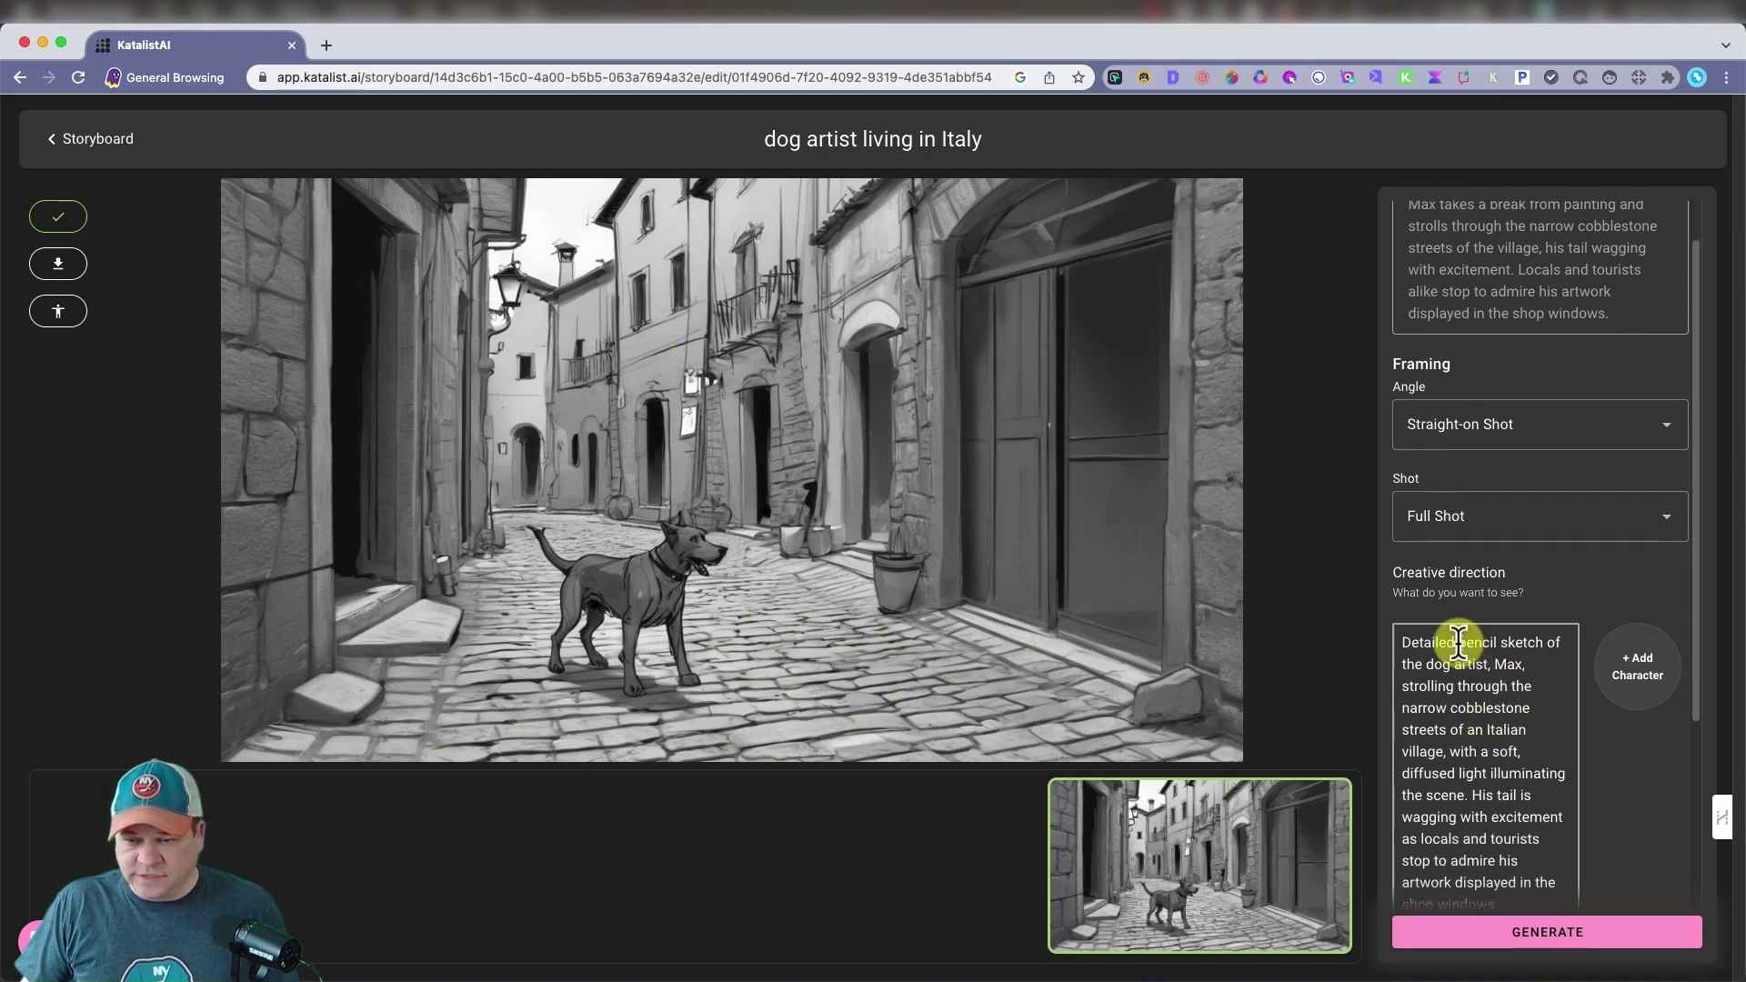
left_click(1480, 642)
left_click_drag(1481, 642, 1551, 642)
type("cartoon drawing")
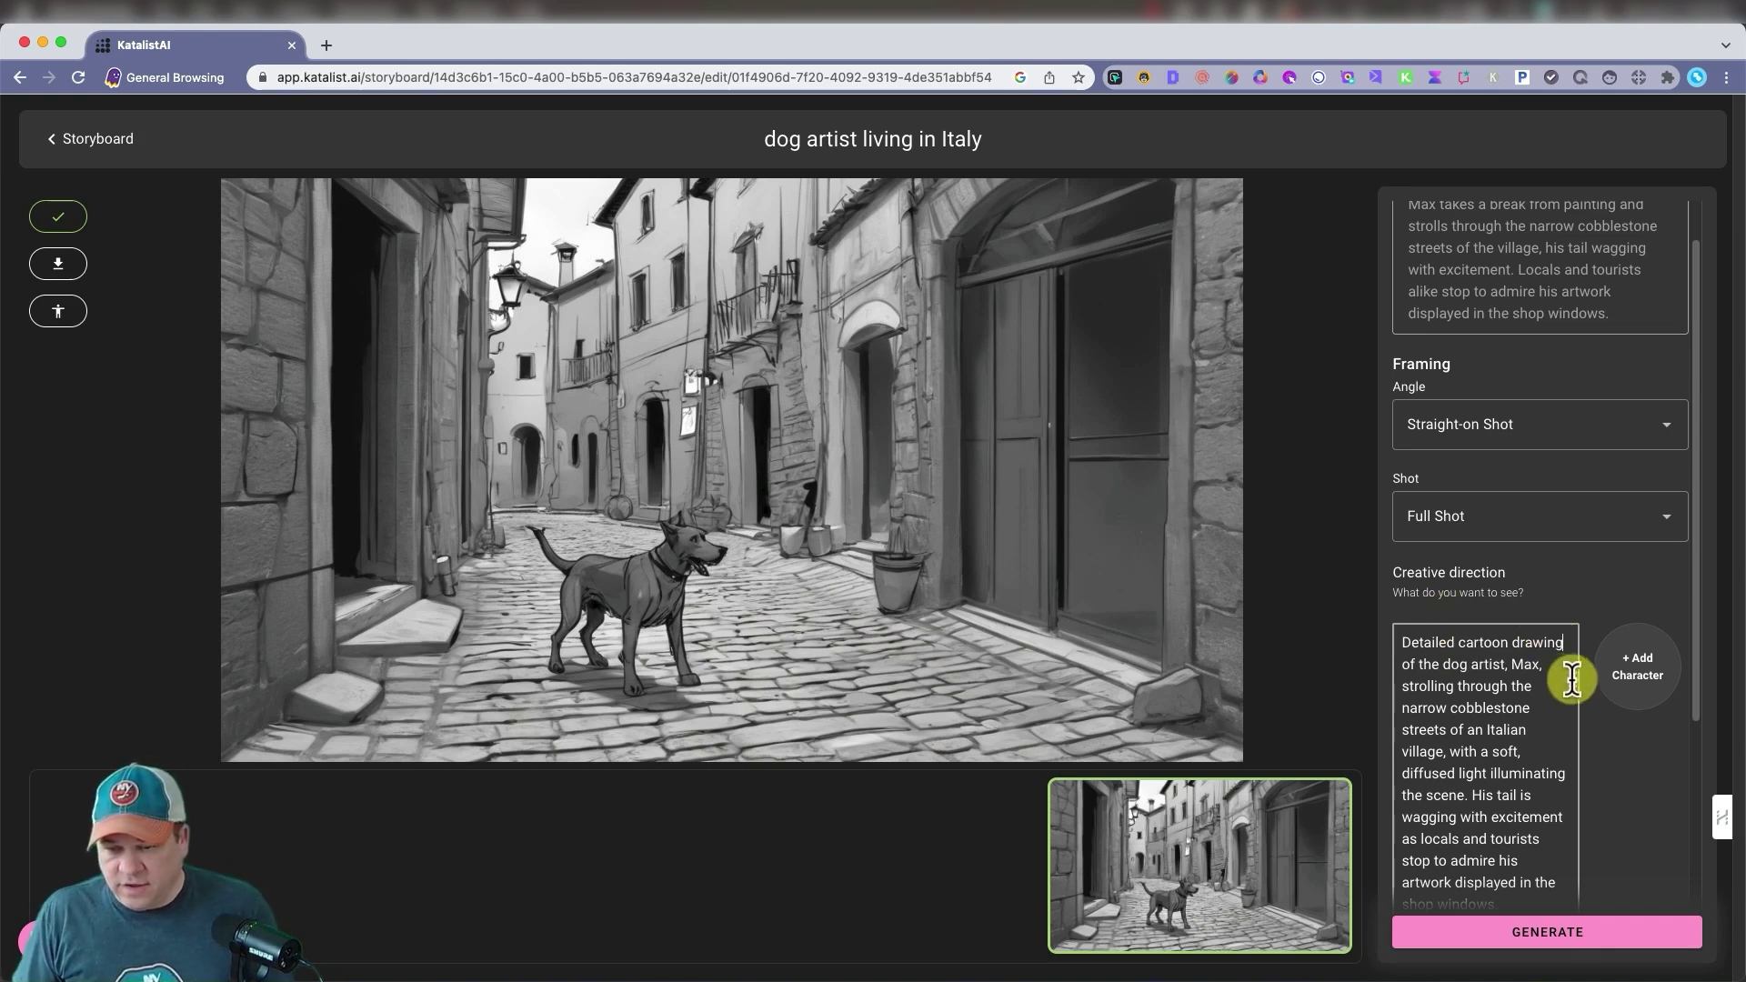
scroll(1479, 655, "down", 5)
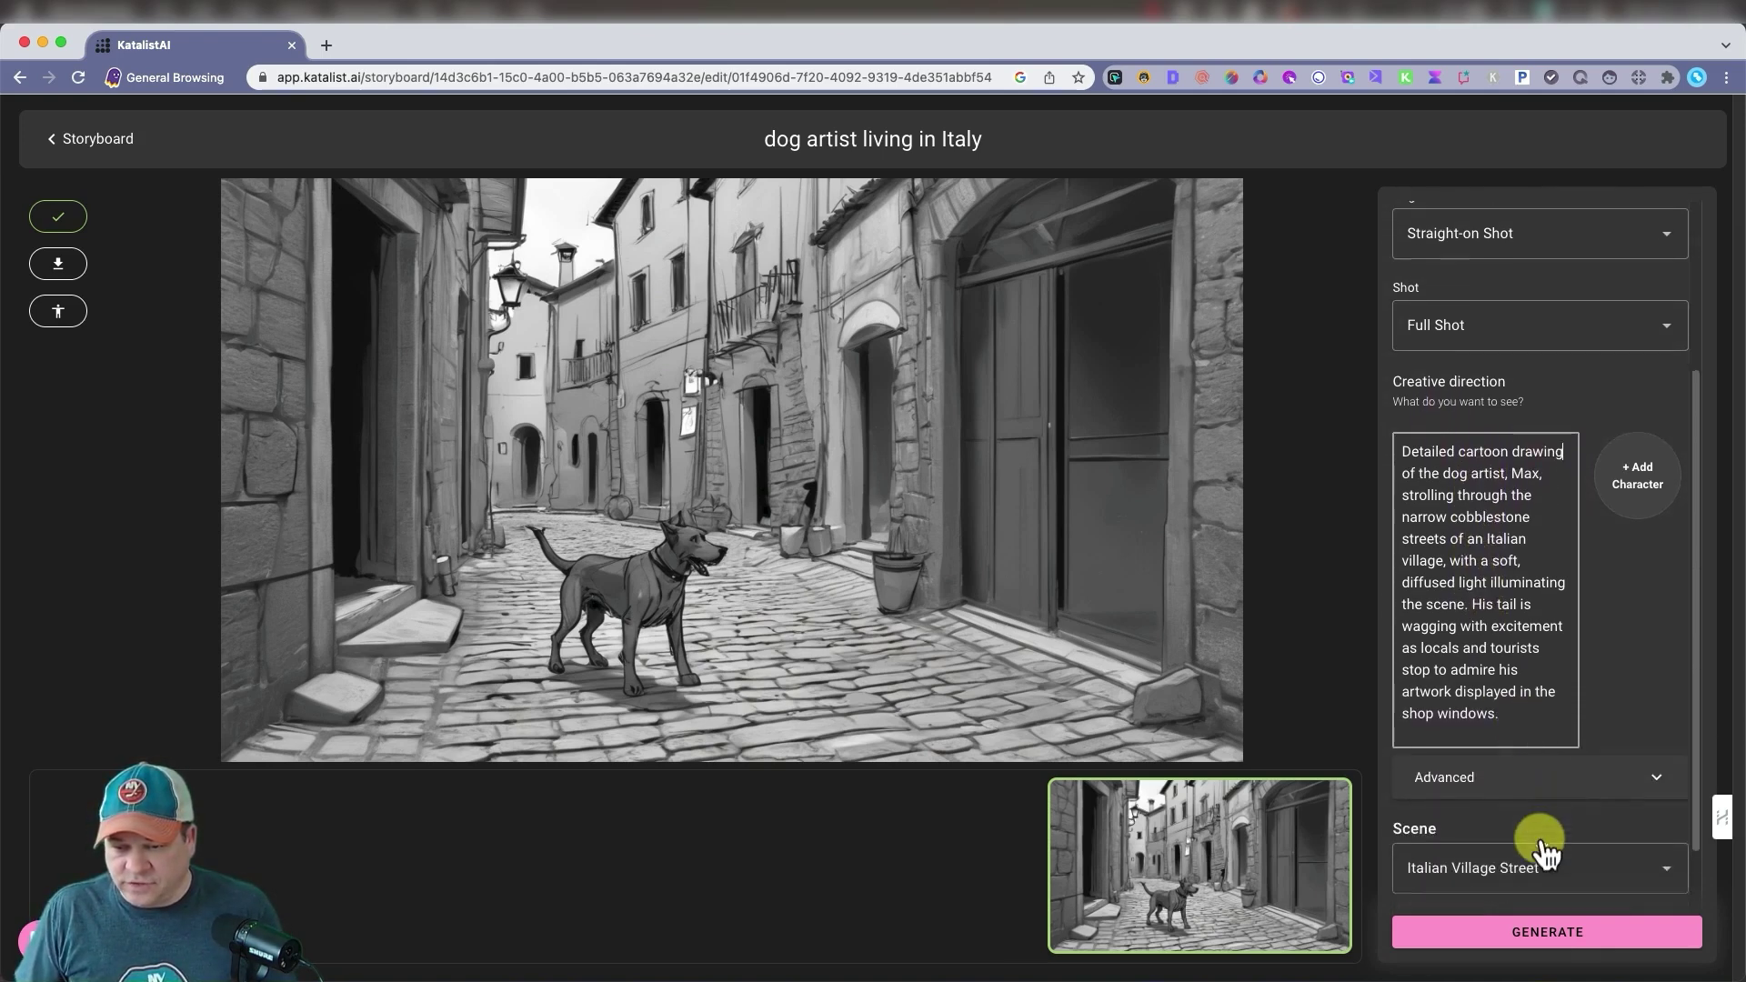
scroll(1543, 784, "down", 2)
left_click(1546, 929)
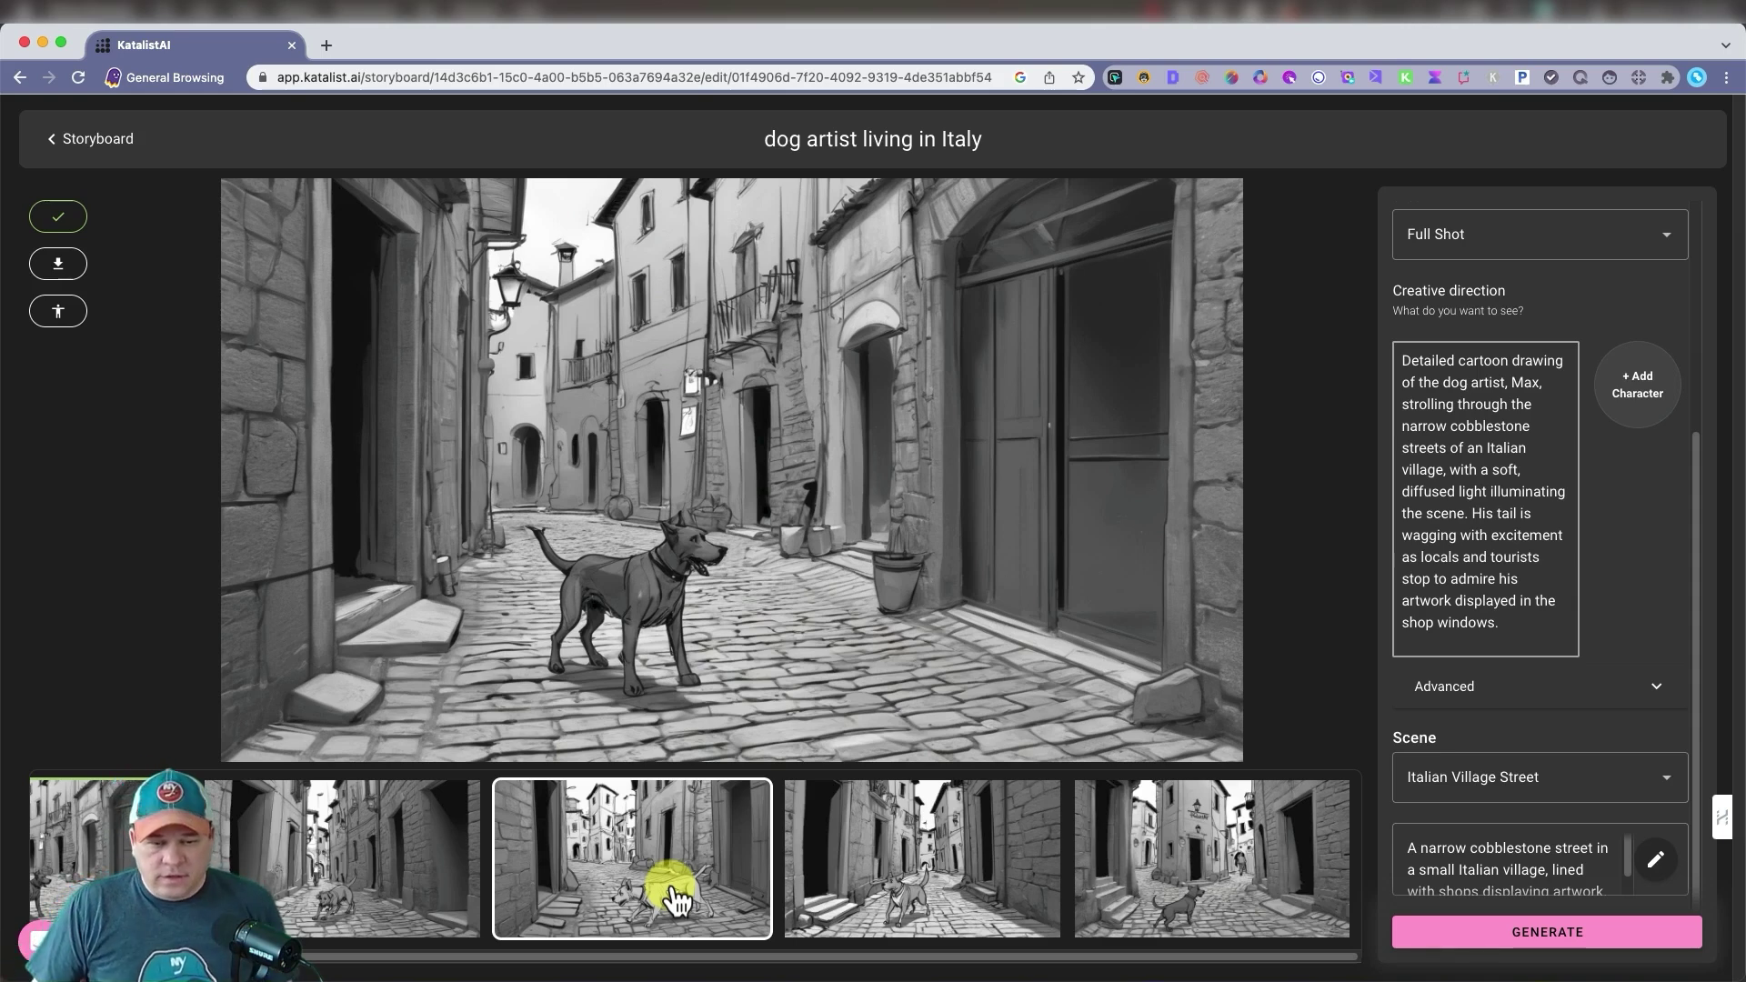
Pick the fourth street variation and drag a pose figure right and down onto the walking dog.
left_click(632, 873)
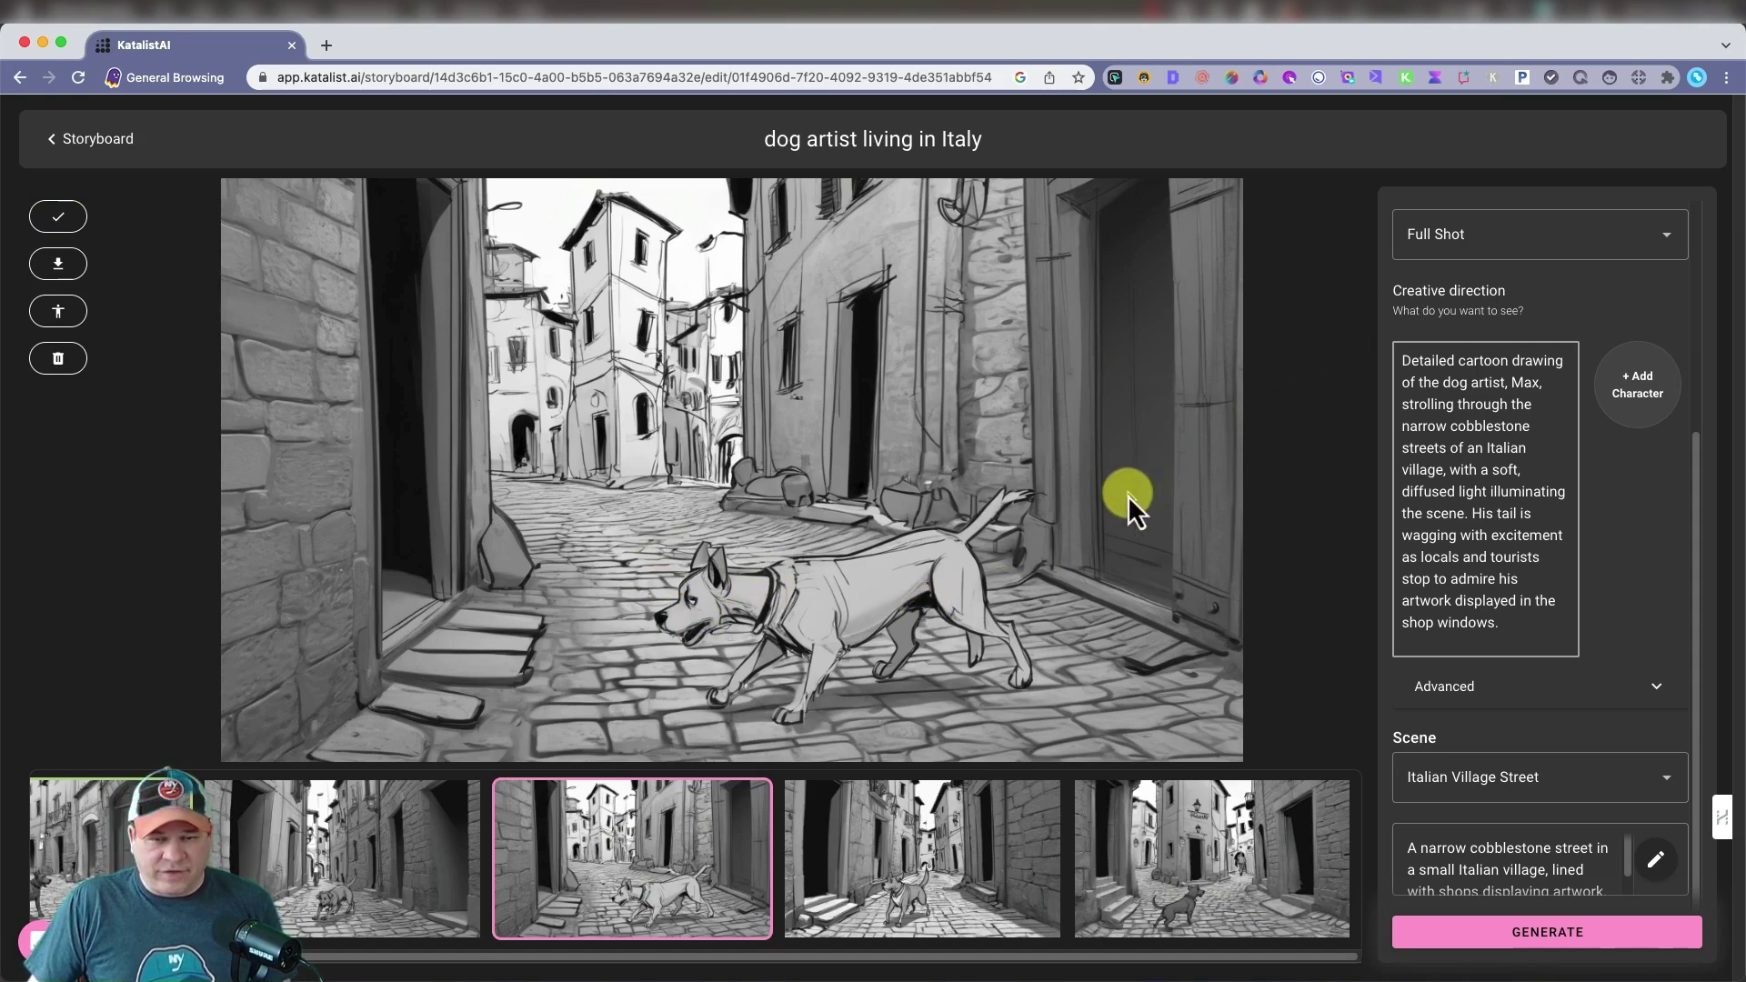
left_click(904, 818)
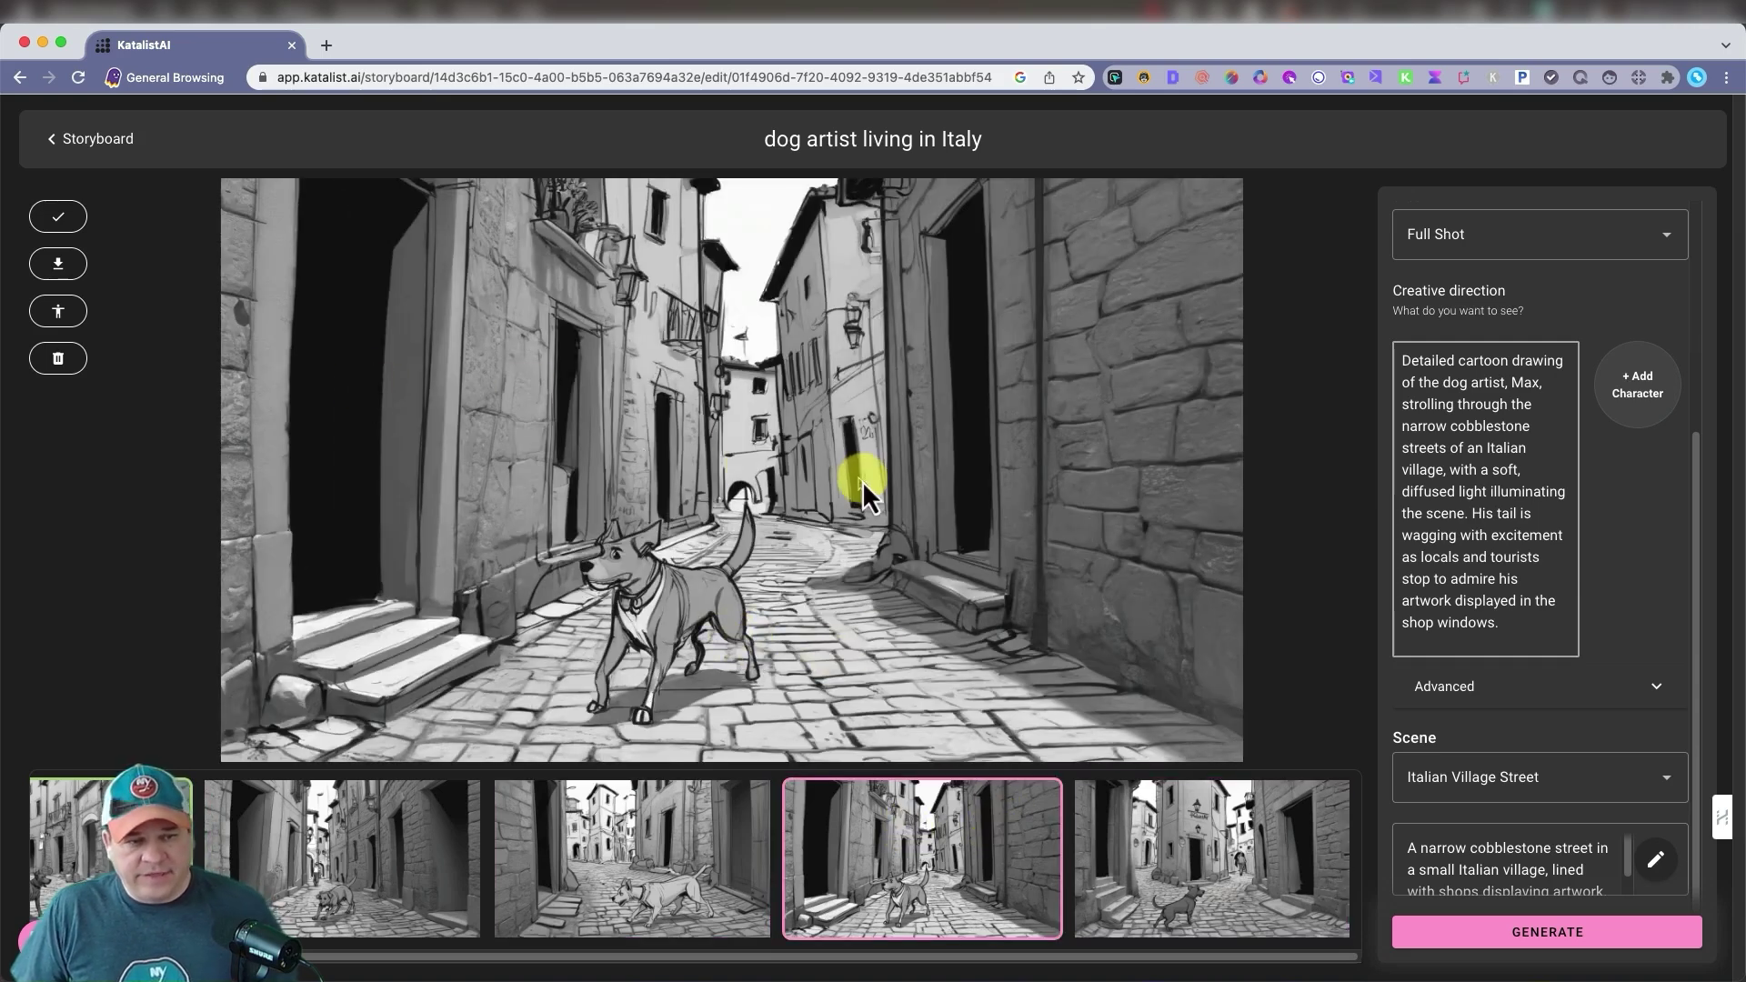
left_click(58, 312)
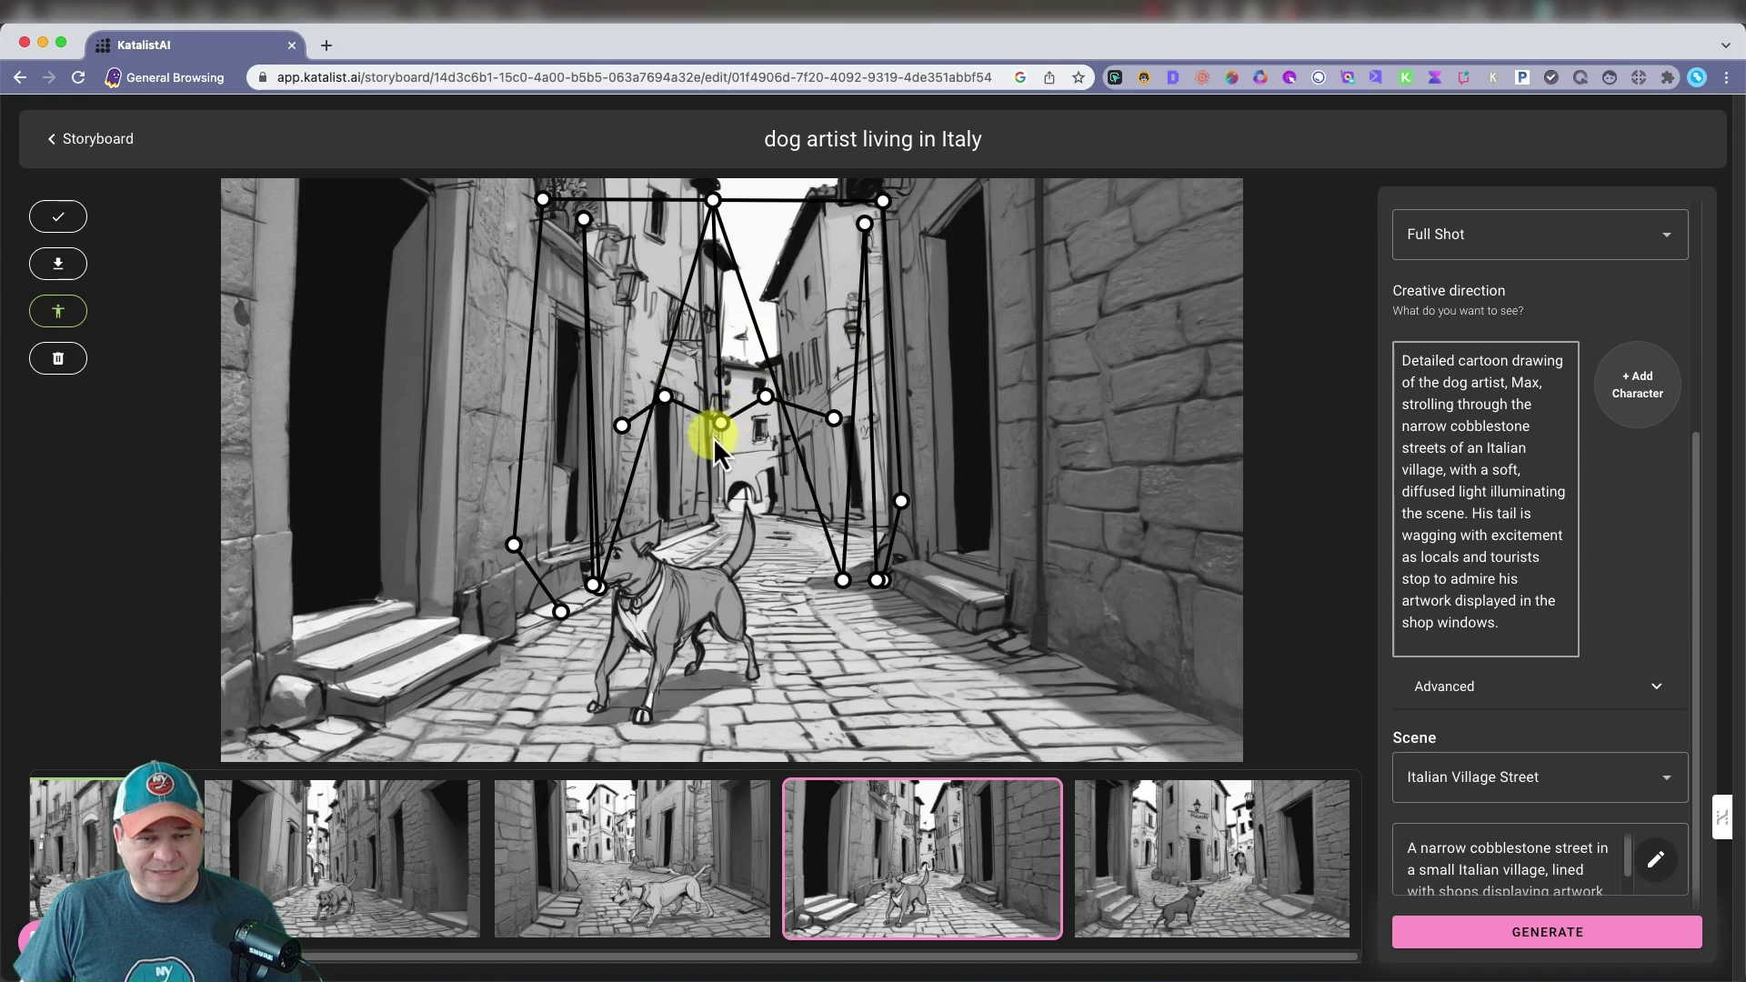
left_click_drag(717, 433, 822, 518)
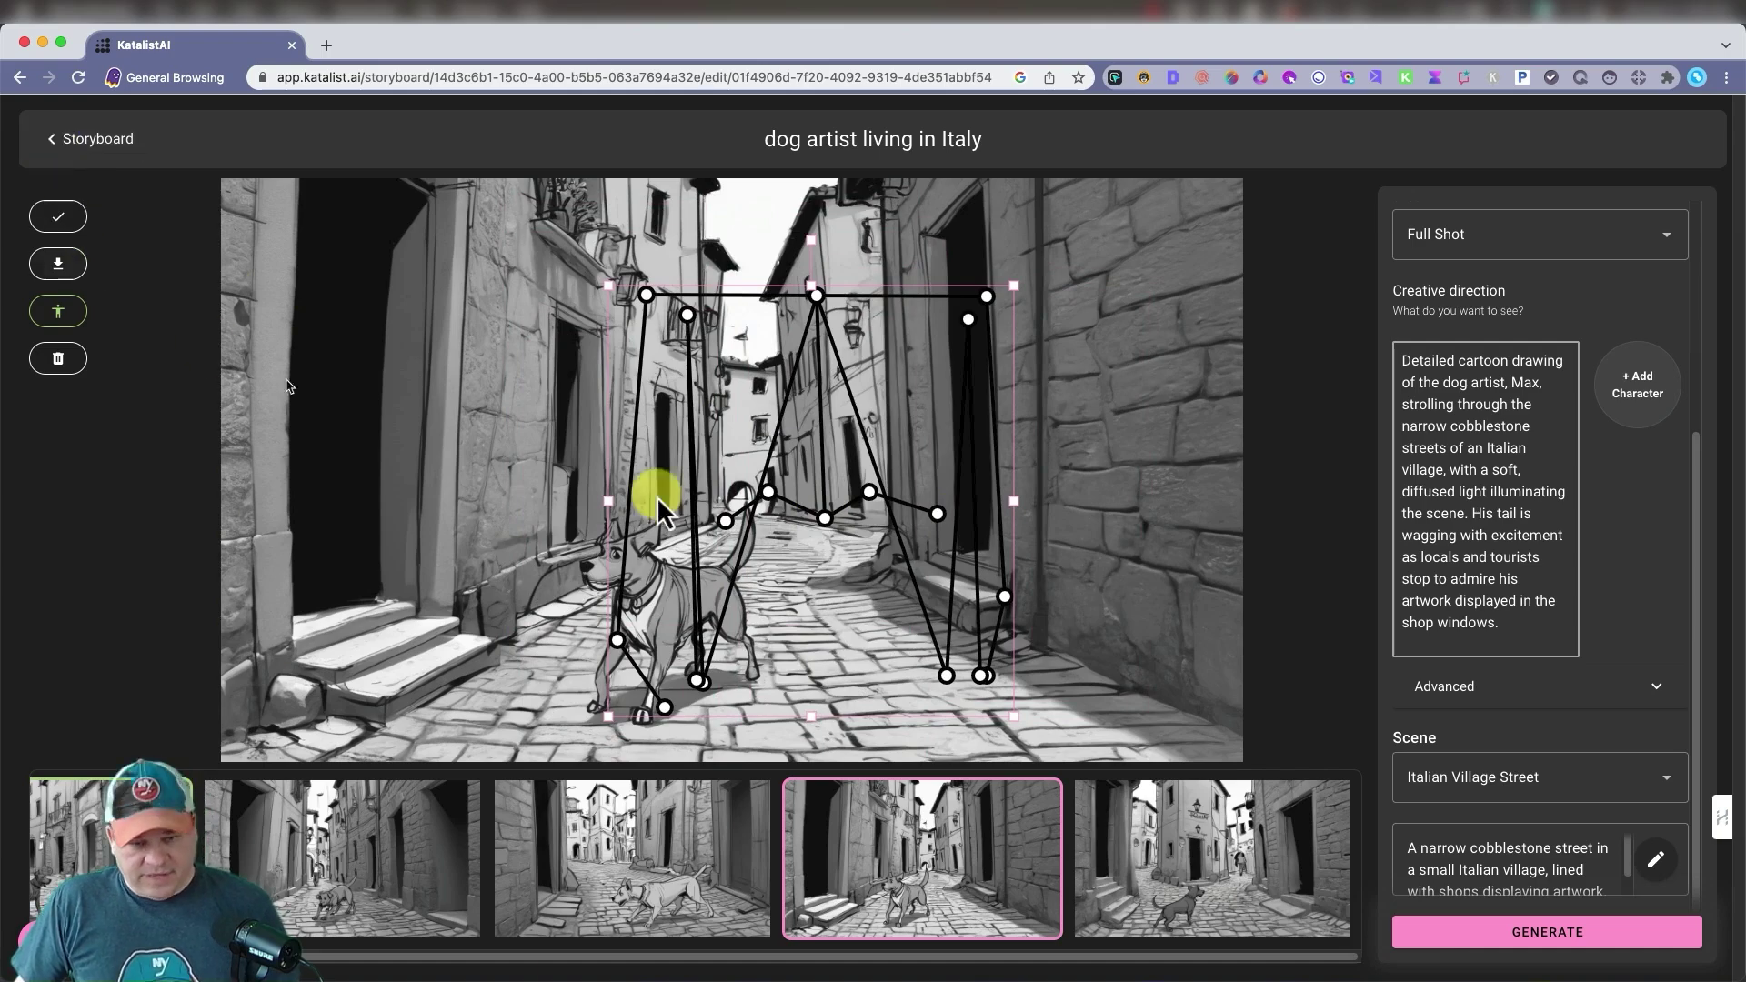
Return to the dog artist storyboard, preview it as a presentation, then go back to it.
left_click(66, 139)
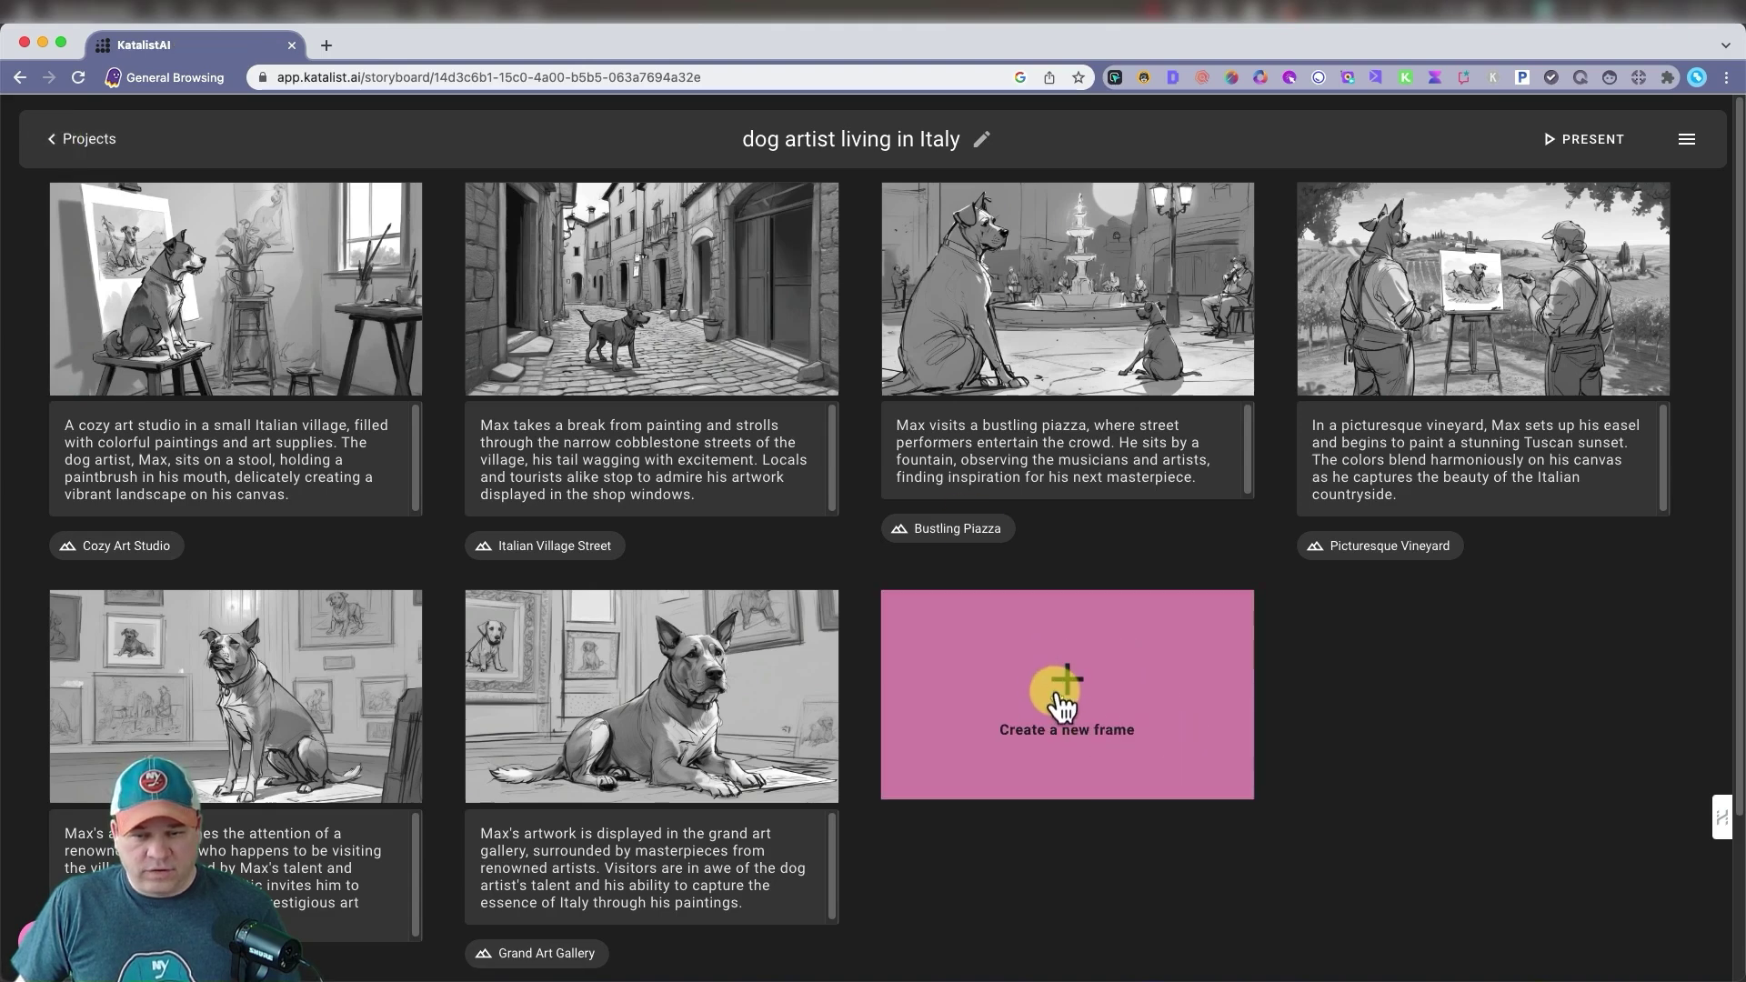
scroll(927, 750, "down", 3)
scroll(933, 749, "up", 3)
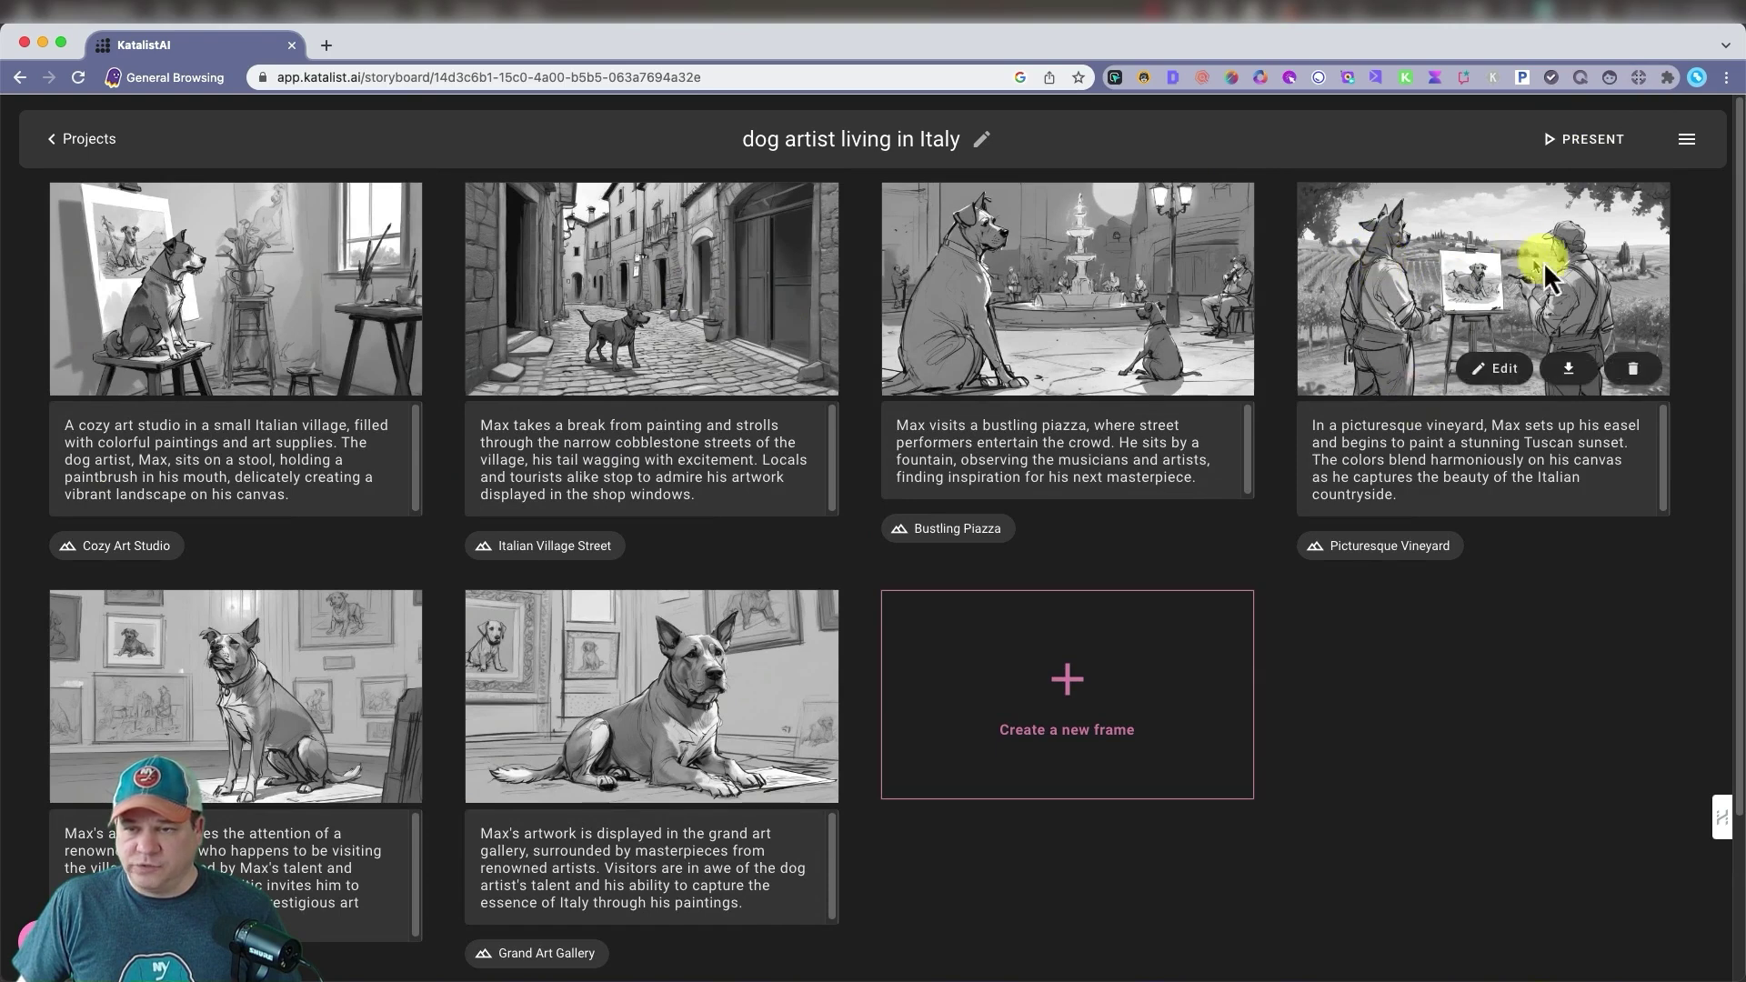
left_click(1552, 140)
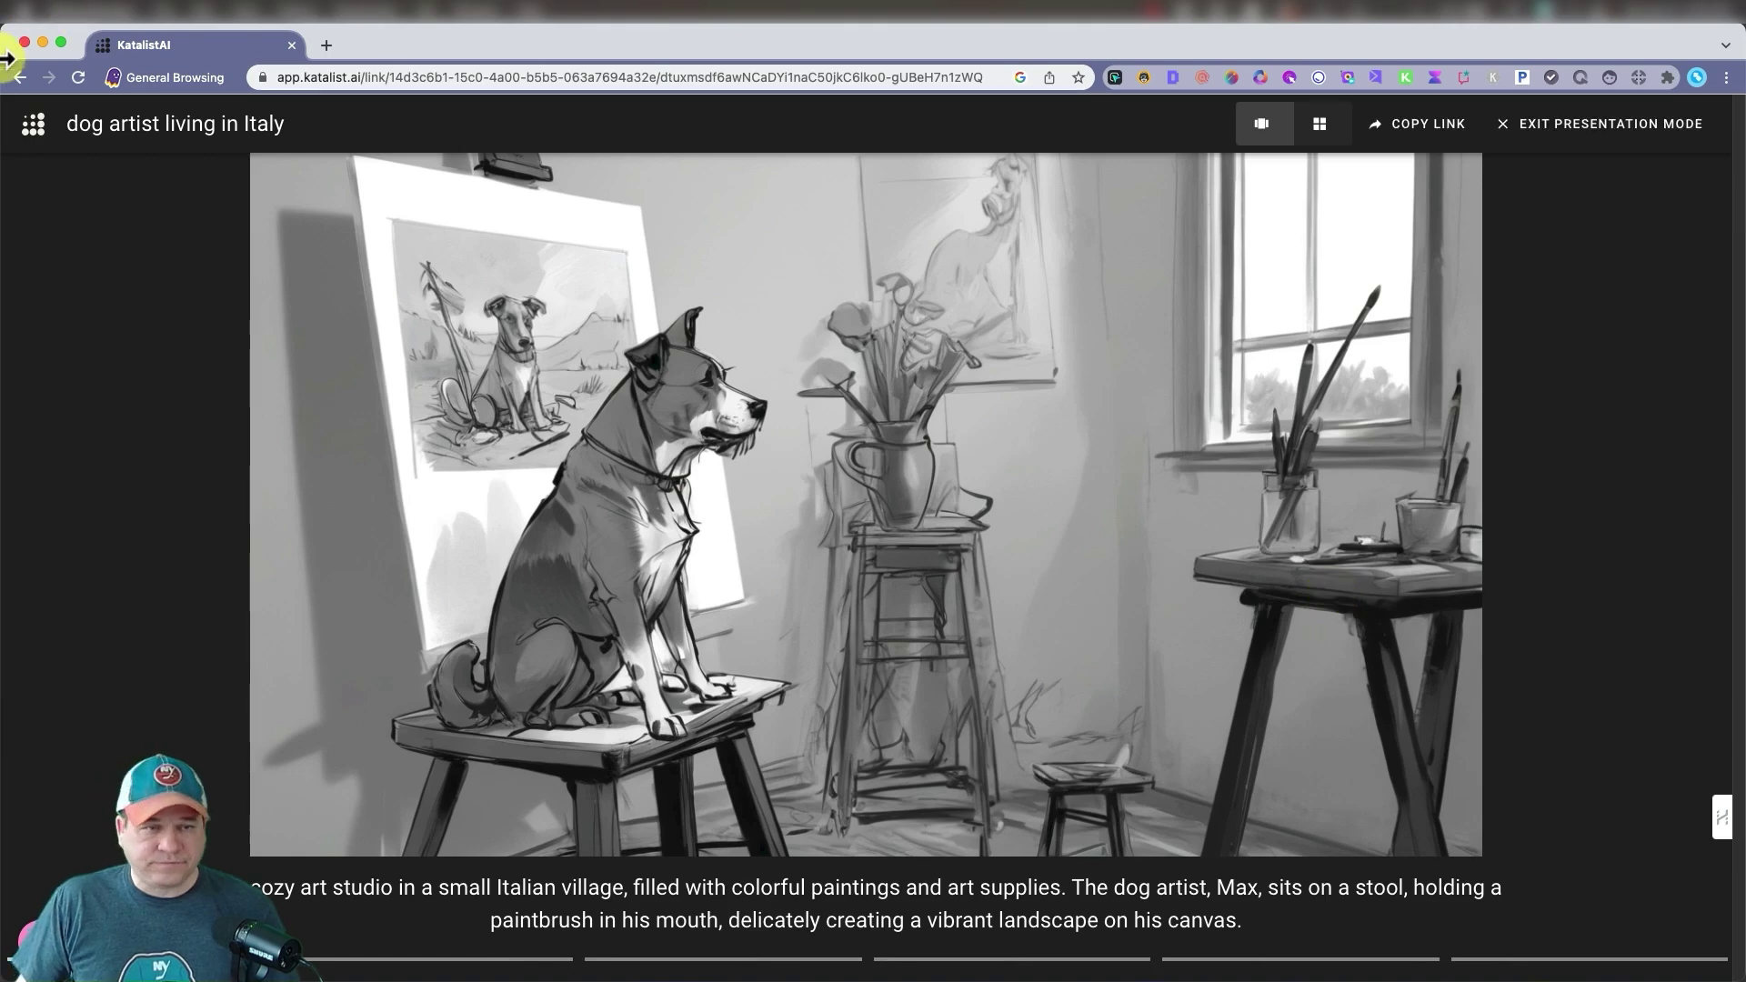
left_click(19, 78)
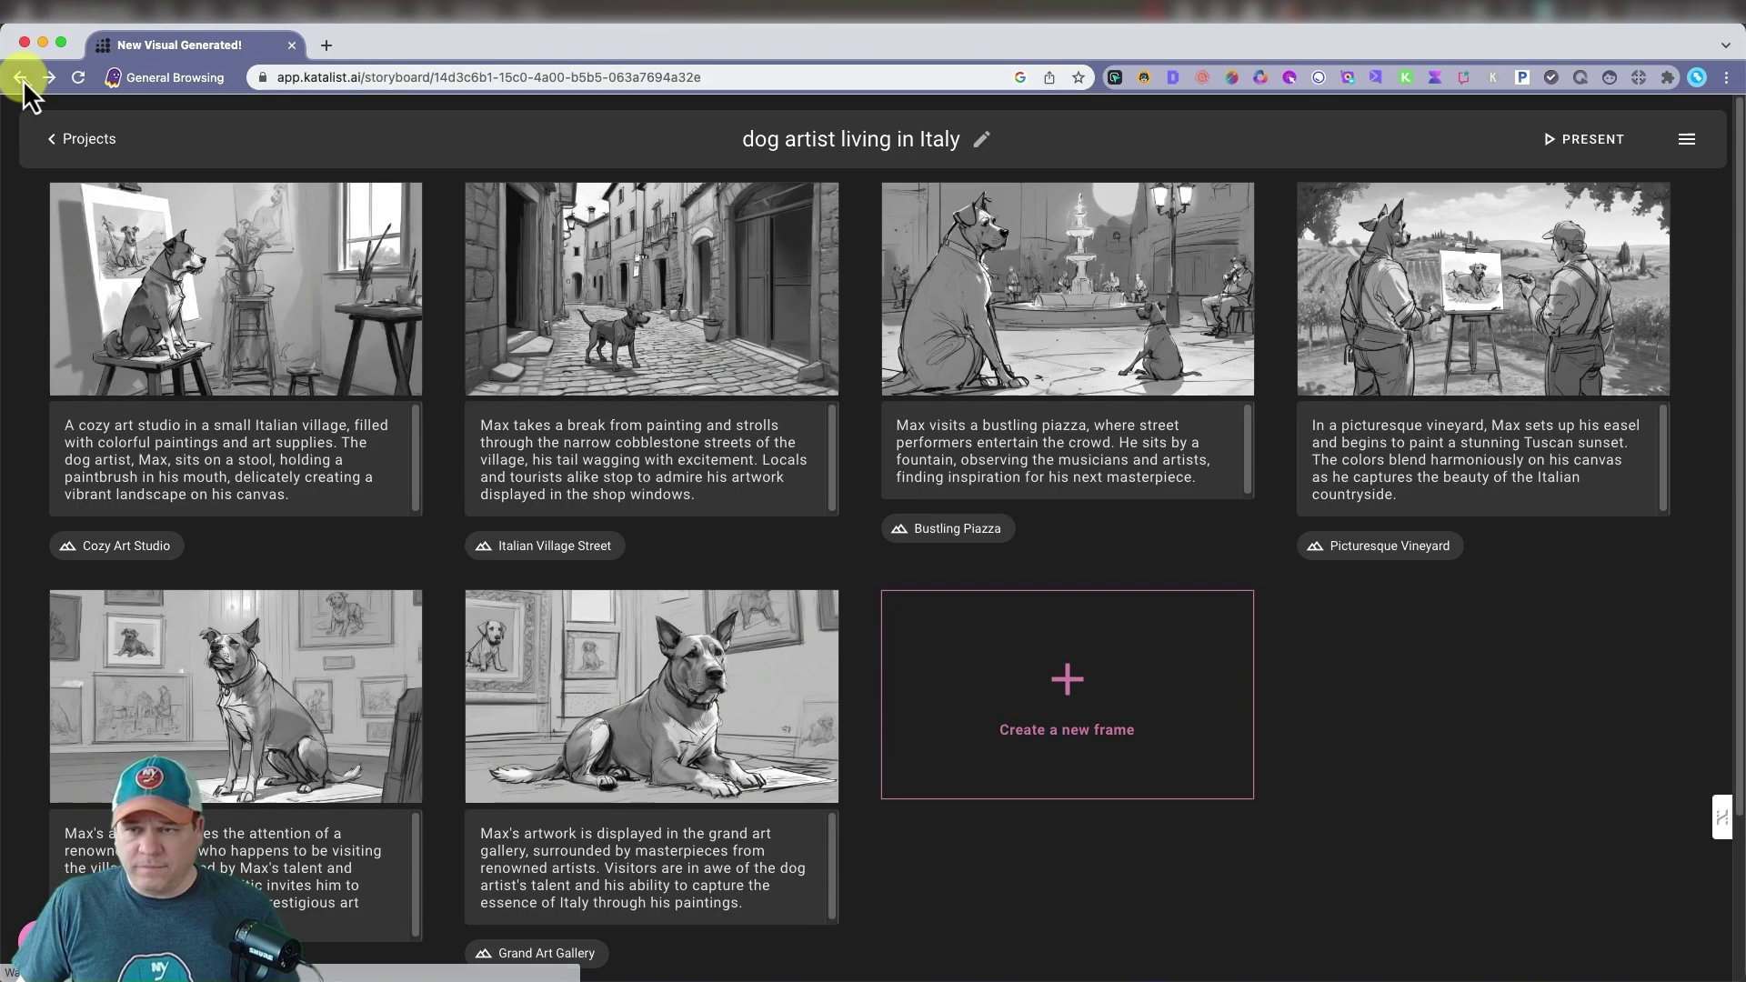
Show the project panel with five scenes, no characters, and ZIP, PowerPoint and Video exports.
left_click(1682, 148)
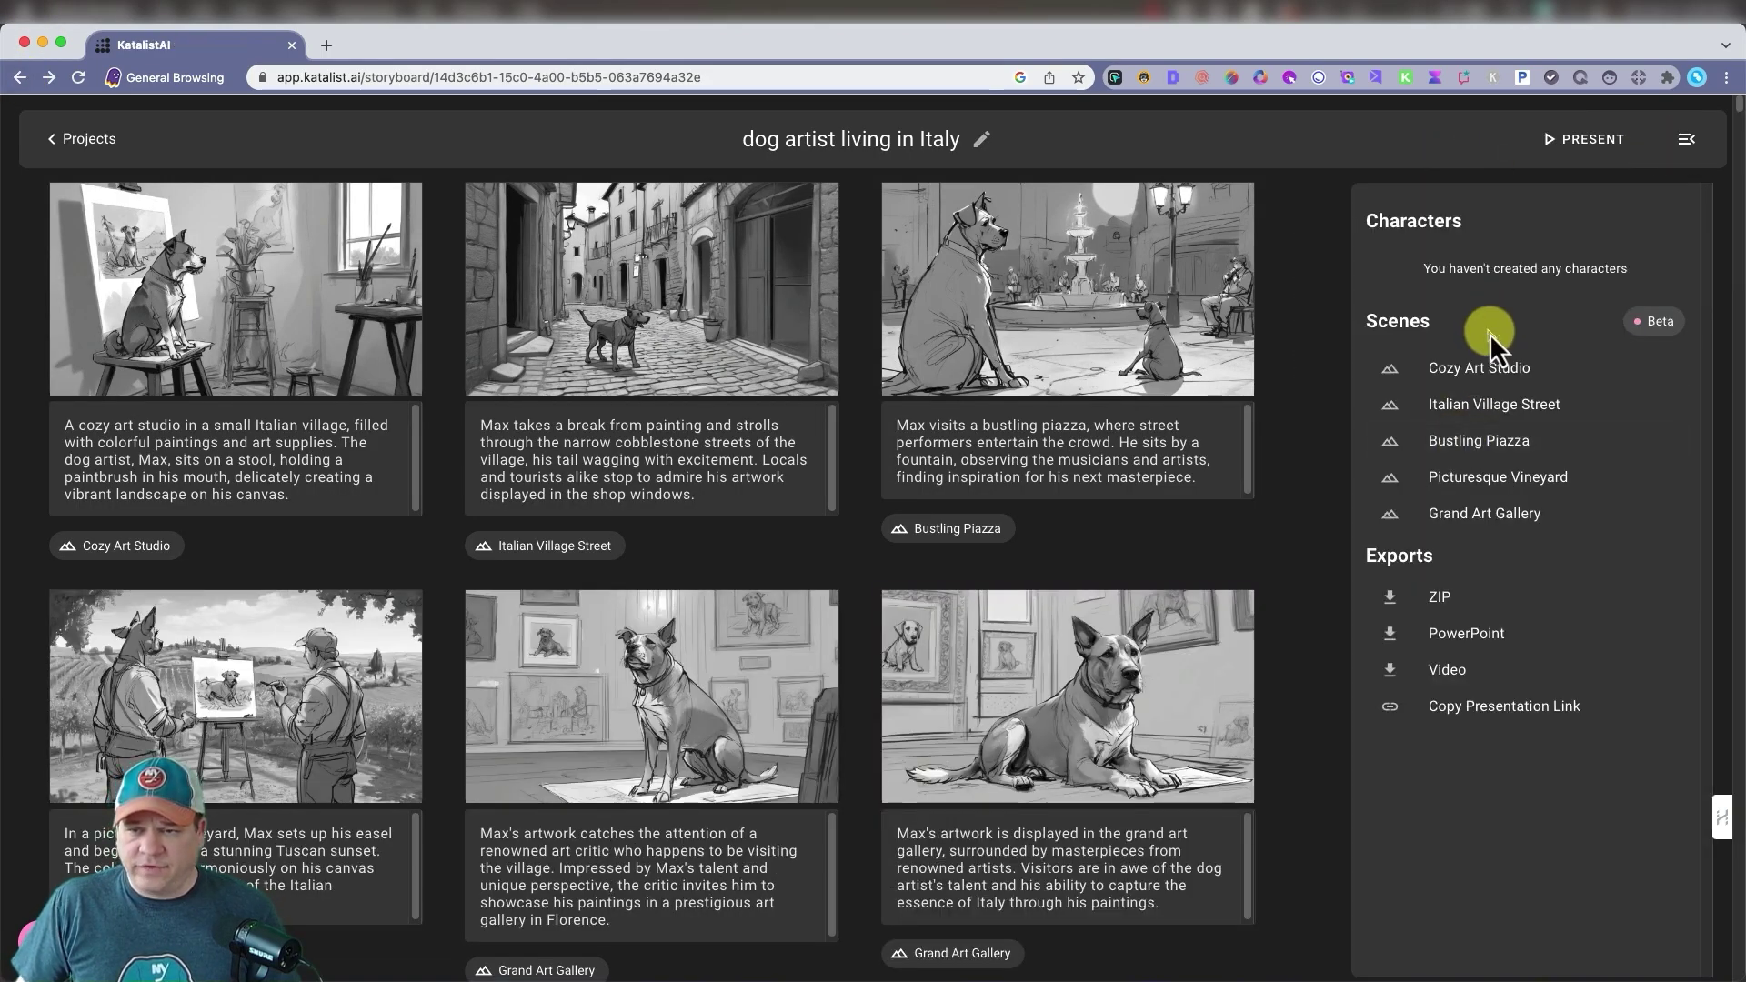